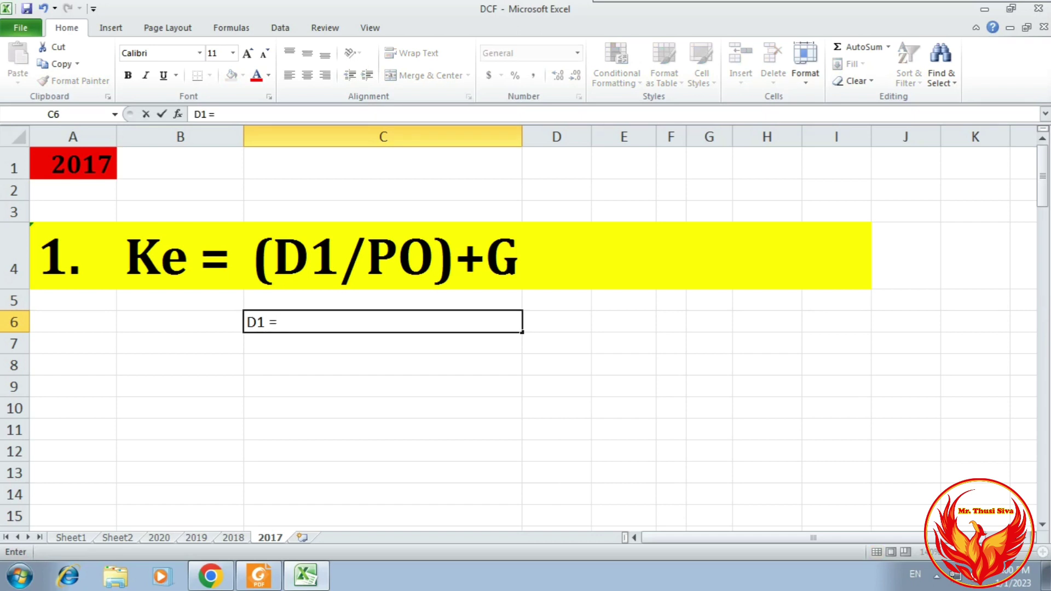
Complete the dividend formula text in C6 so that it reads "D1 = D0 * (1+G)".
type("D0 * (1+G")
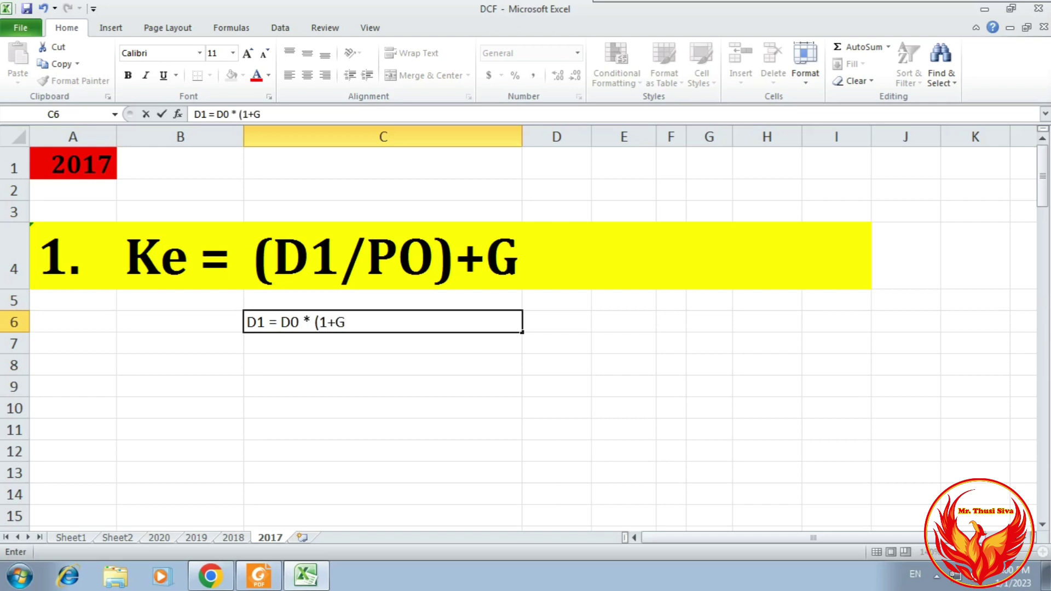
type(")")
key("Return")
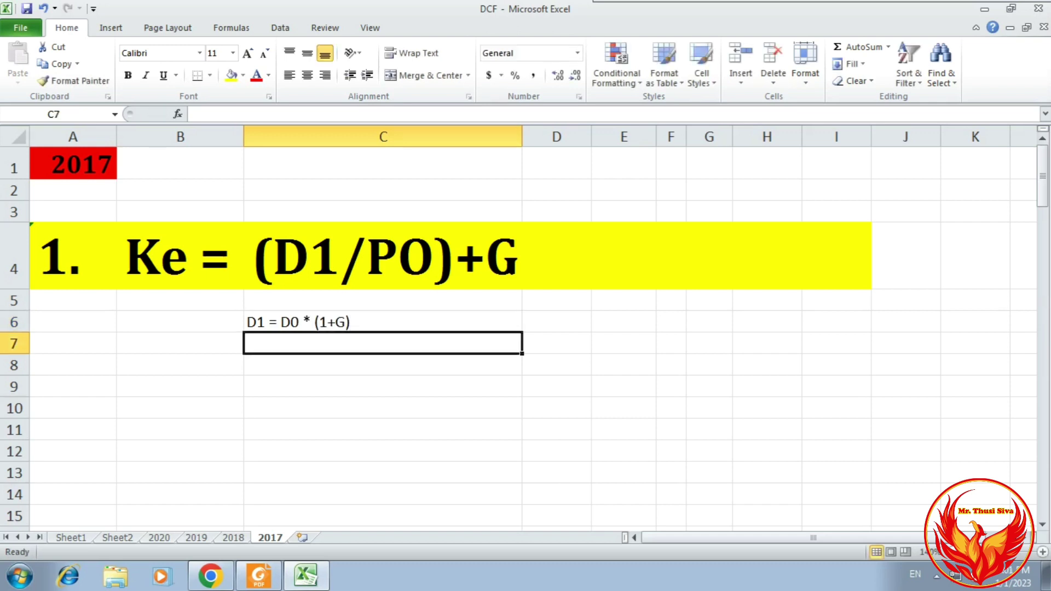
Switch to the exam paper in Foxit PDF Reader to read JPK's dividend paid per share, and return to Excel.
left_click(259, 575)
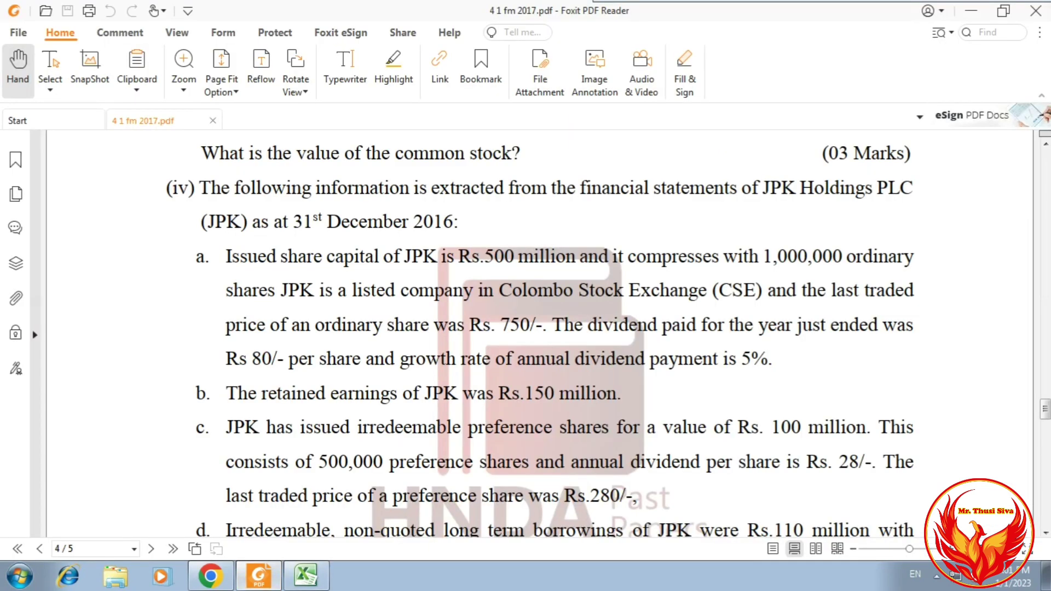
mouse_move(712, 1)
mouse_move(195, 346)
left_mouse_down()
mouse_move(345, 353)
mouse_move(365, 374)
left_mouse_up()
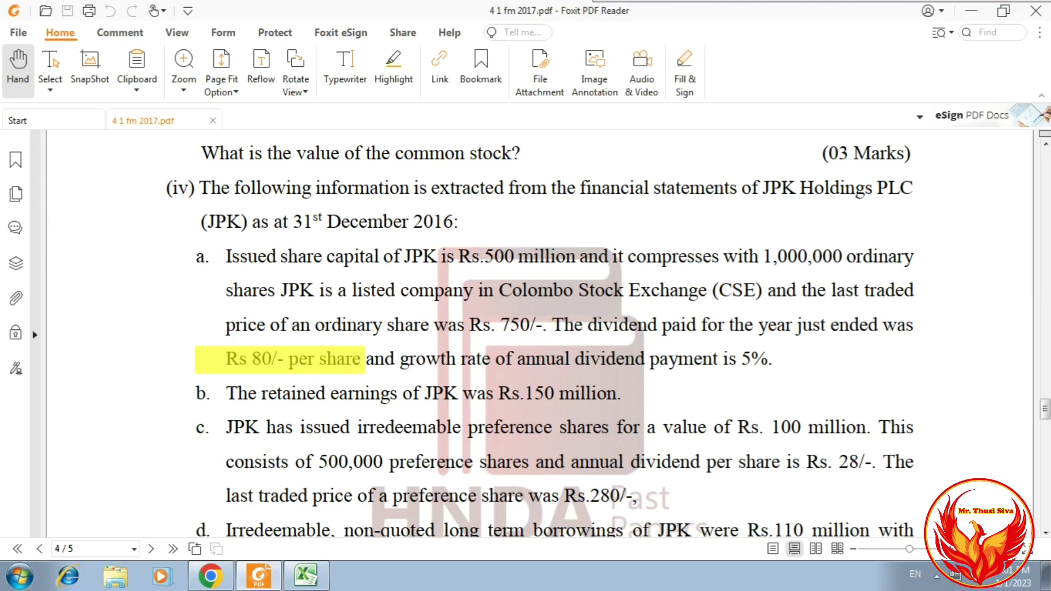
key("ctrl+z")
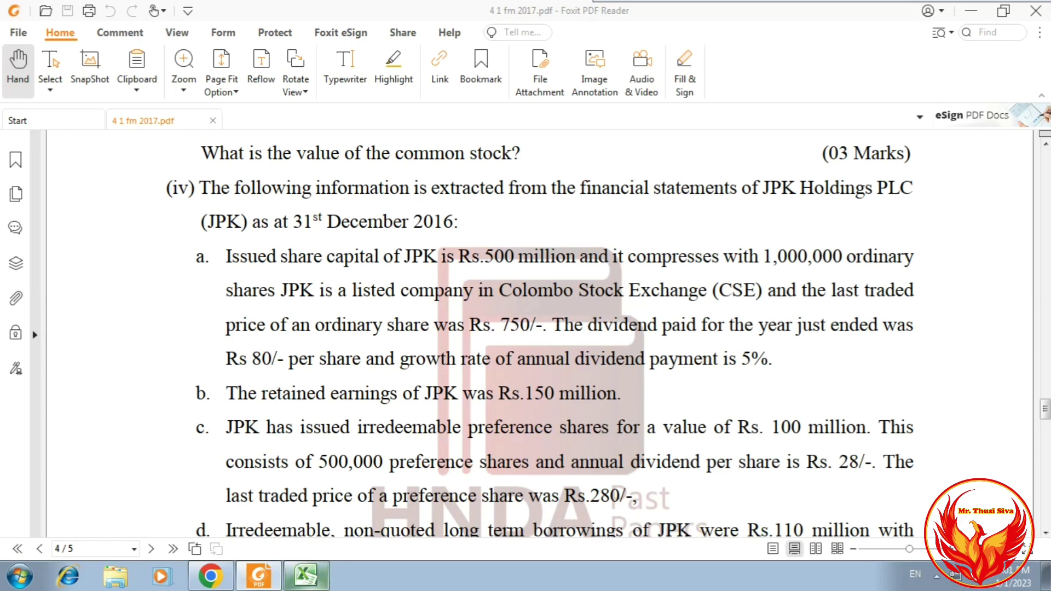
key("alt+Tab")
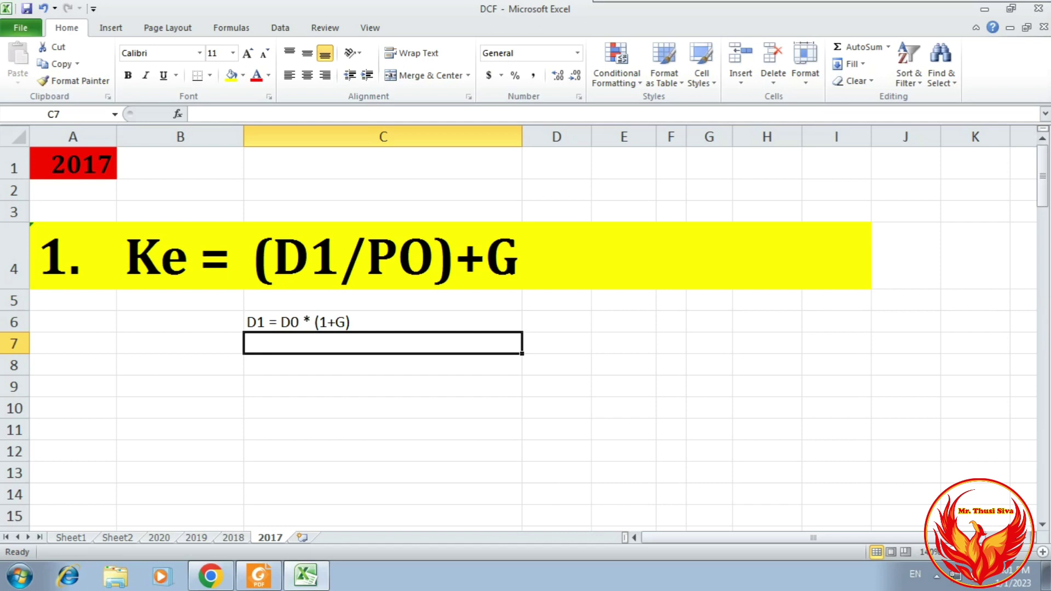
Write the substituted formula "80 * (1+5%)" as text in C7, checking the dividend growth rate in the Foxit PDF.
type("D")
key("BackSpace")
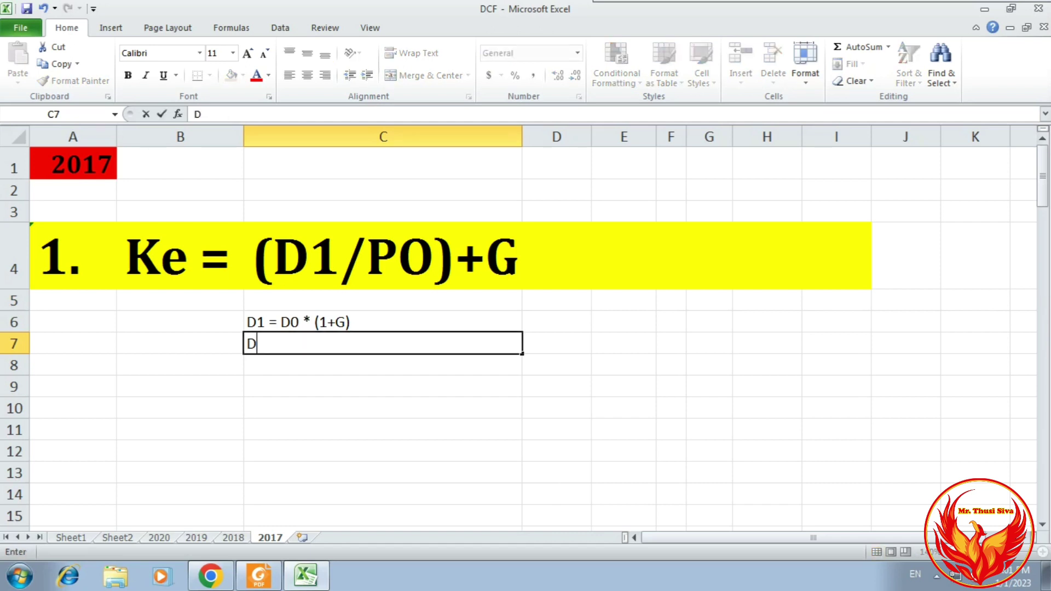
key("BackSpace")
type("80 * (1+")
left_click(259, 575)
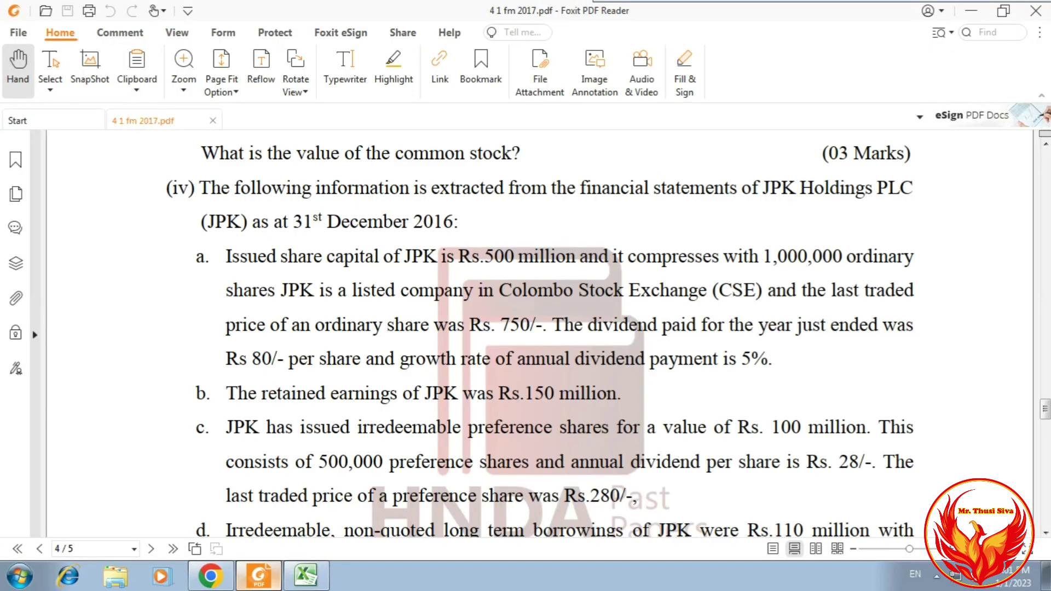
left_click(258, 575)
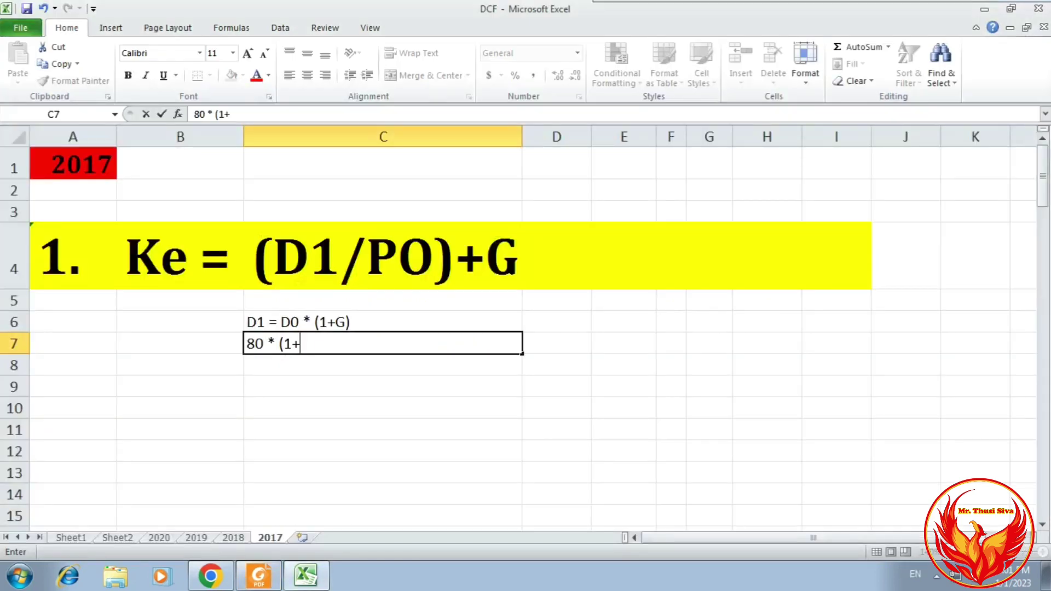
type("5%)")
key("Return")
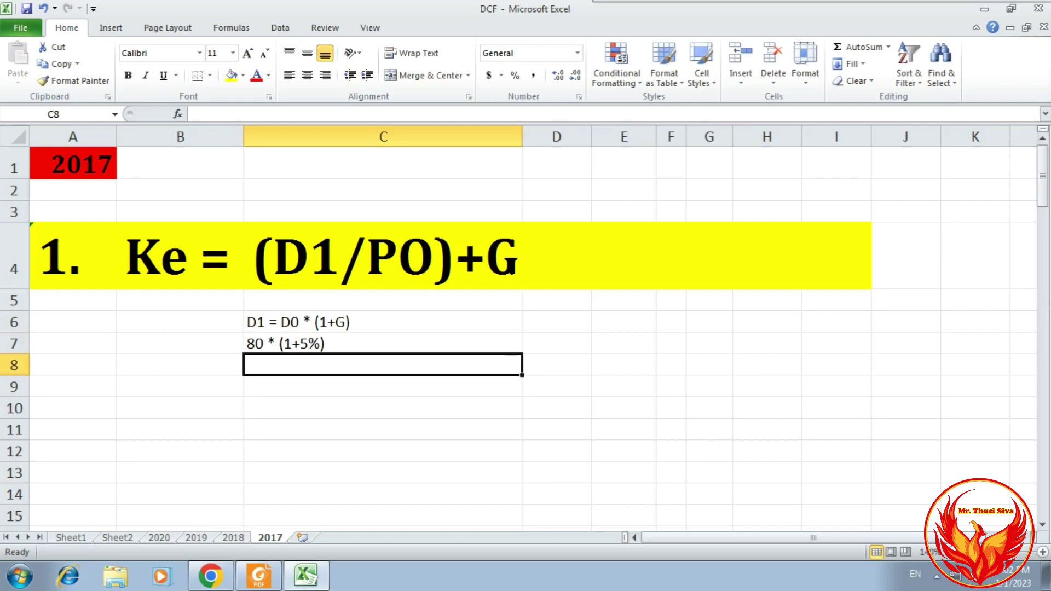
Calculate D1 in C8 with the formula =80*(1+5%).
type("=80")
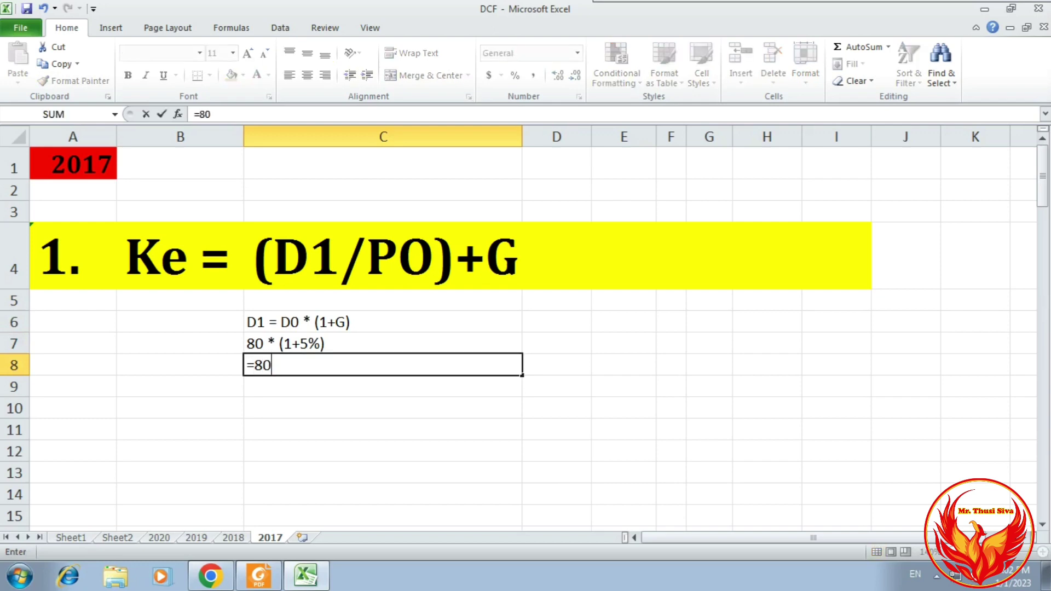
type("*(1+5%")
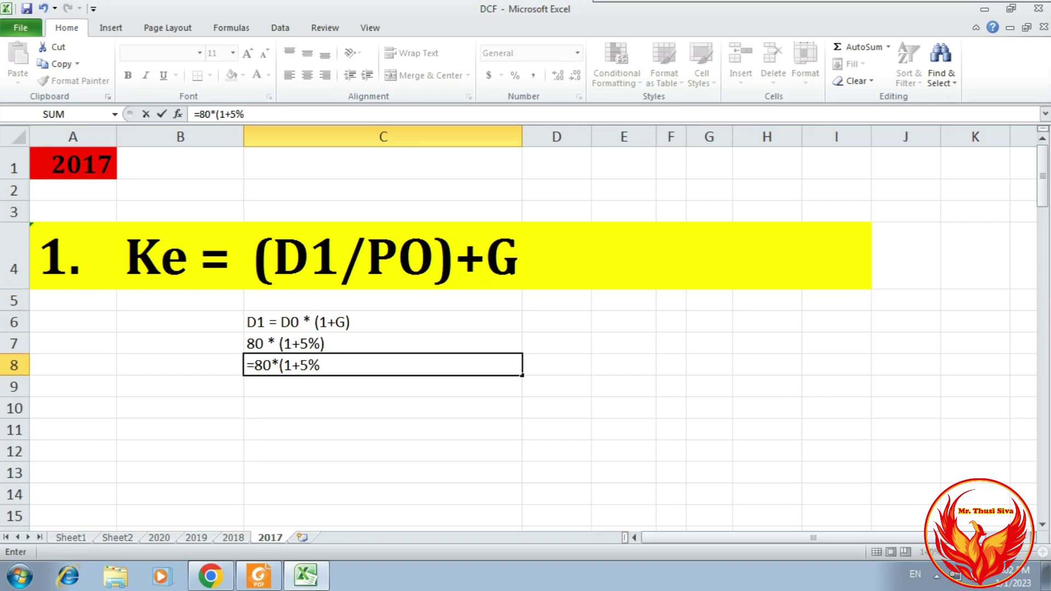
type(")")
key("Return")
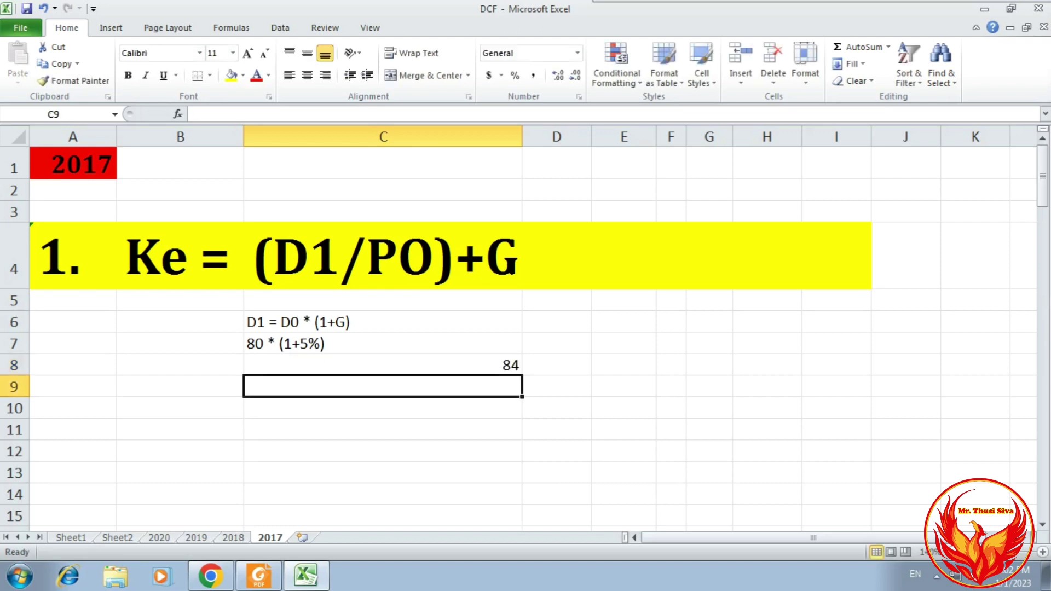
Left-align the calculated D1 value in C8 and make it bold.
left_click(382, 364)
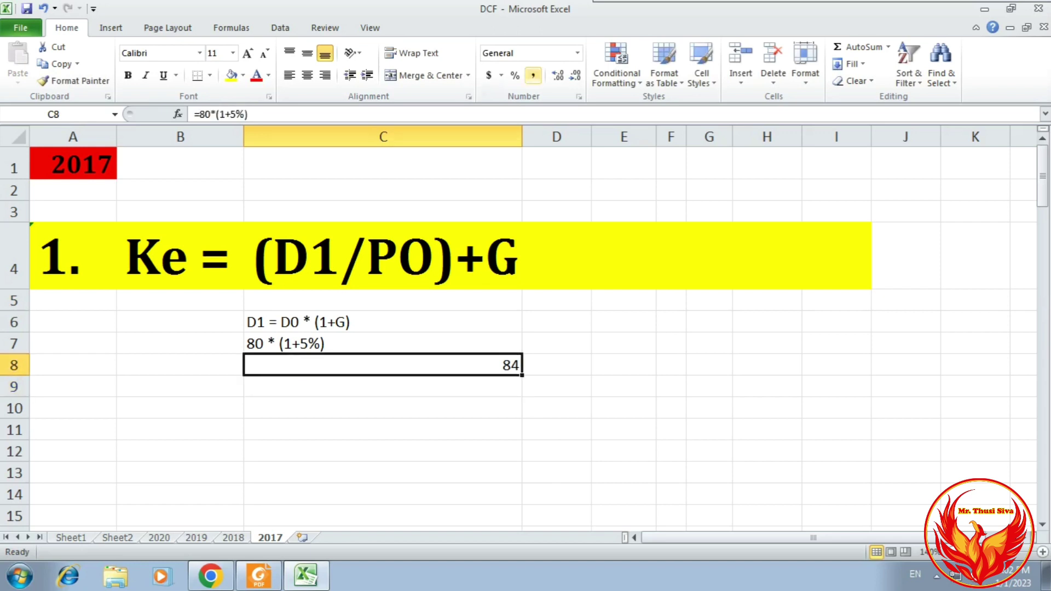
left_click(290, 75)
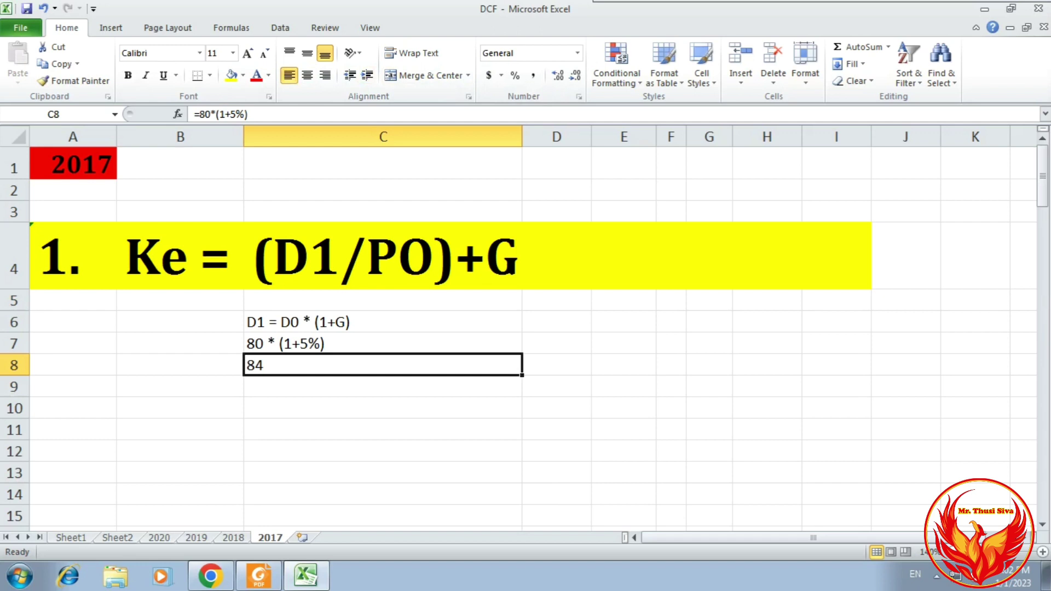
key("ctrl+b")
Add the label "D1" in B6 beside the dividend formula and make it bold.
left_click(180, 322)
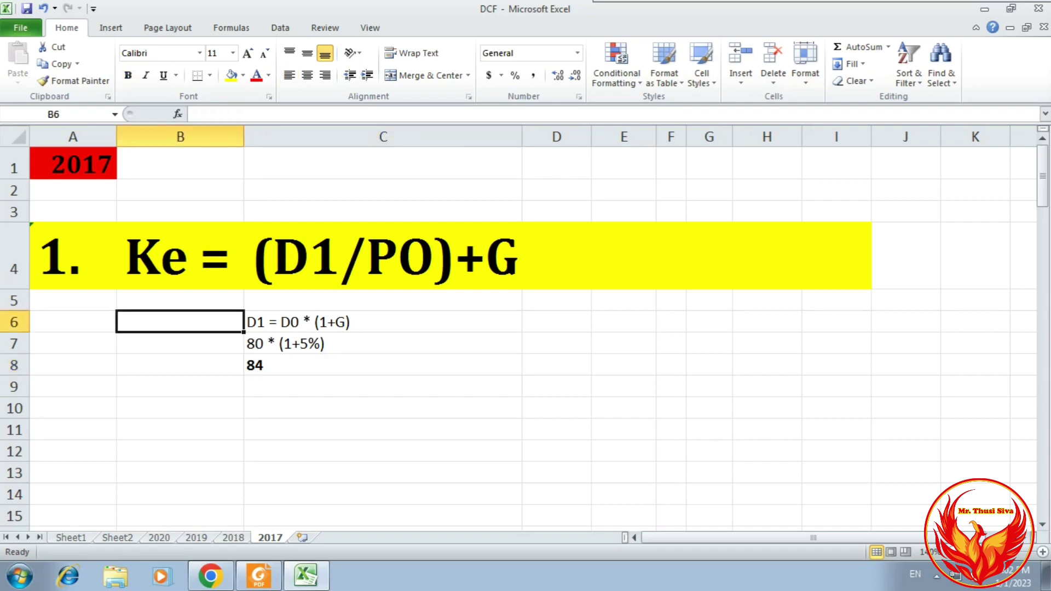
type("D1")
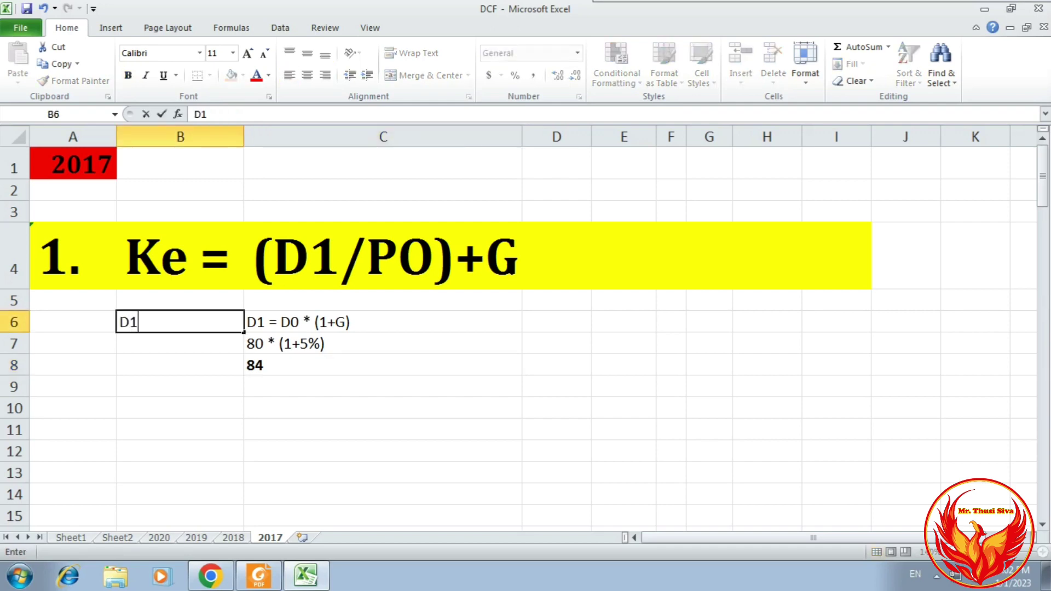
left_click(179, 386)
left_click(180, 321)
key("ctrl+b")
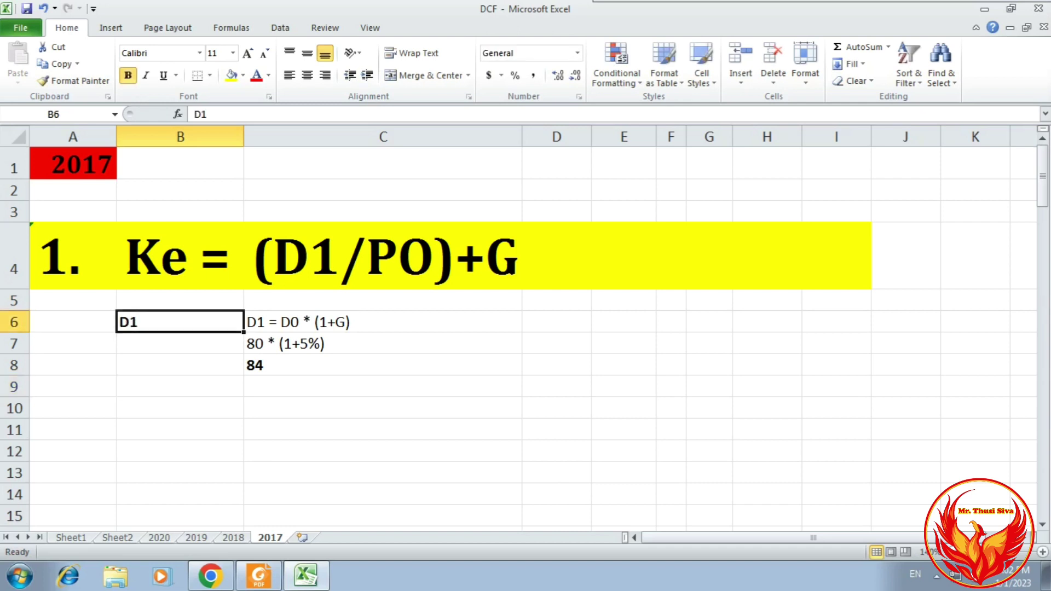
Label B11 "P0 =" and enter 750 in C11, checking the last traded ordinary share price in the Foxit PDF.
left_click(179, 430)
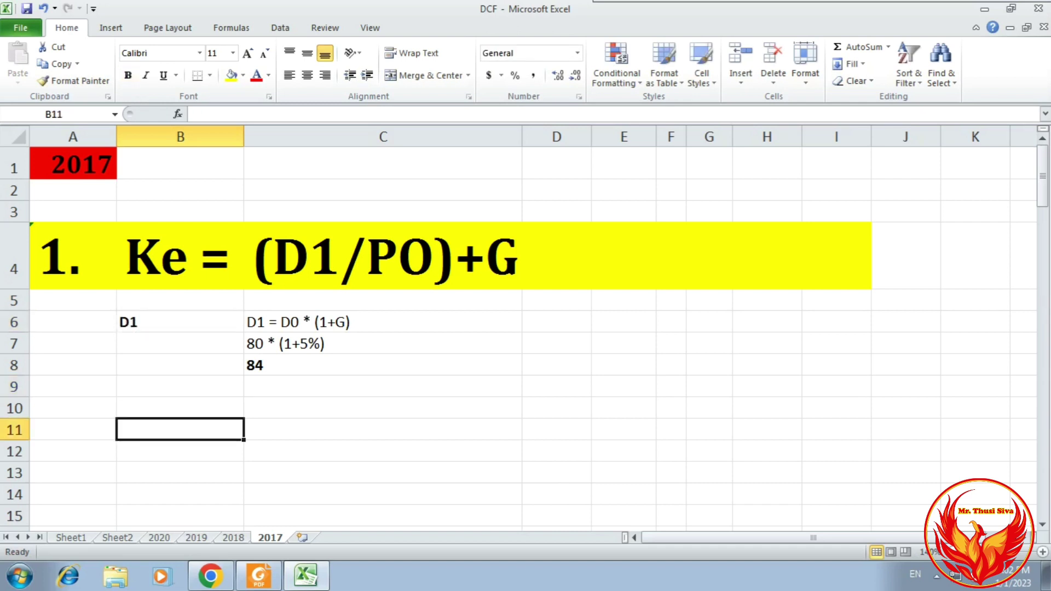
type("P0")
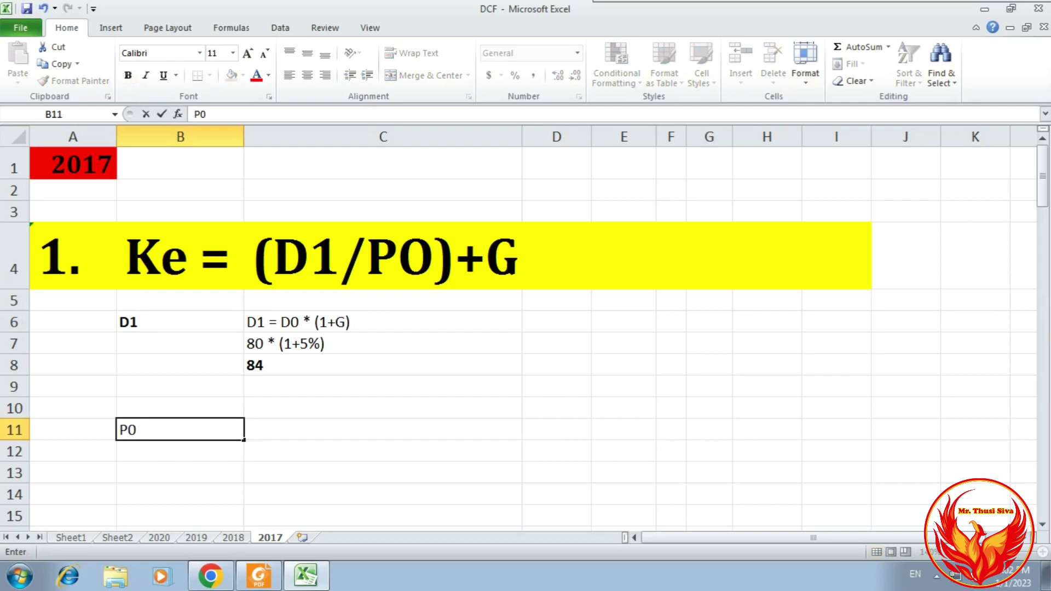
type(" =")
key("Tab")
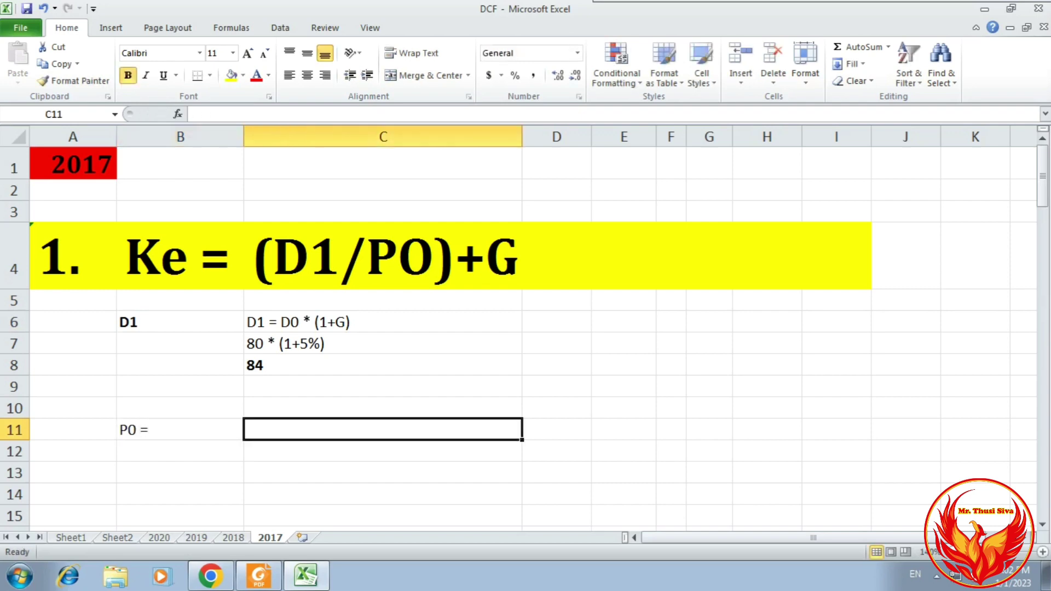
key("alt+Tab")
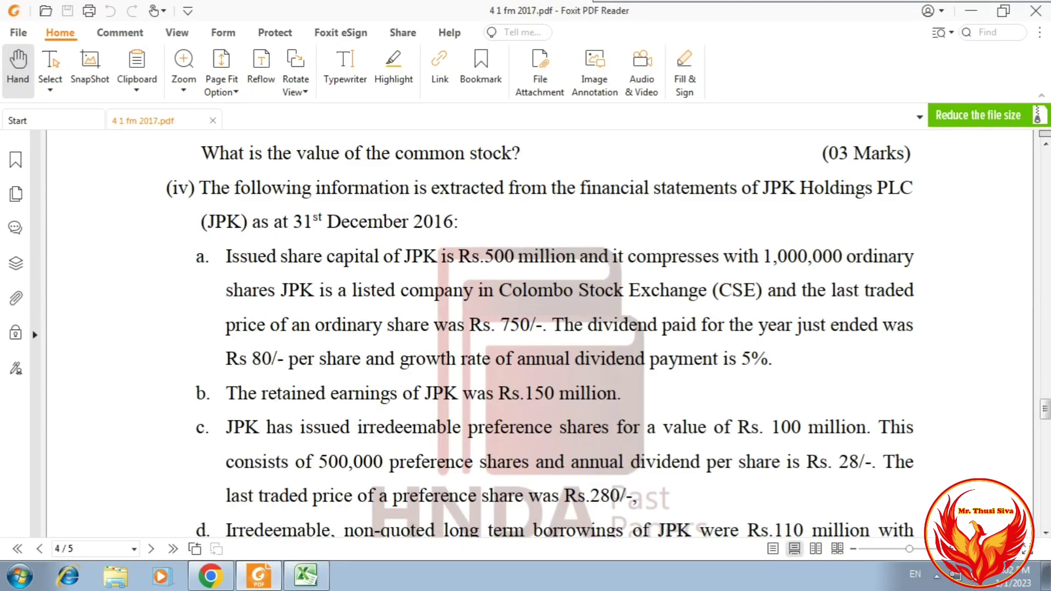
key("alt+Tab")
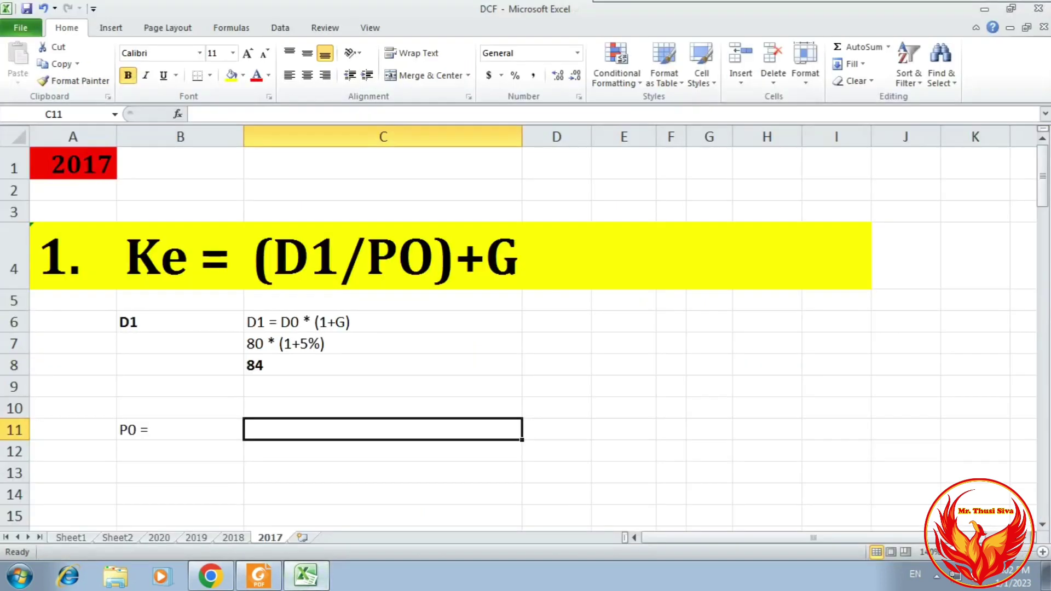
type("750")
key("Return")
key("Return")
Remove the bold from the share price in C11 and left-align it.
key("Up")
key("Up")
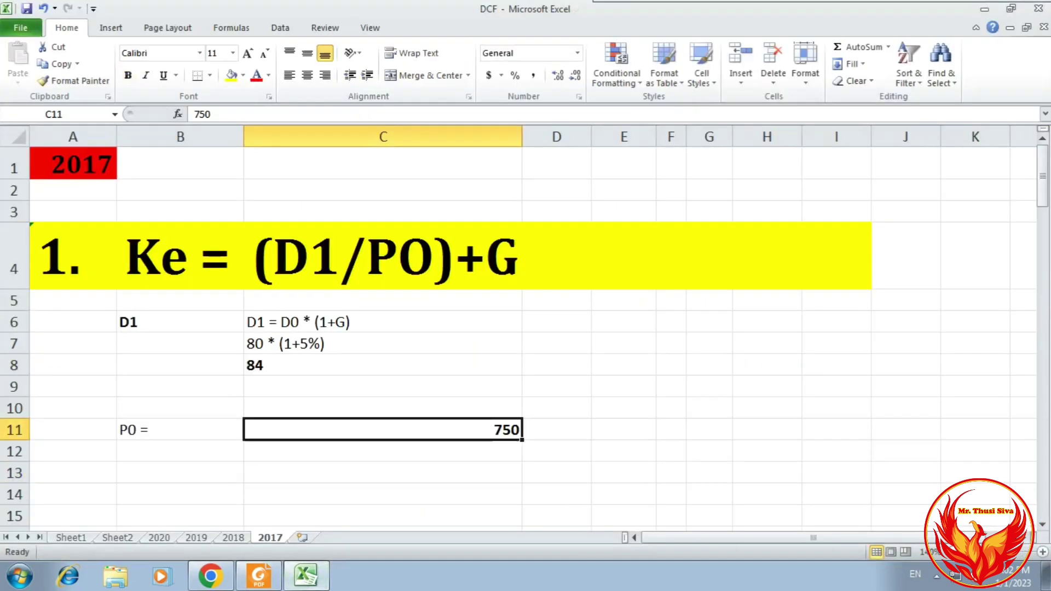
key("ctrl+b")
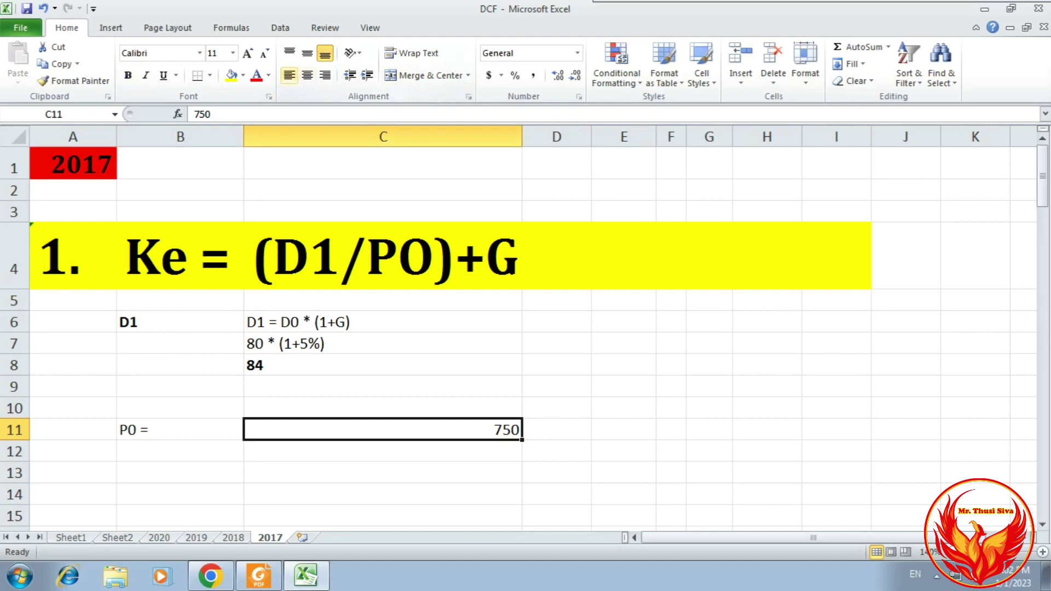
left_click(289, 75)
Label B13 "G =" and enter 5% in C13 as a left-aligned value.
left_click(382, 494)
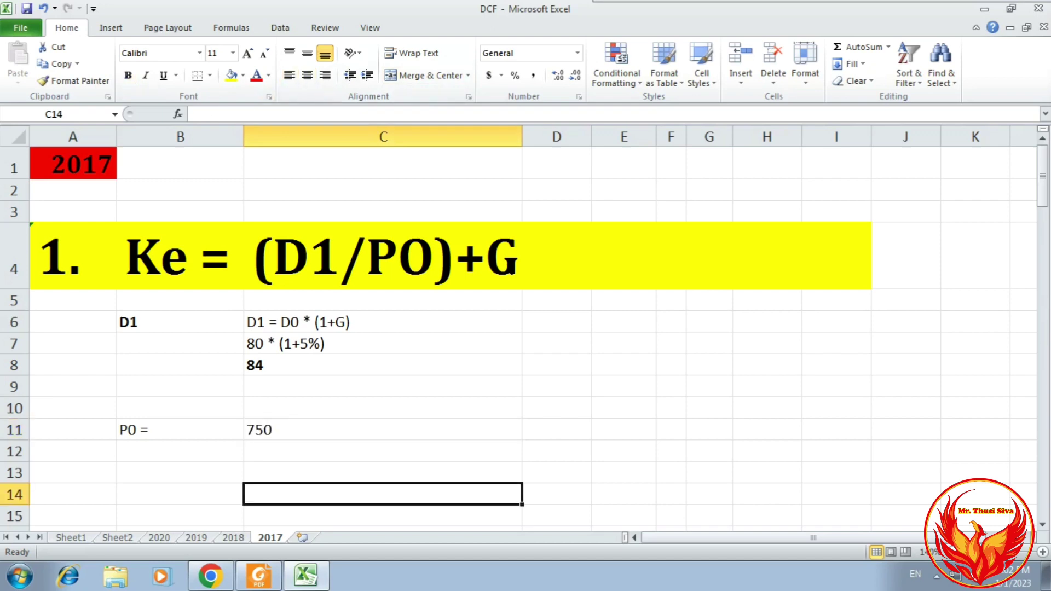
left_click(180, 472)
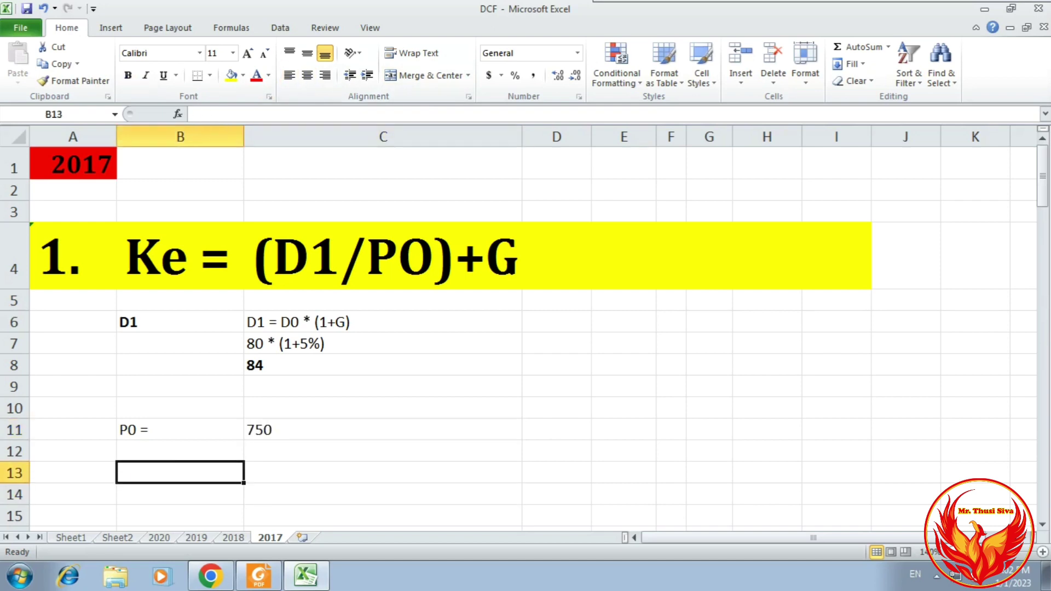
type("G =")
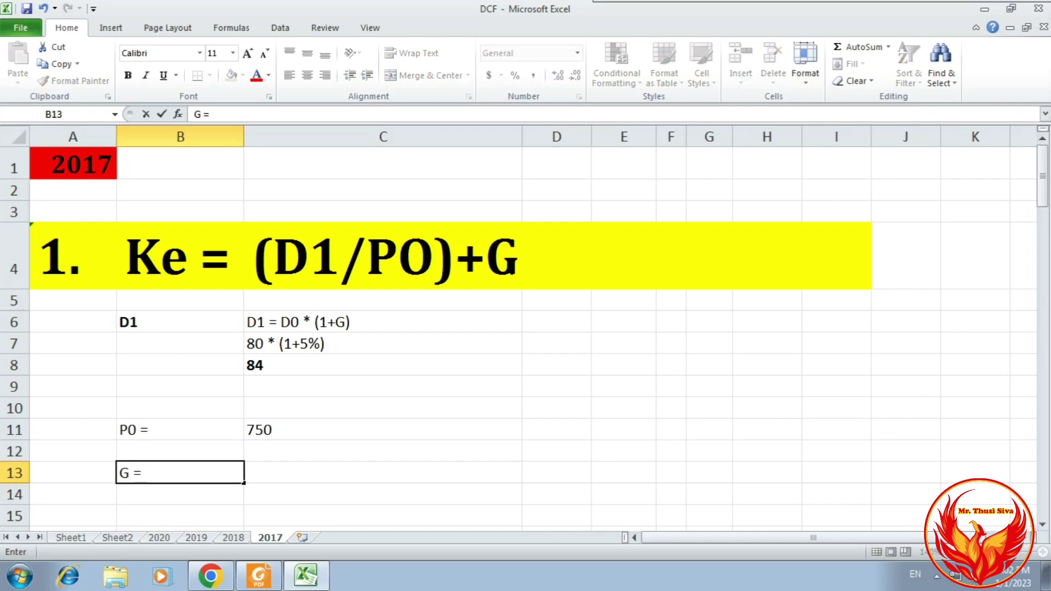
key("Tab")
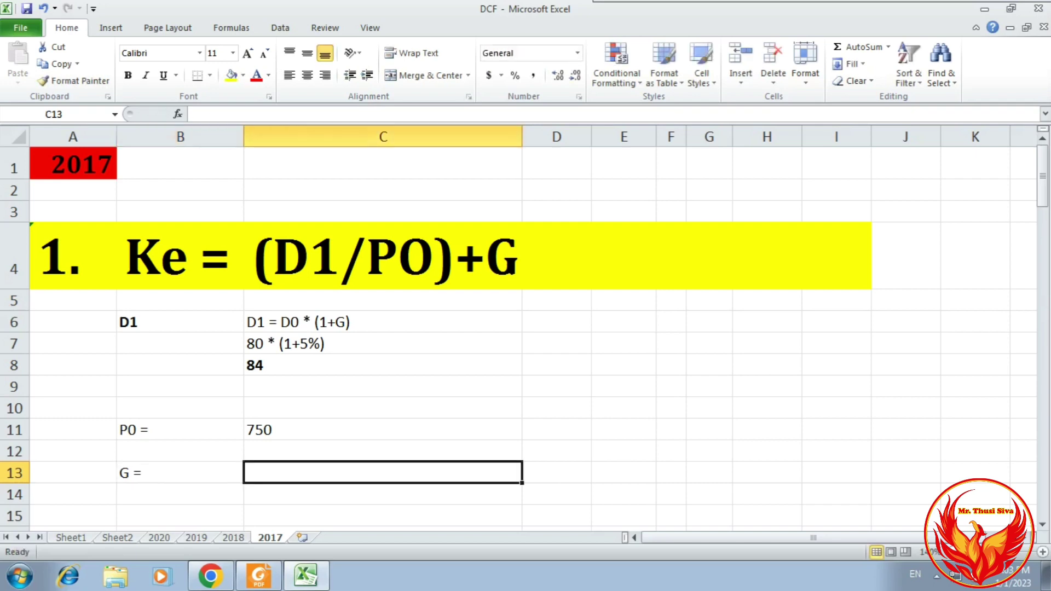
type("5%")
key("Return")
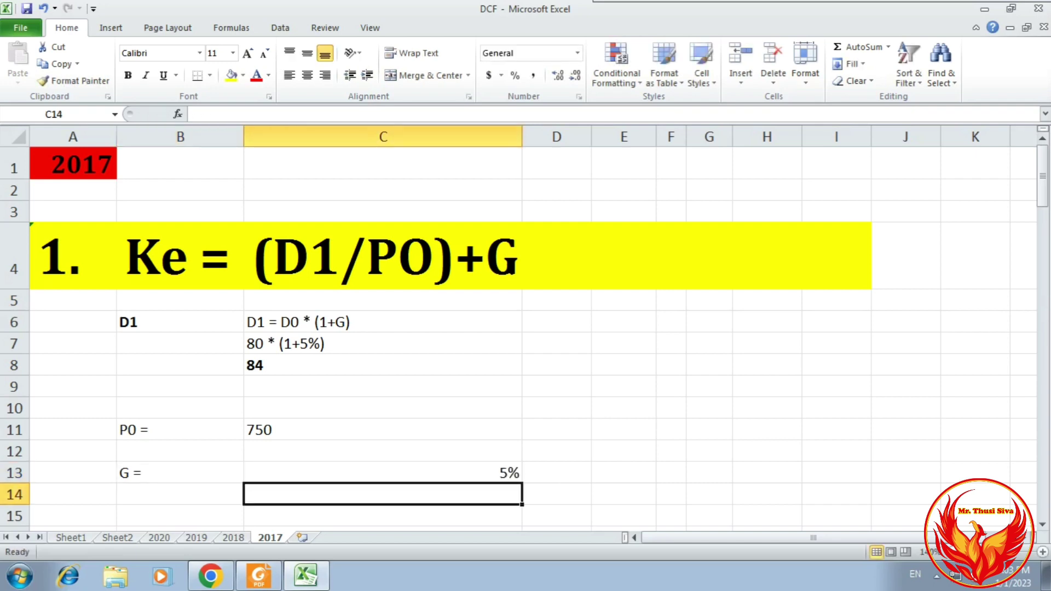
left_click(383, 472)
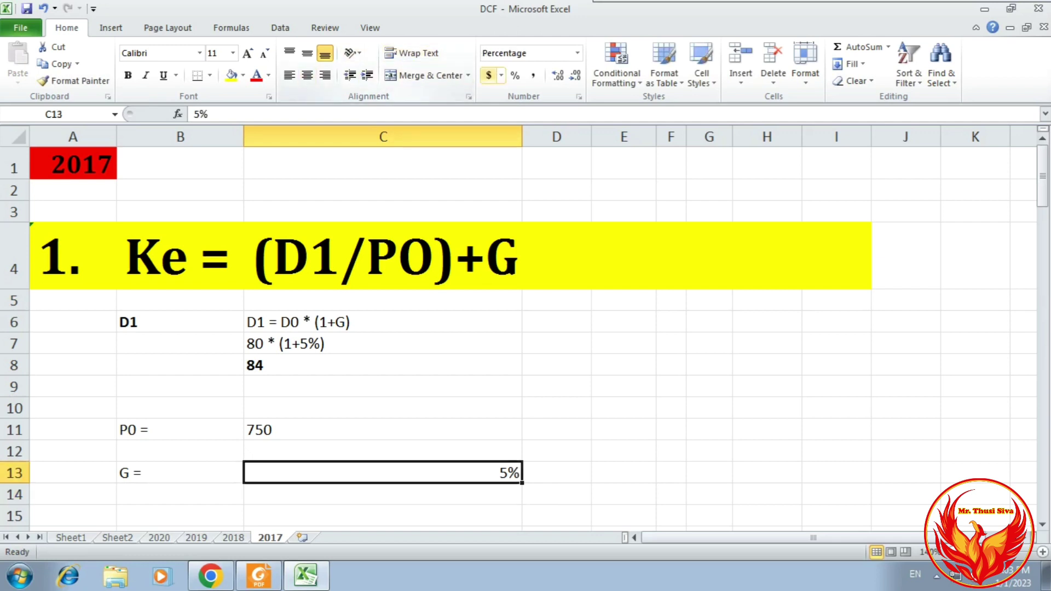
left_click(289, 75)
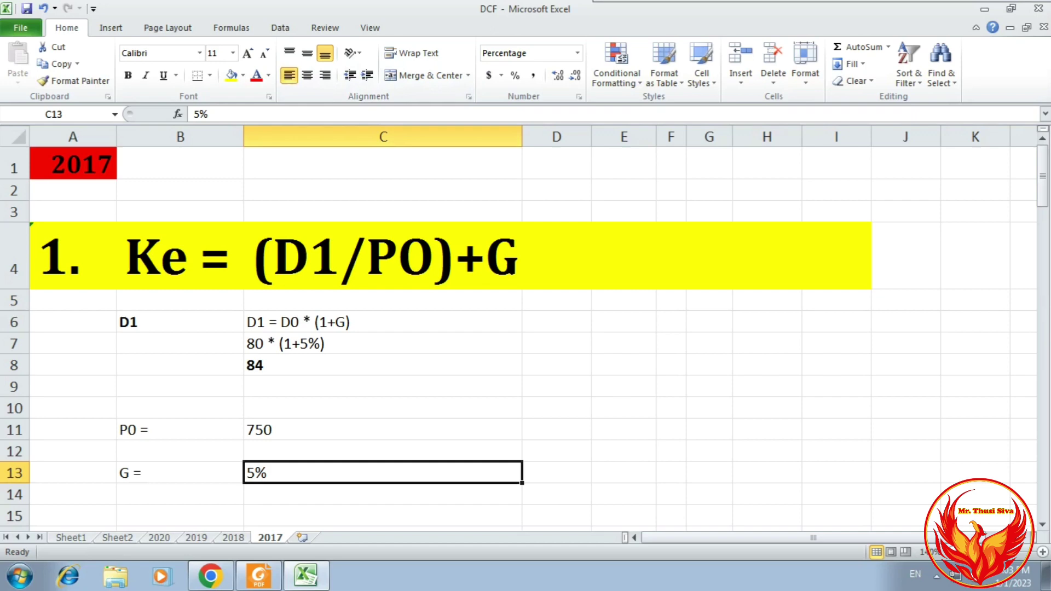
Write out the cost of equity working as "(84/750)+5%" in C15, below the G value.
scroll(526, 328, "down", 2)
scroll(525, 329, "up", 1)
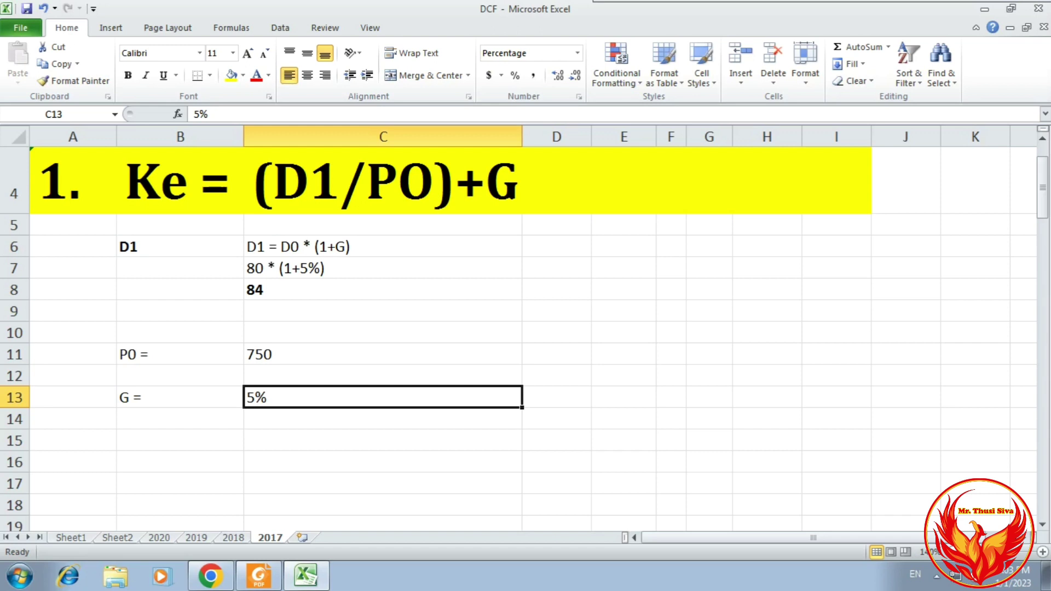
left_click(180, 462)
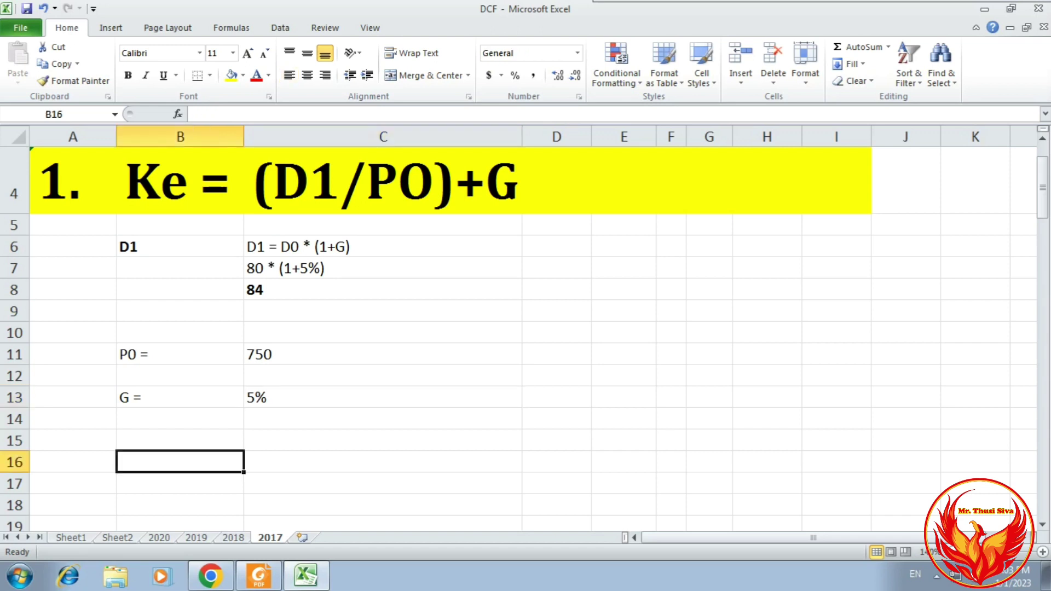
left_click(180, 440)
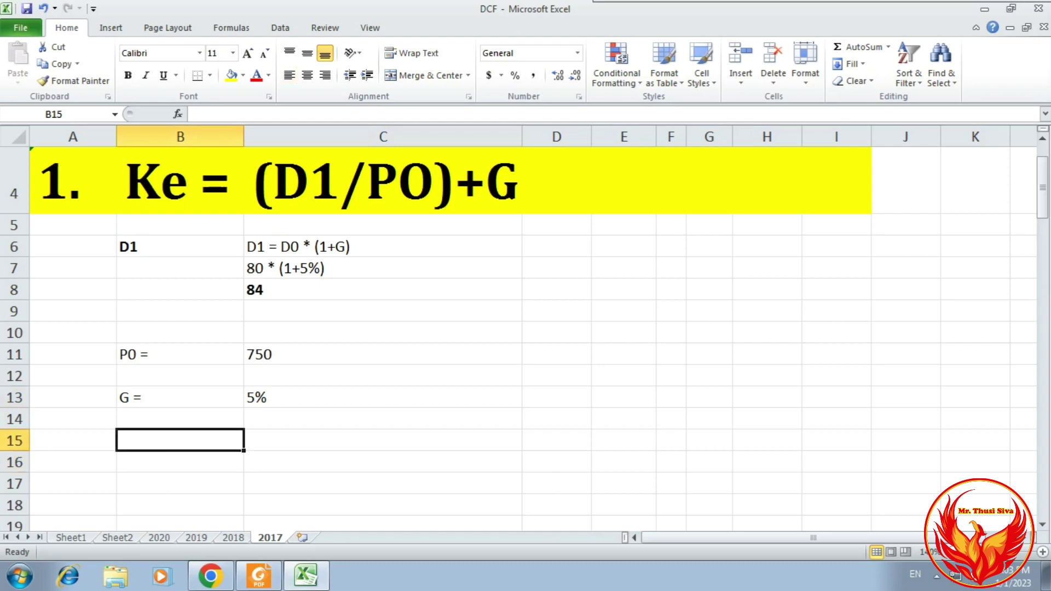
left_click(383, 440)
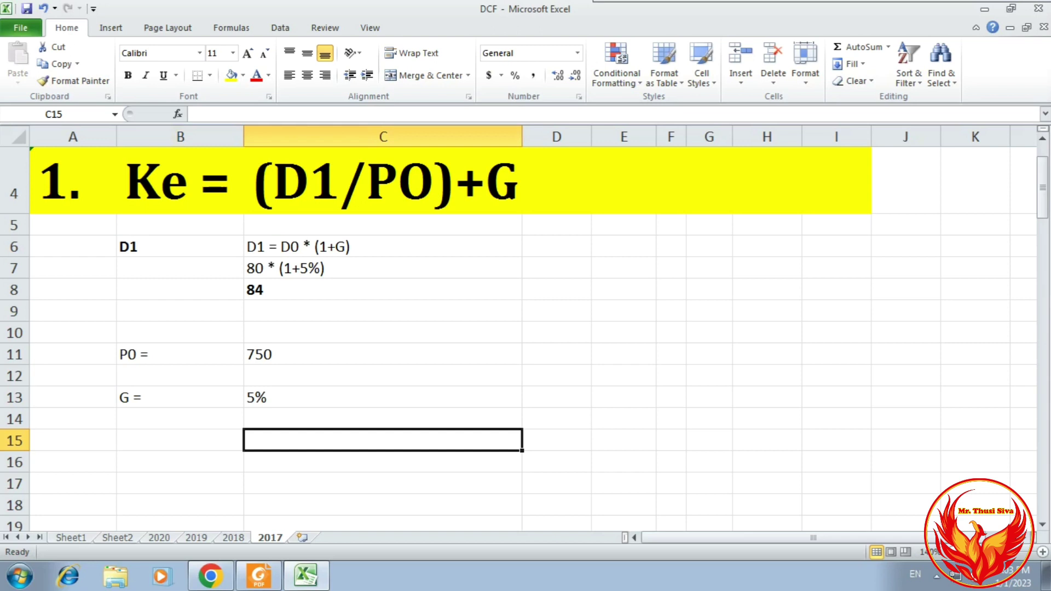
type("84")
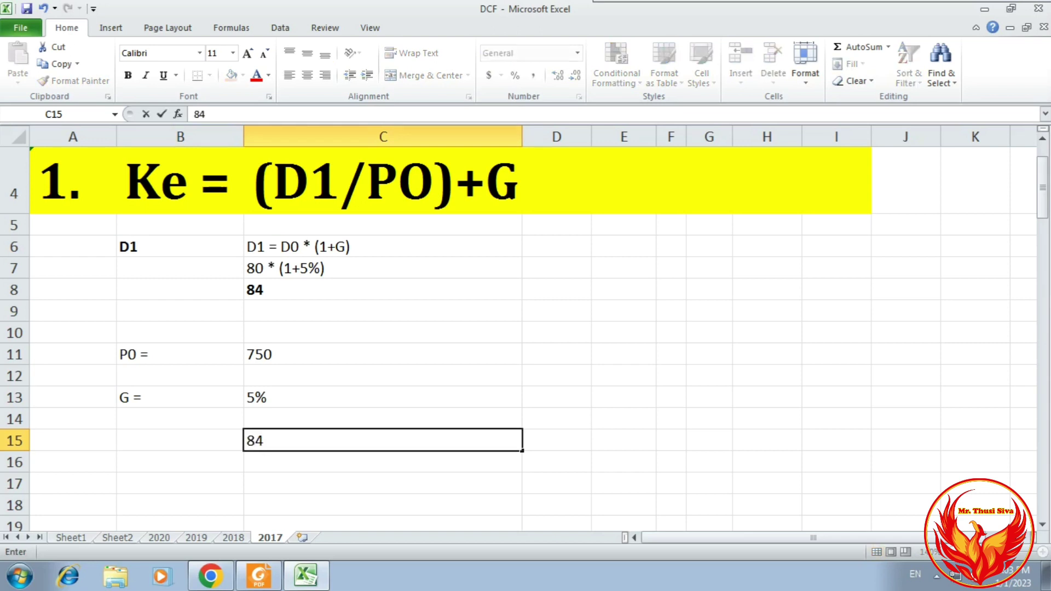
type("/750)")
key("Home")
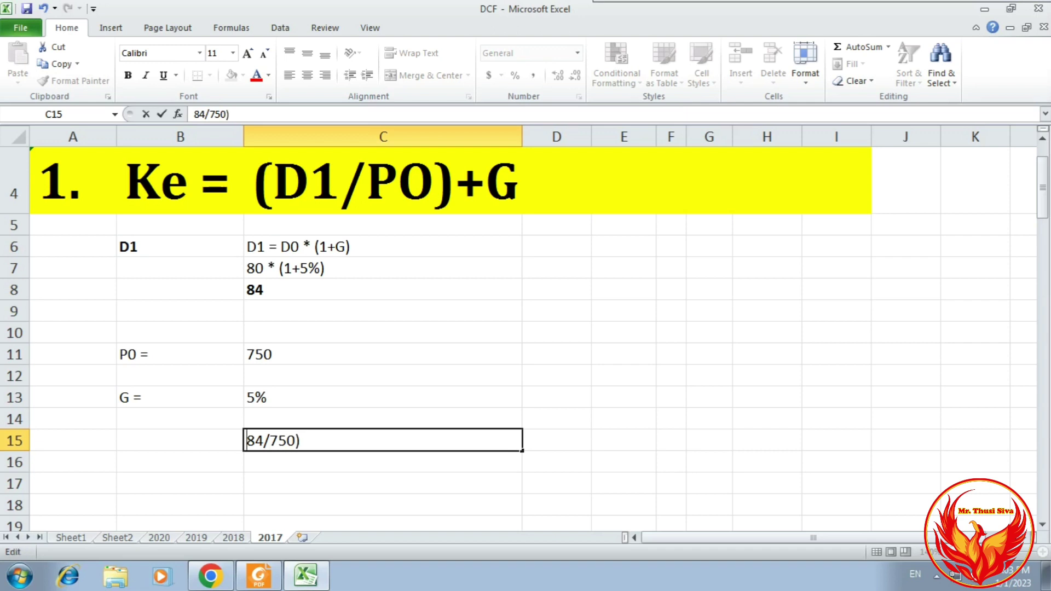
type("(")
key("End")
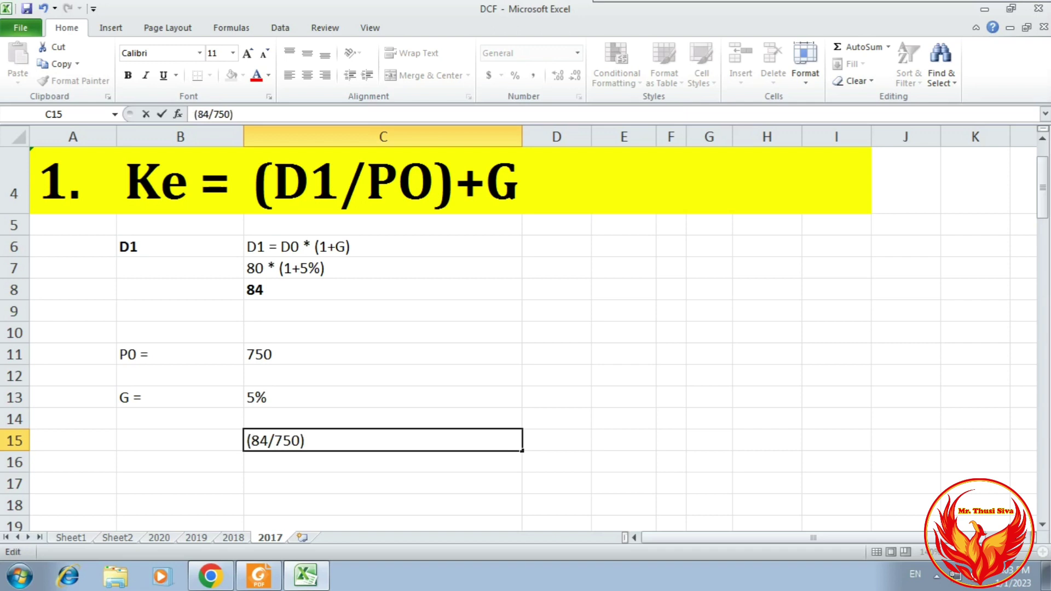
type("+5%")
key("Return")
Calculate the cost of equity in C16 with the formula =(84/750)+5%.
type("=")
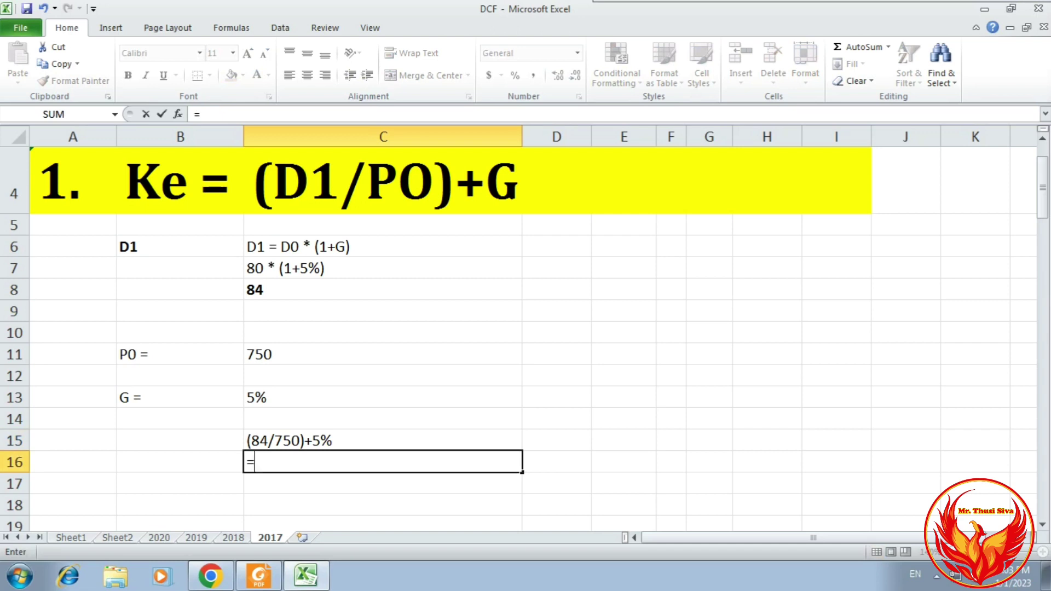
type("84/750")
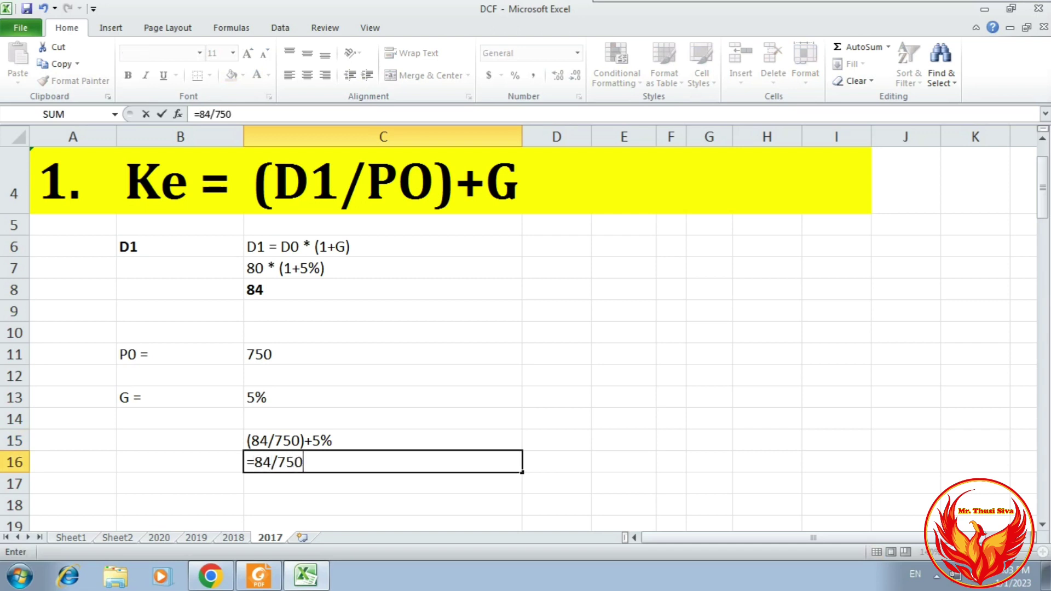
type(")+5%")
left_click(263, 462)
left_click(255, 462)
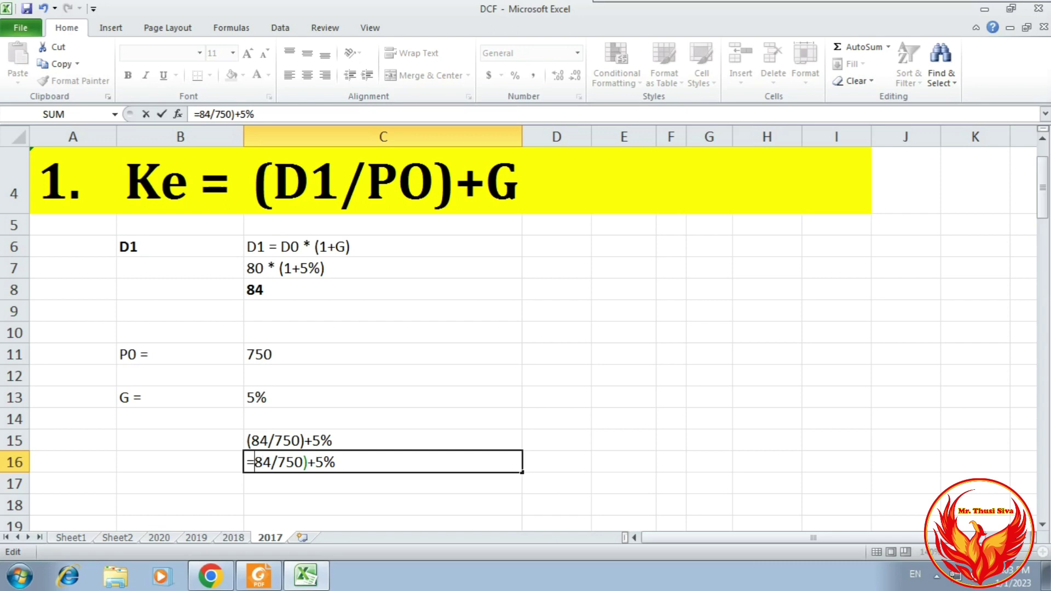
type("(")
key("Return")
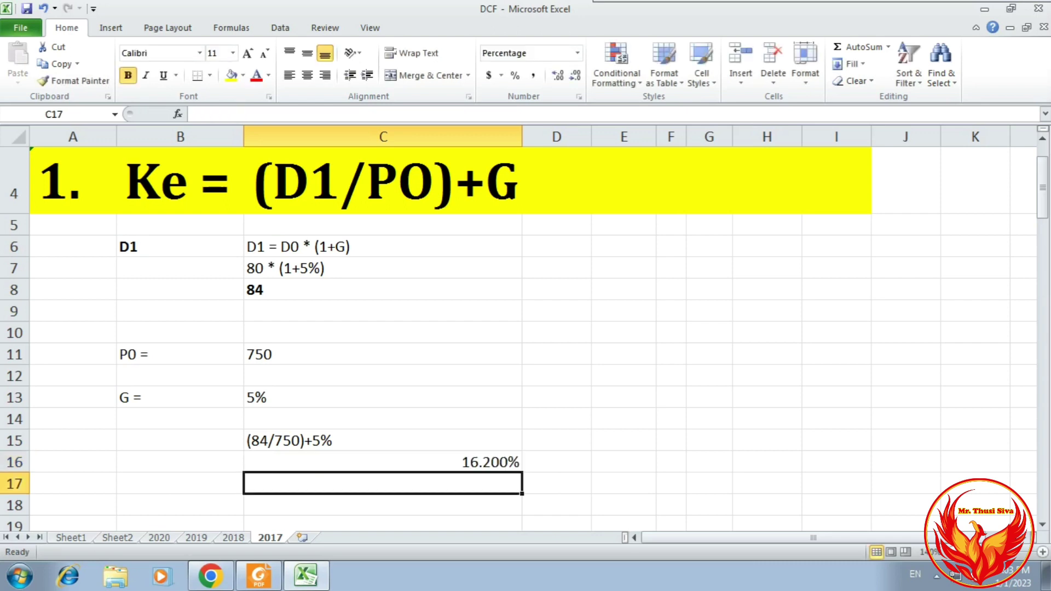
Format the cost of equity result in C16 with two decimal places, left alignment and bold.
key("Up")
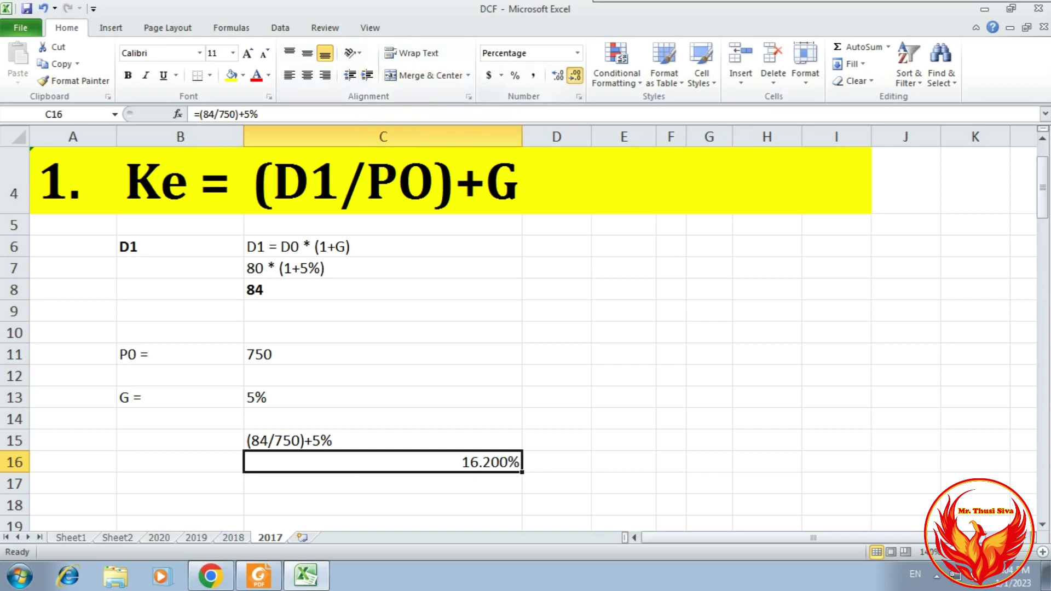
left_click(575, 75)
left_click(575, 75)
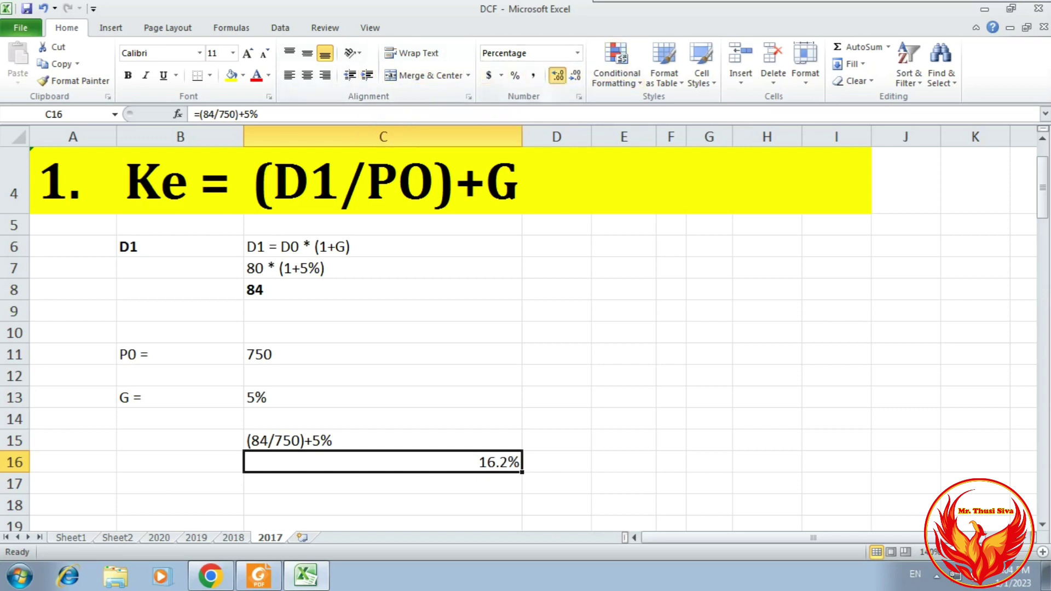
left_click(557, 75)
left_click(290, 75)
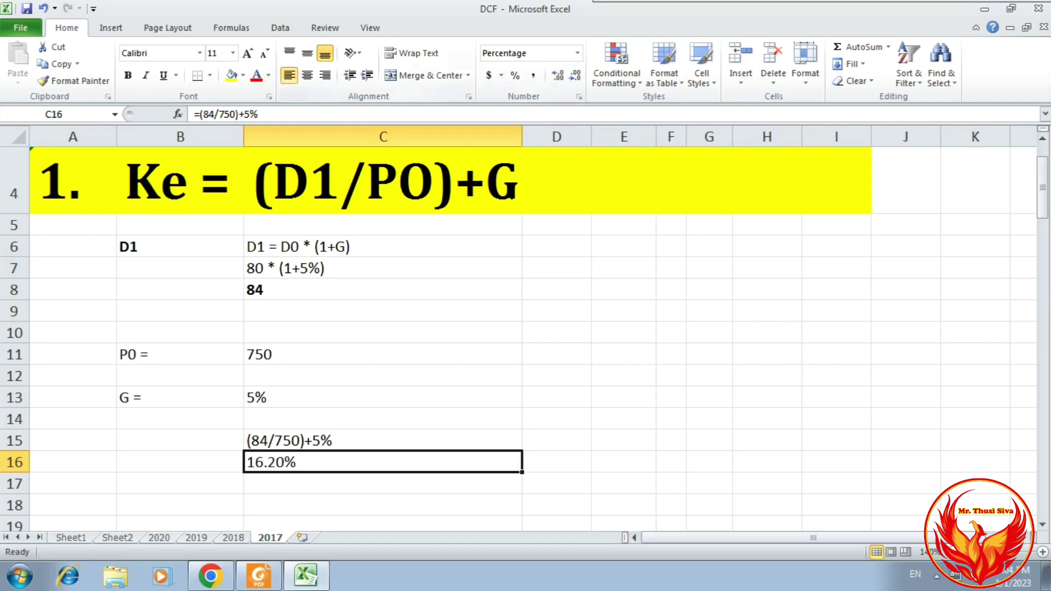
key("ctrl+b")
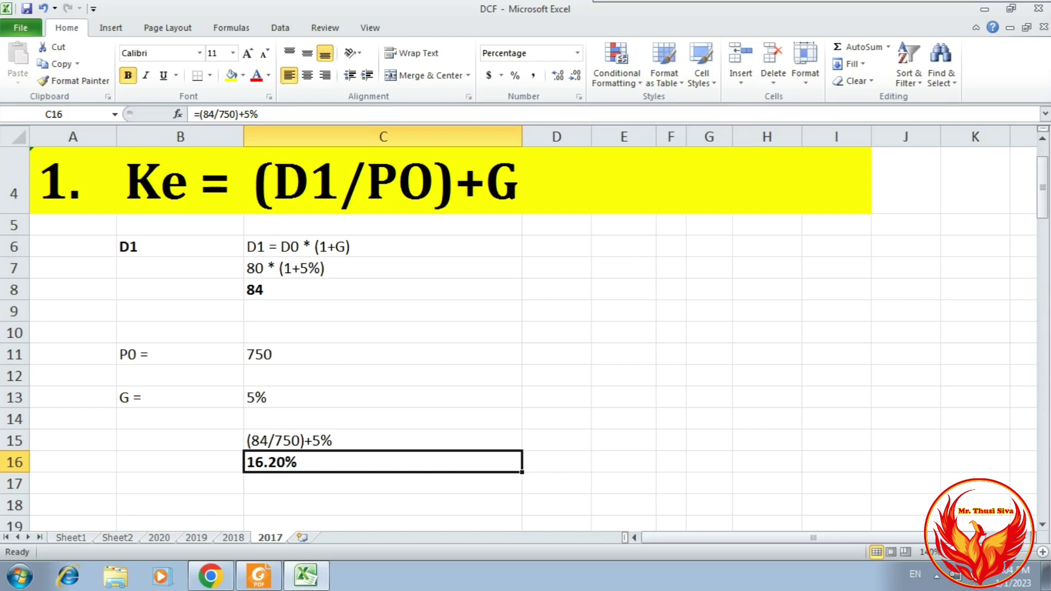
Label B31 "D1 =" in bold under the Kp = D1/P0 heading.
scroll(526, 328, "down", 7)
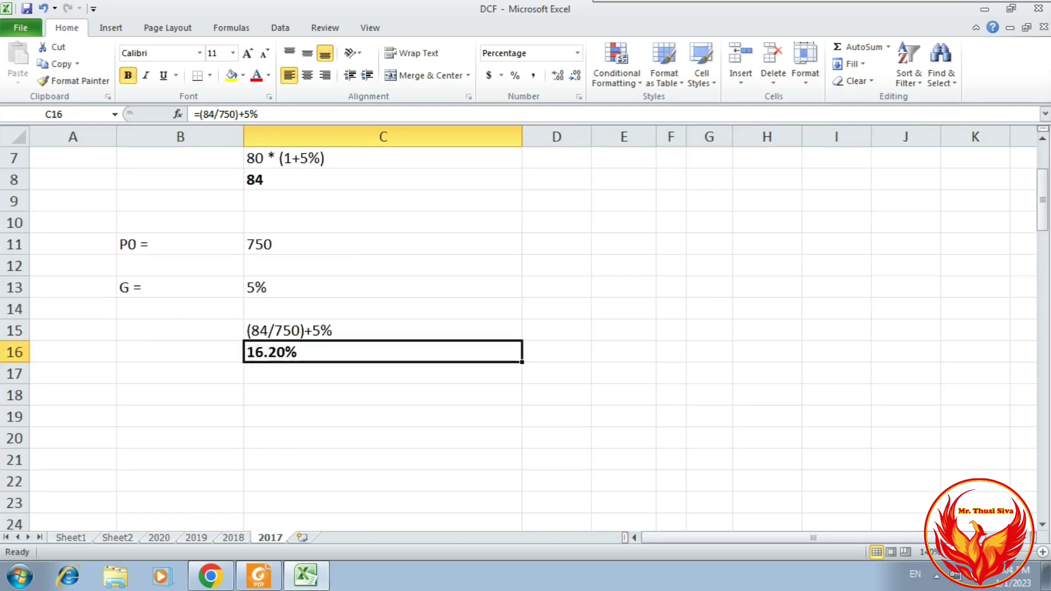
scroll(525, 329, "down", 1)
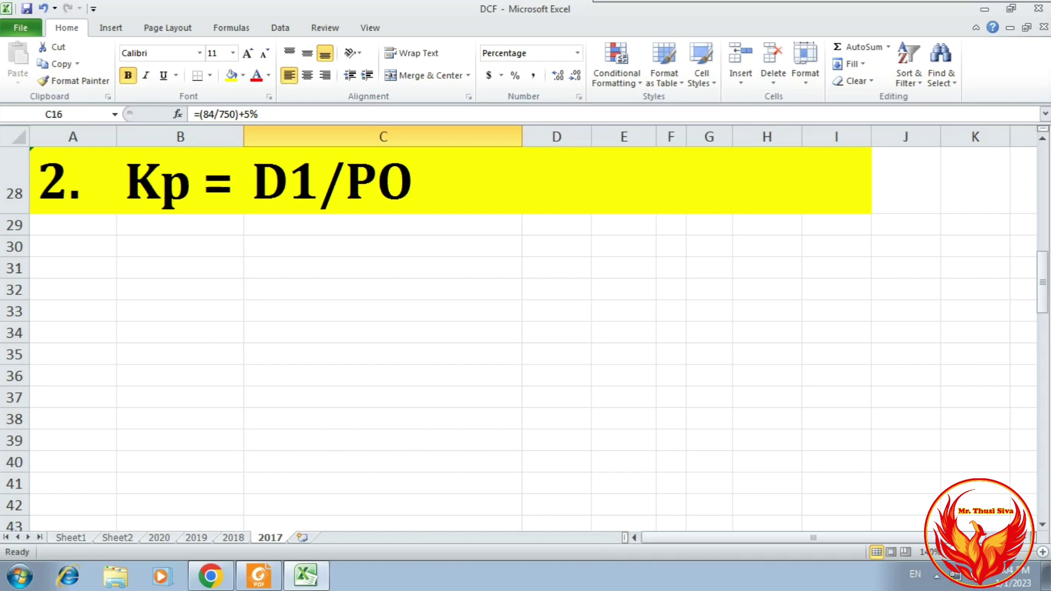
left_click(180, 268)
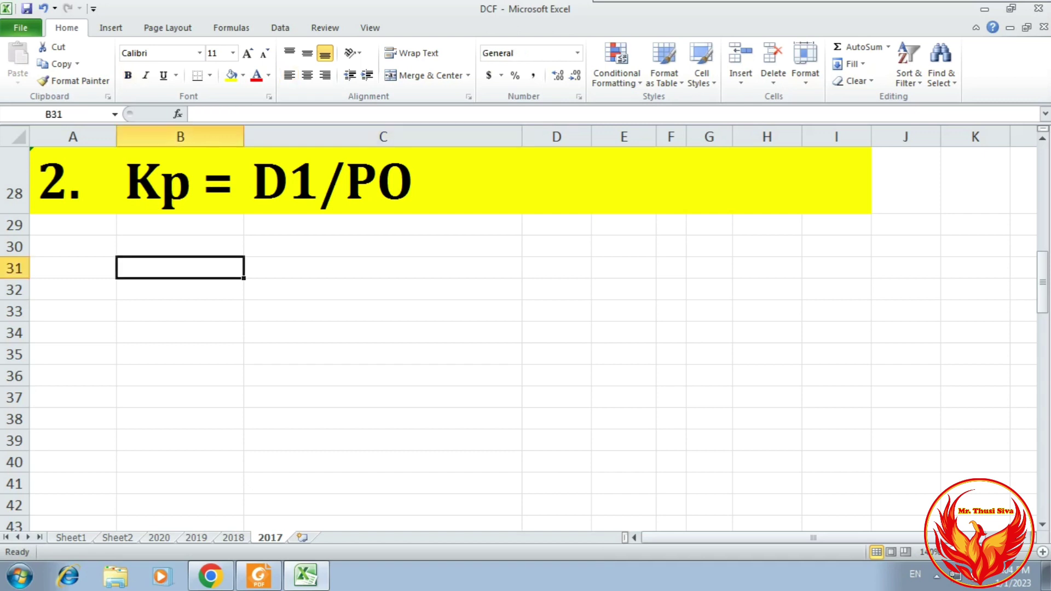
type("D1 =")
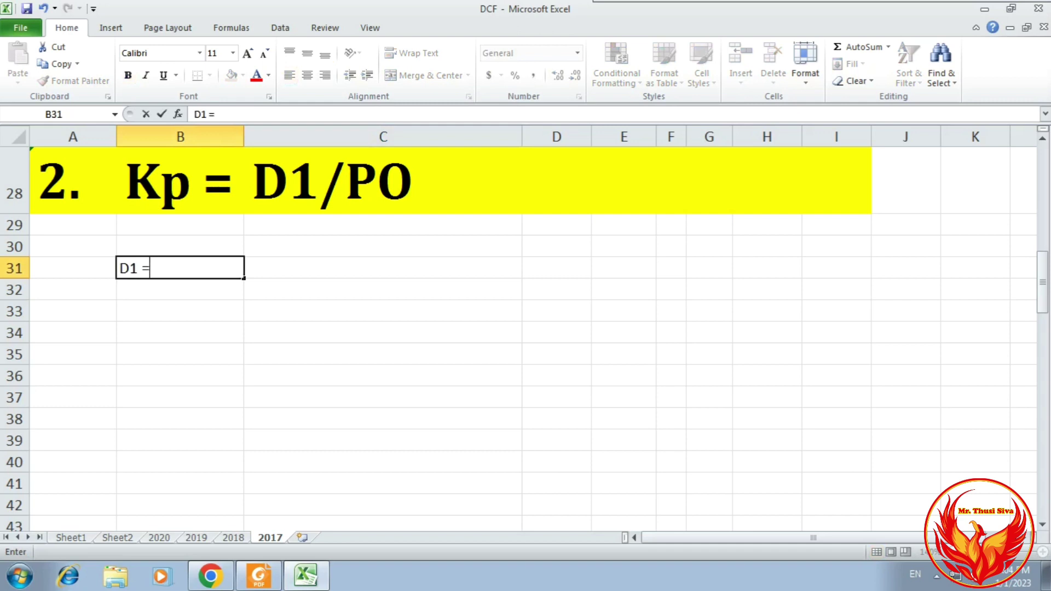
left_click(383, 311)
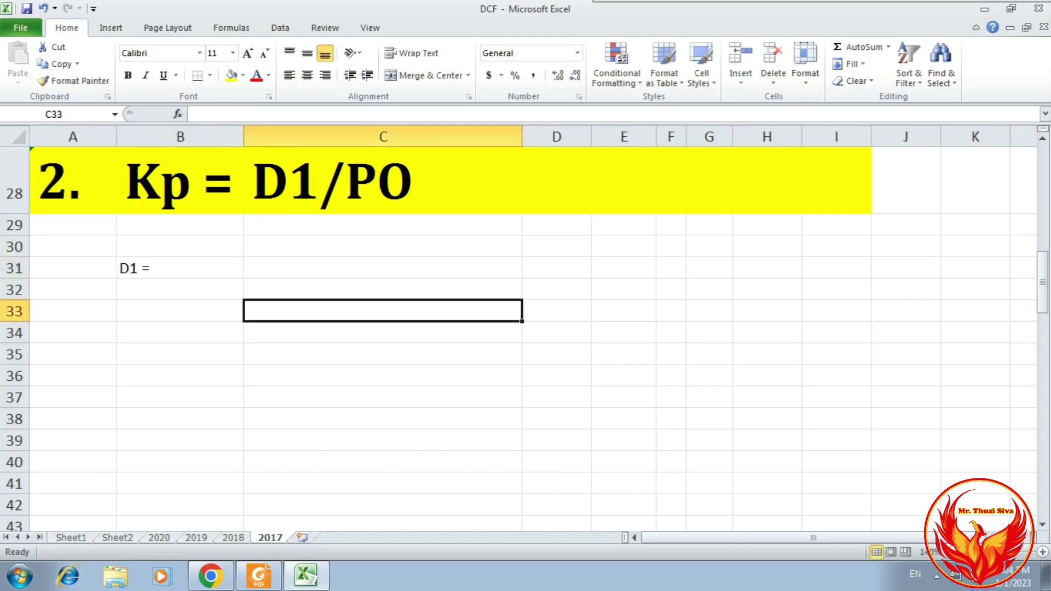
left_click(180, 267)
key("ctrl+b")
Enter 28 in C31 as D1, checking the annual dividend per preference share in the Foxit PDF.
left_click(382, 267)
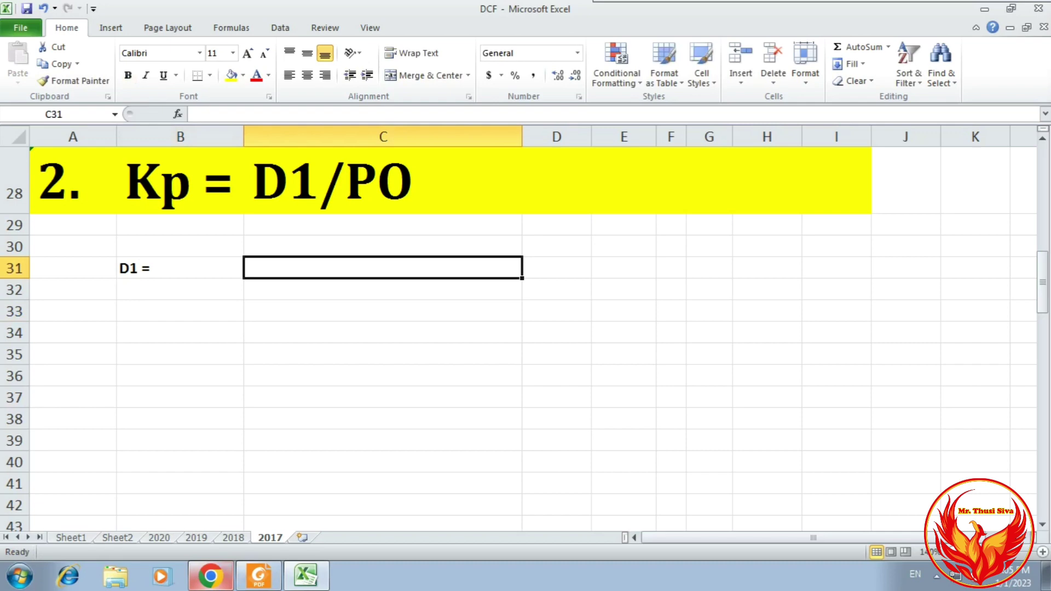
left_click(210, 576)
left_click(211, 576)
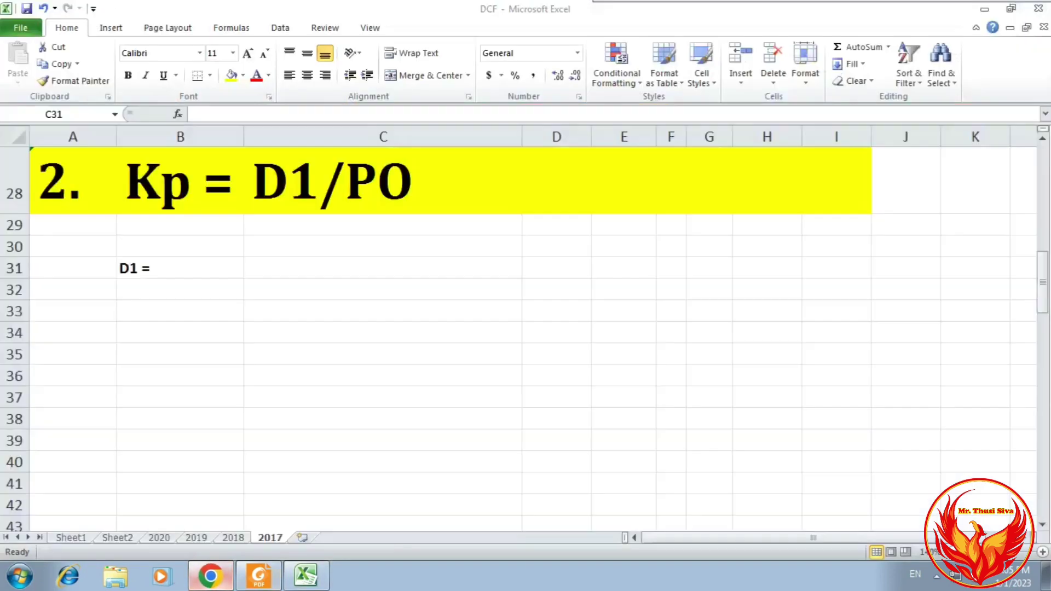
left_click(258, 576)
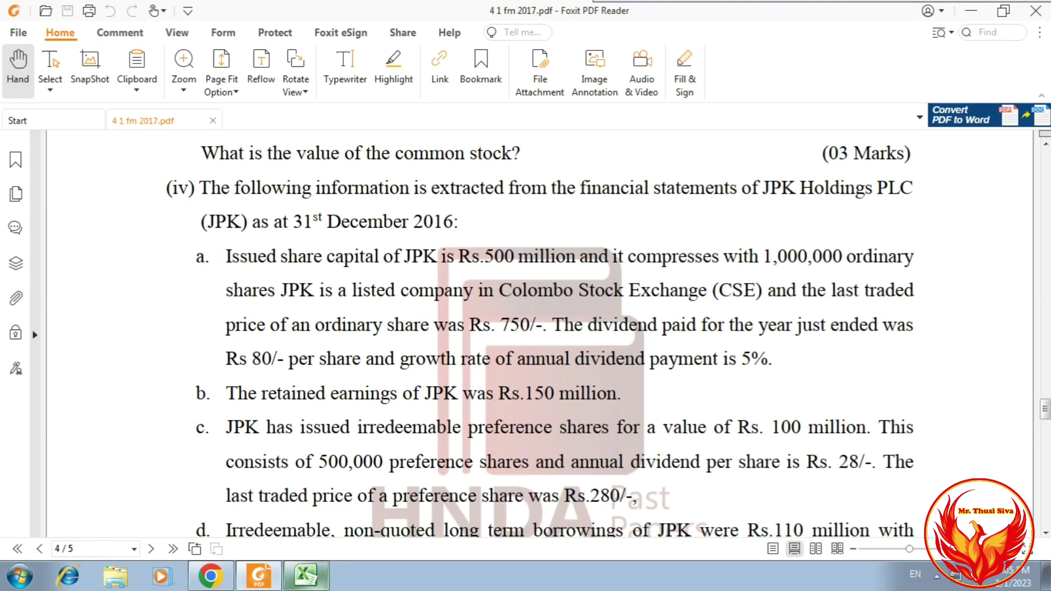
left_click(306, 575)
type("28")
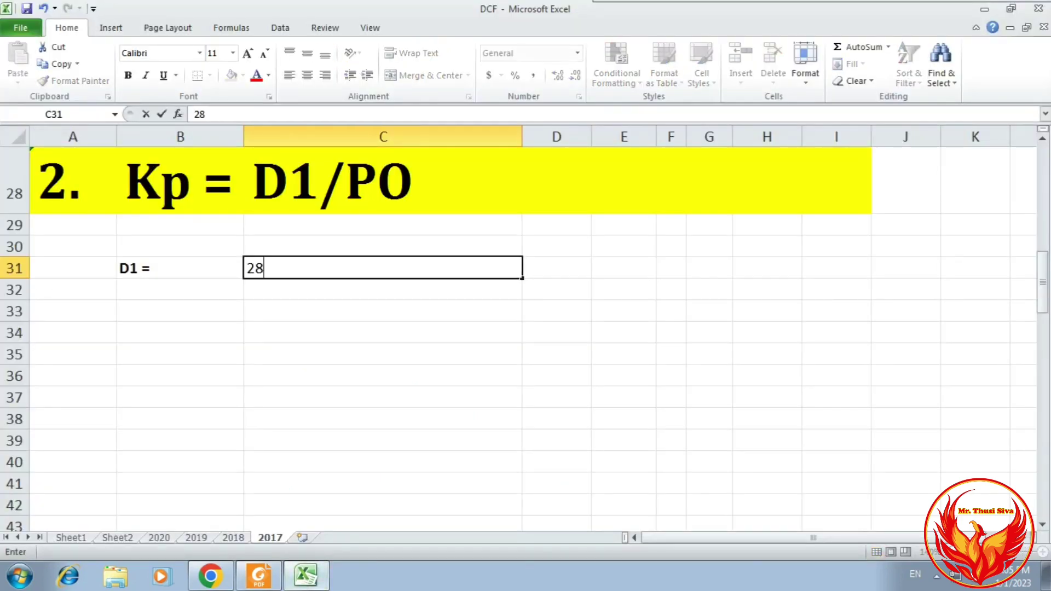
left_click(382, 440)
Left-align the cells C31 to C42 in the Kp section.
left_click_drag(382, 268, 382, 504)
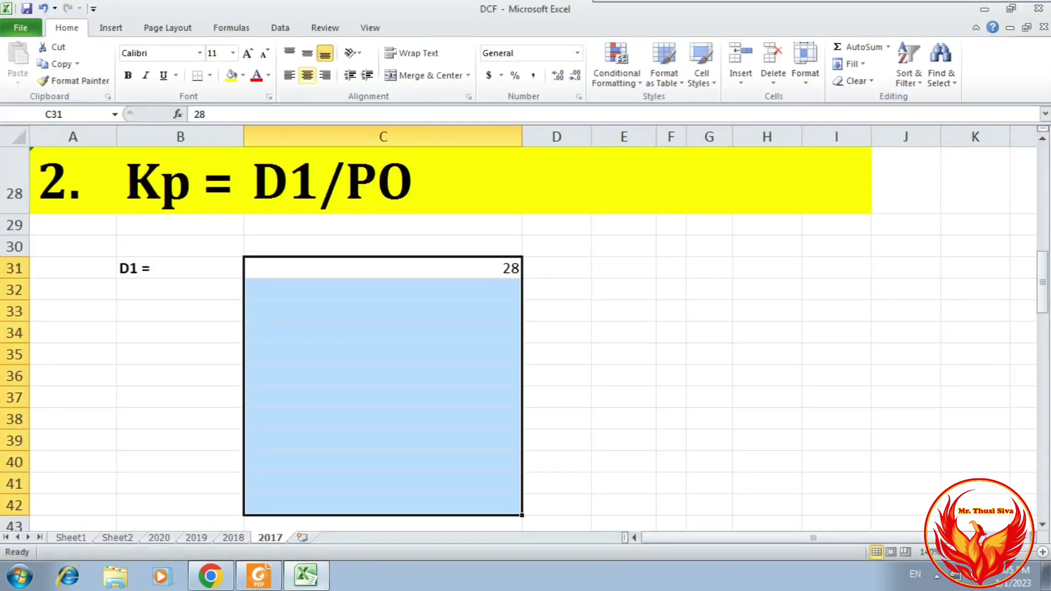
left_click(289, 75)
left_click(382, 354)
Label B33 "P0 =" and make the label bold.
left_click(179, 311)
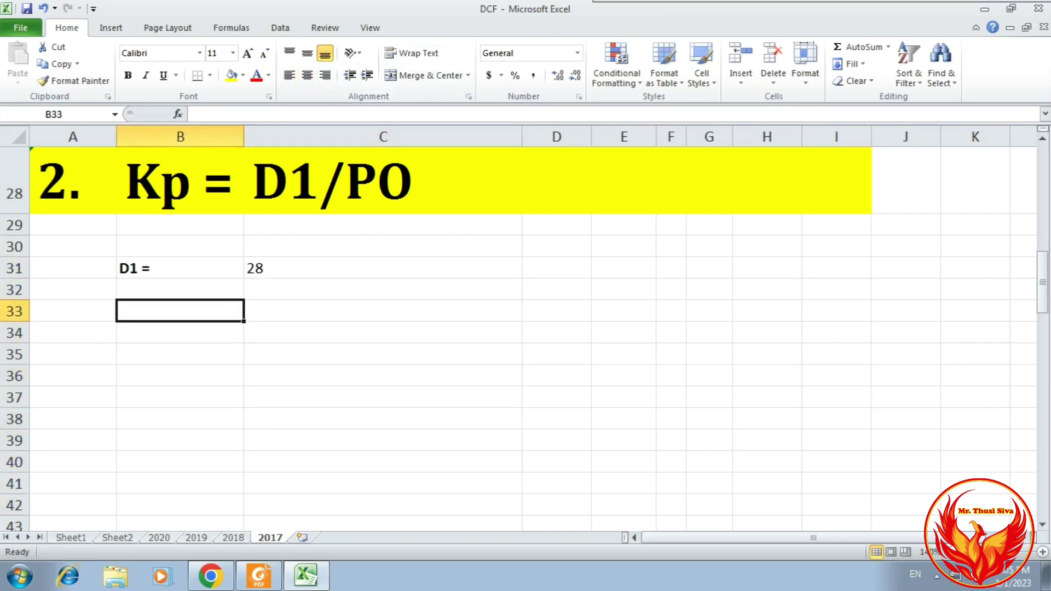
type("P0")
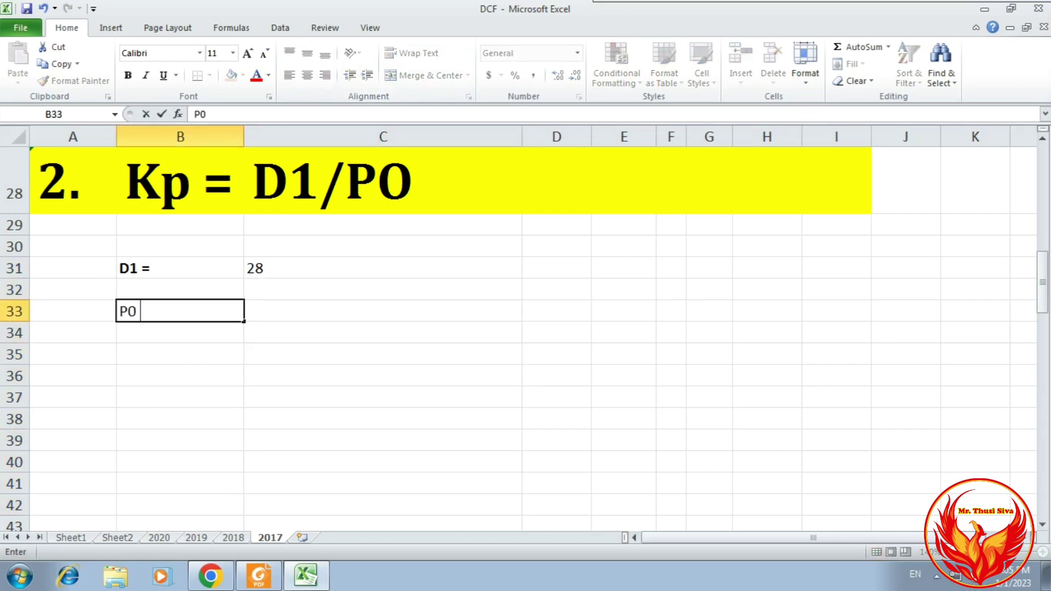
type(" =")
key("Return")
key("Up")
key("ctrl+b")
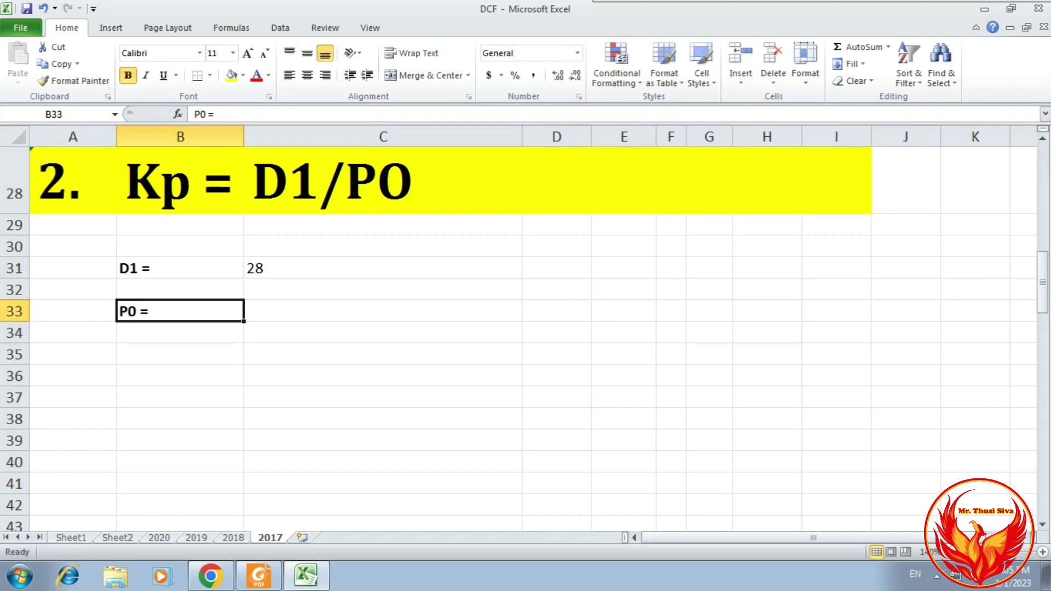
Enter 280 in C33 as P0, checking the last traded preference share price in the Foxit PDF.
left_click(382, 311)
key("alt+Tab")
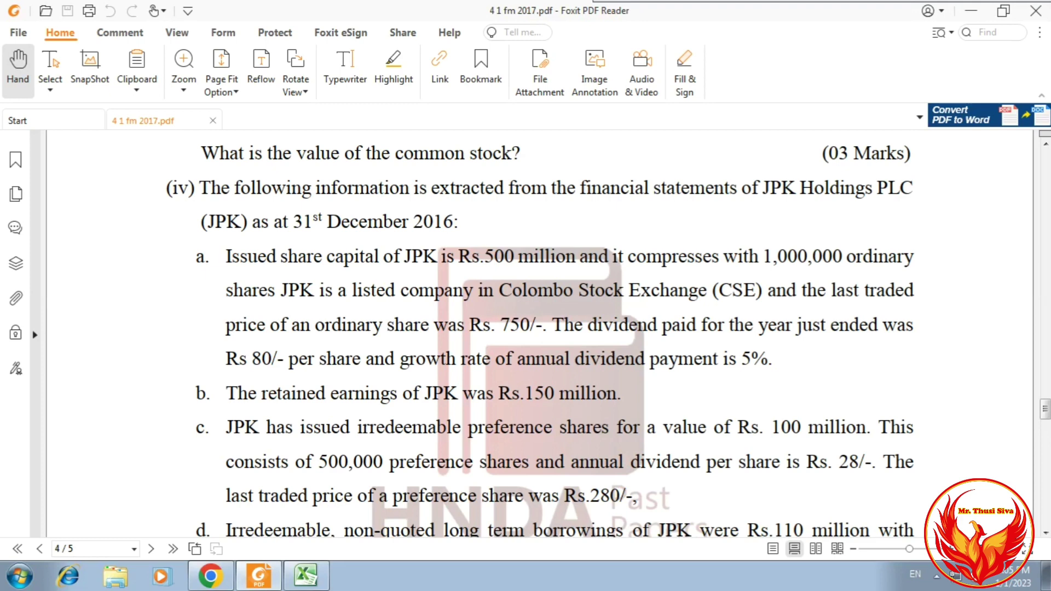
left_click(306, 576)
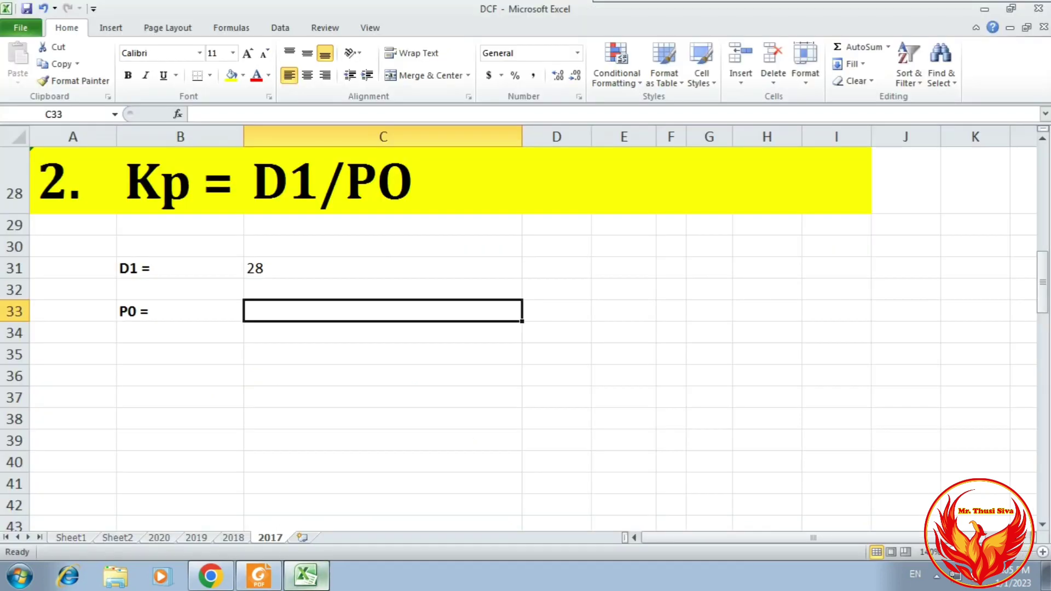
type("280")
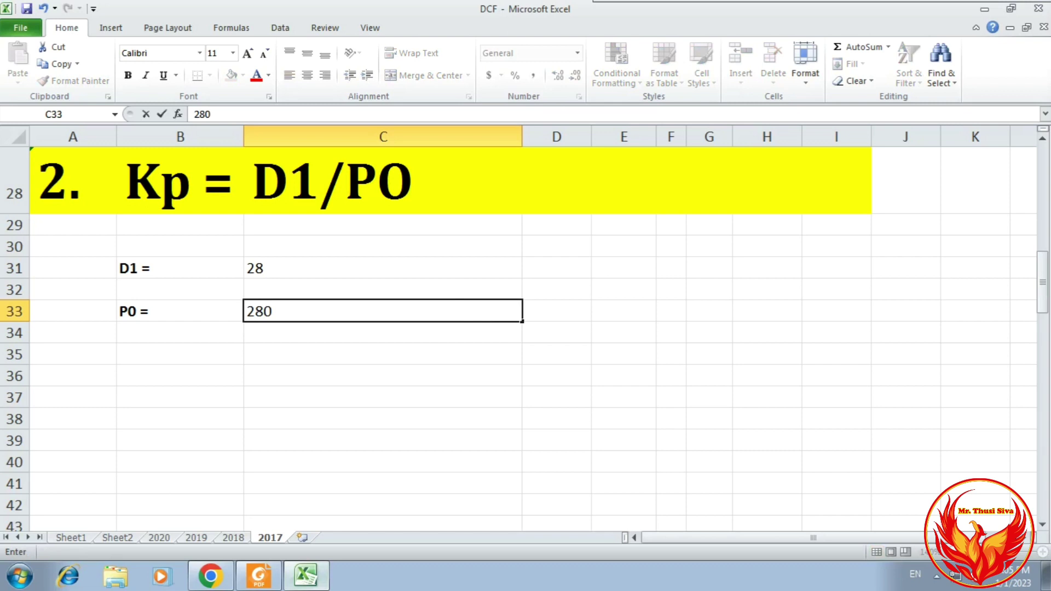
left_click(180, 440)
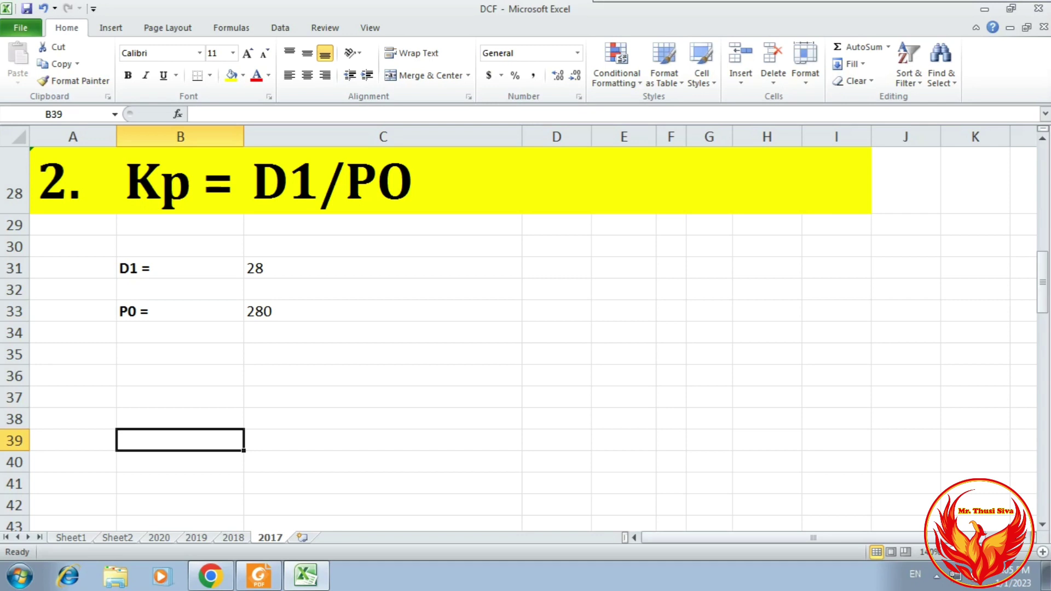
Calculate the cost of preference shares in C35 with the formula =28/280.
left_click(382, 353)
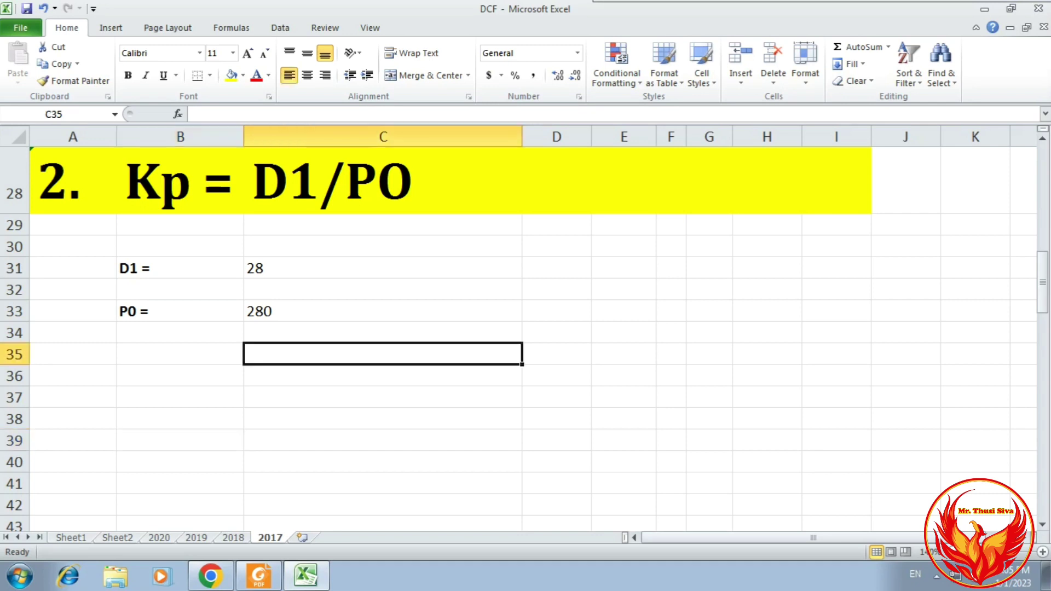
type("=")
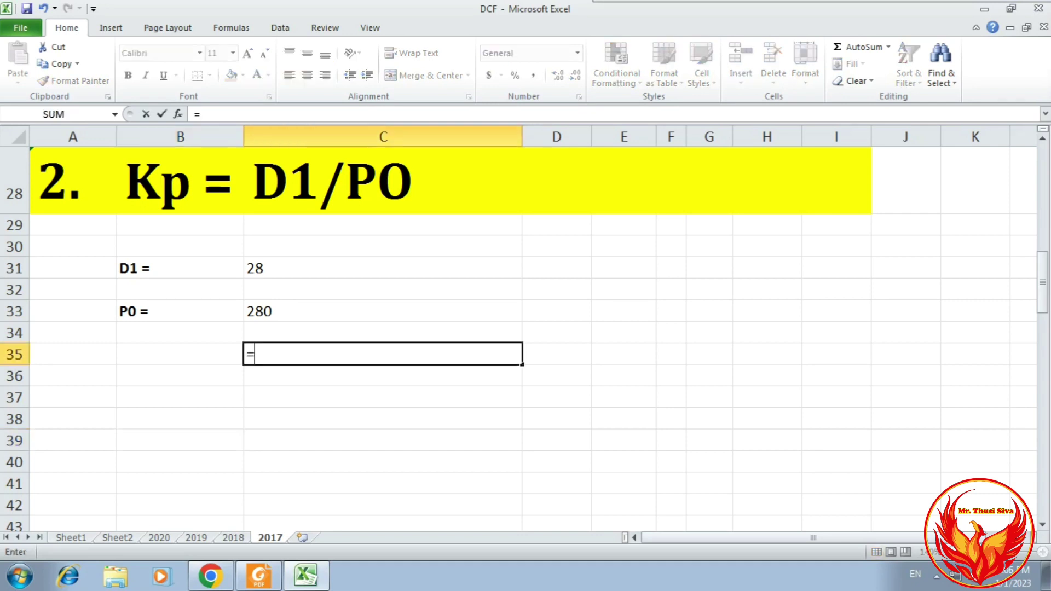
type("28/280")
key("Return")
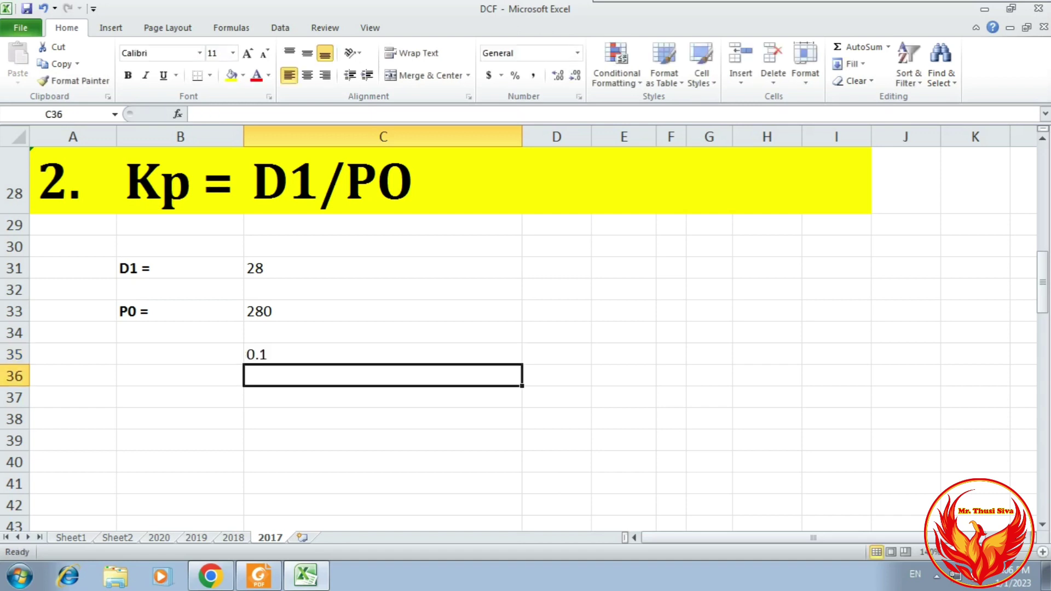
Replace the formula in C35 with the plain text working 28/280.
type("=")
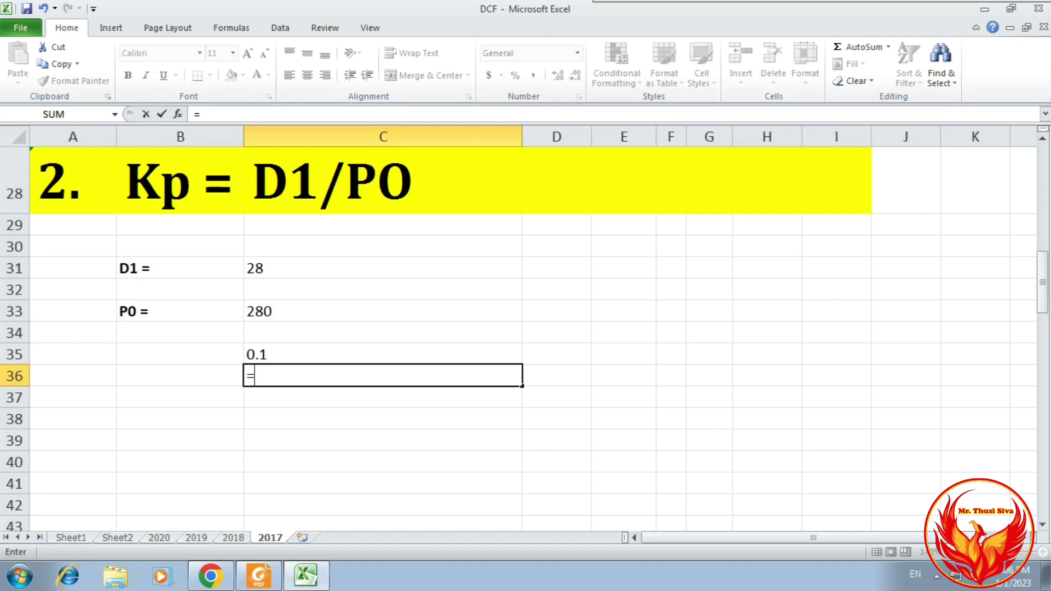
key("BackSpace")
left_click(382, 354)
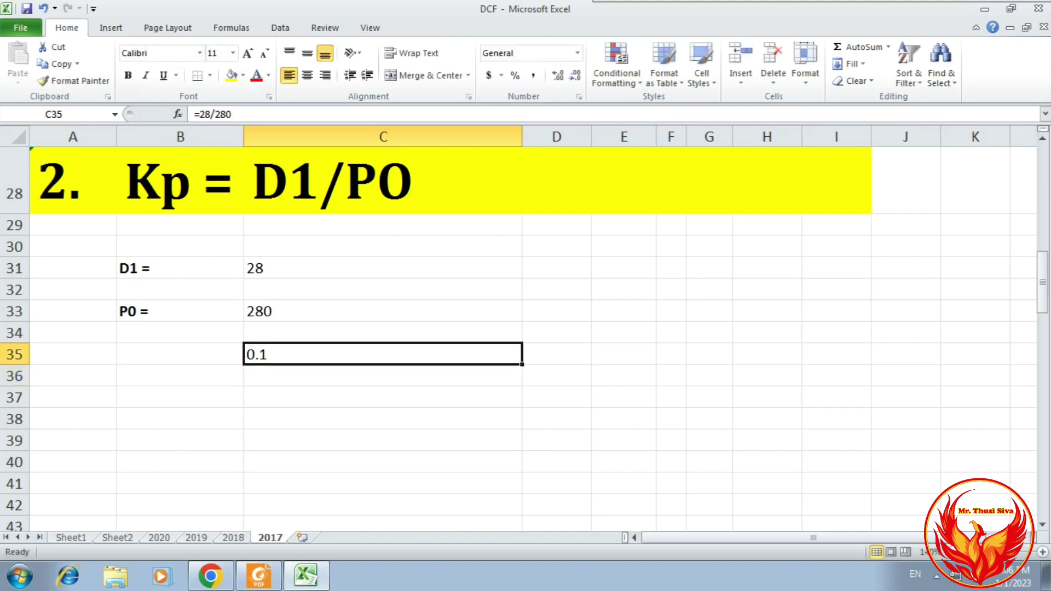
type("28/280")
key("Return")
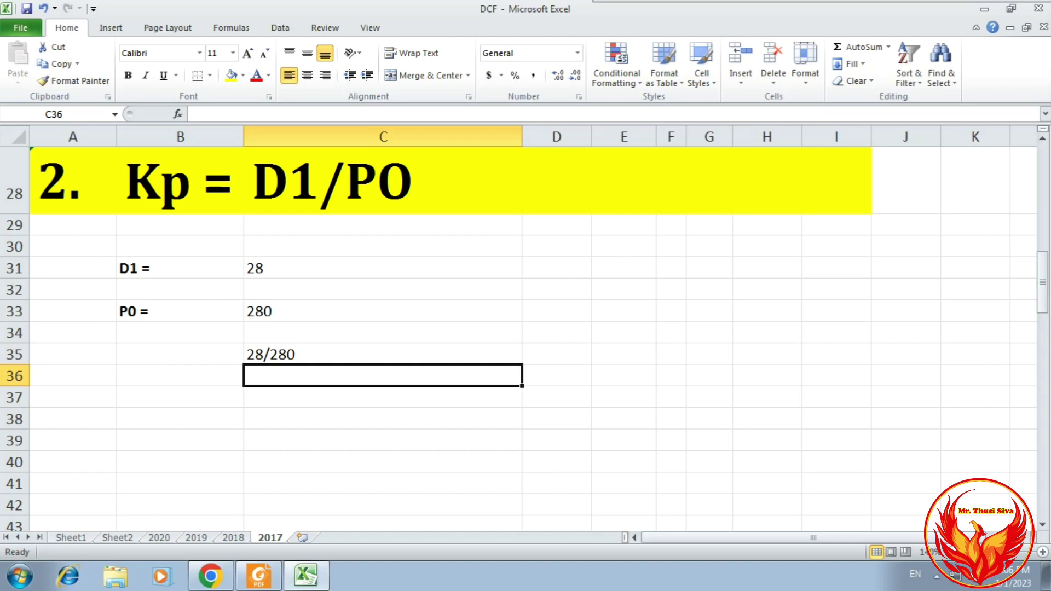
Calculate the cost of preference shares in C37 with the formula =28/280.
left_click(382, 397)
type("=")
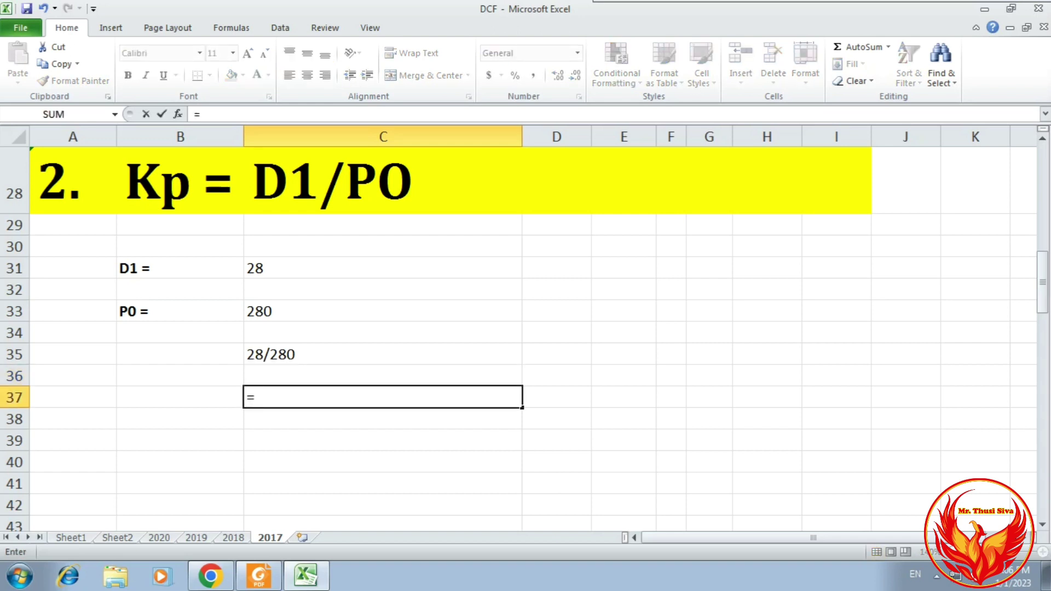
type("28/280")
key("Return")
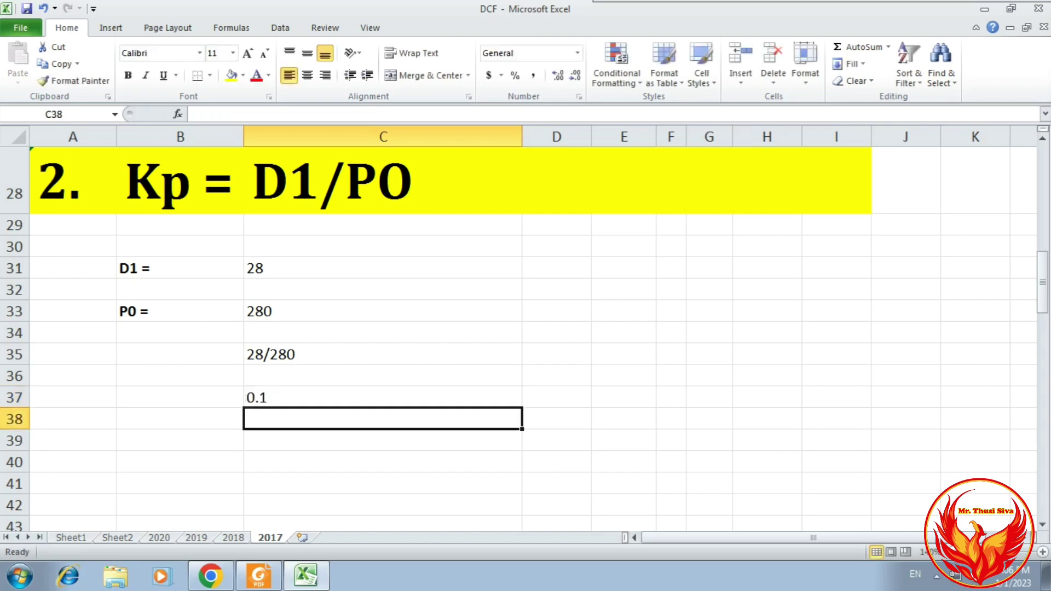
Format the Kp result in C37 as a percentage and make it bold.
key("Up")
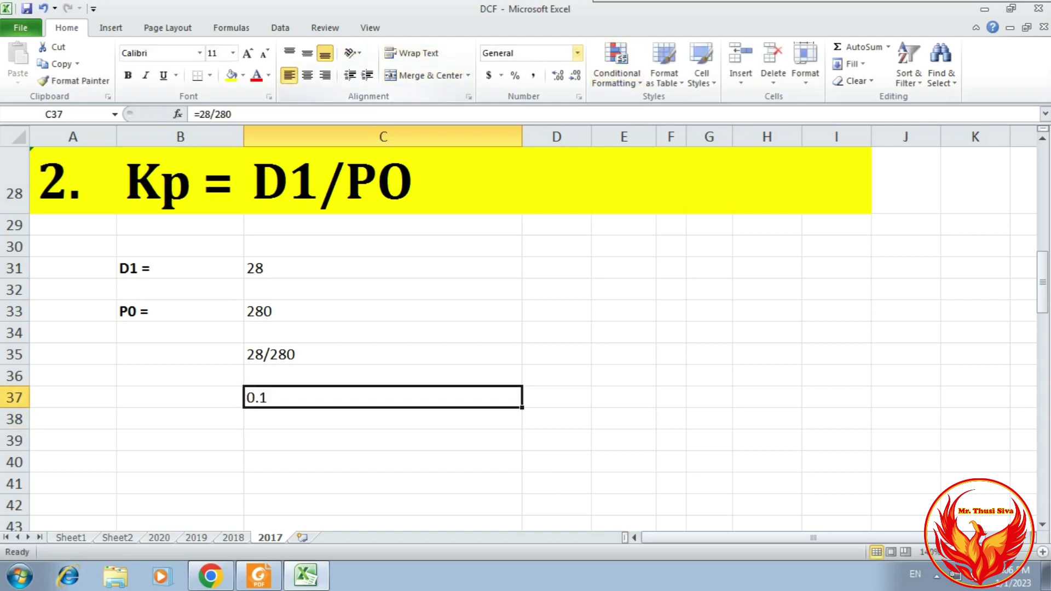
left_click(578, 53)
left_click(553, 320)
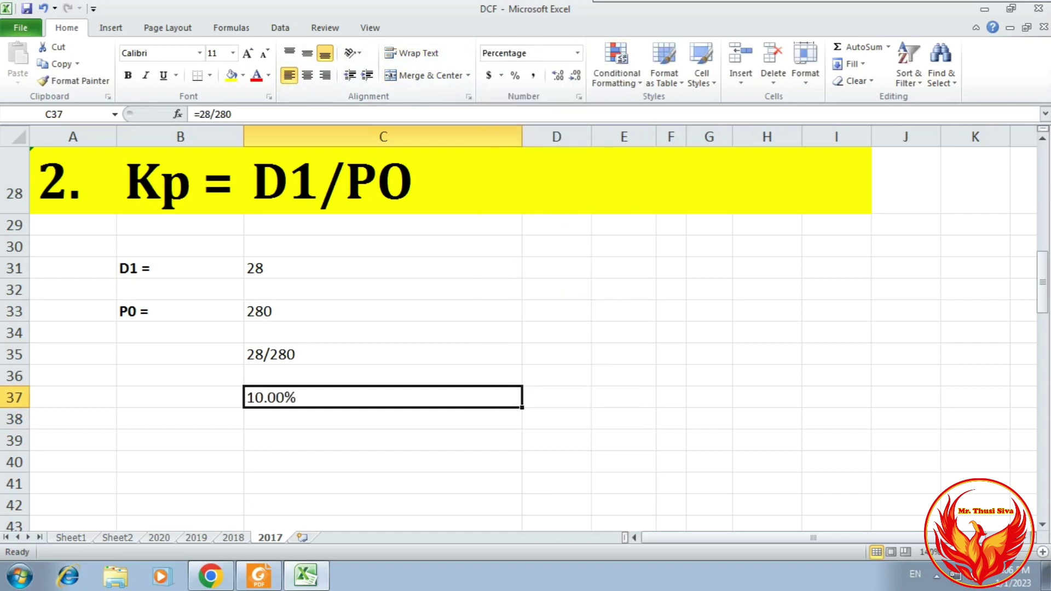
left_click(127, 75)
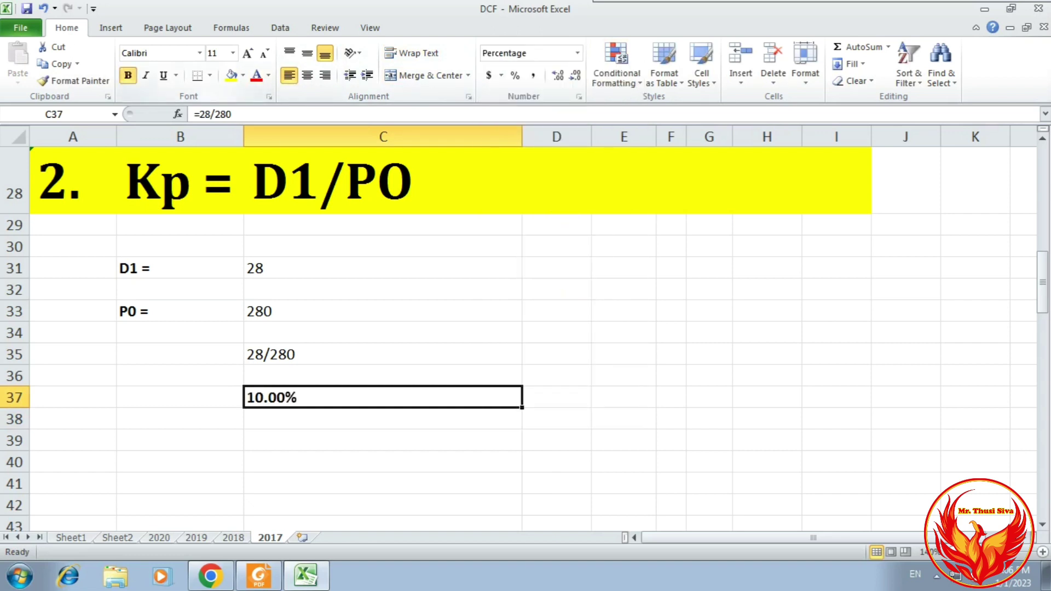
left_click(382, 355)
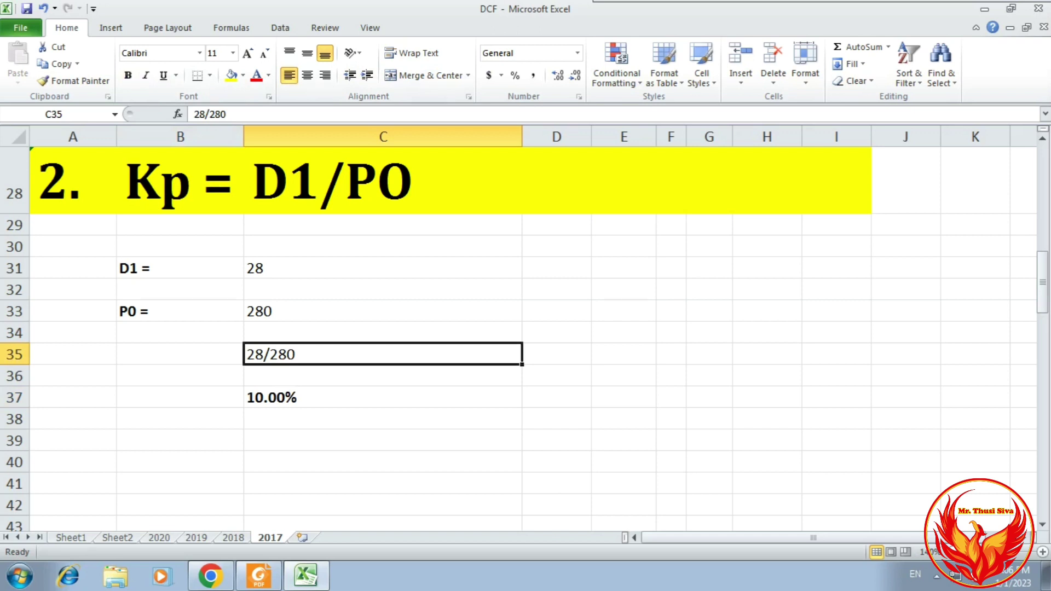
left_click(709, 332)
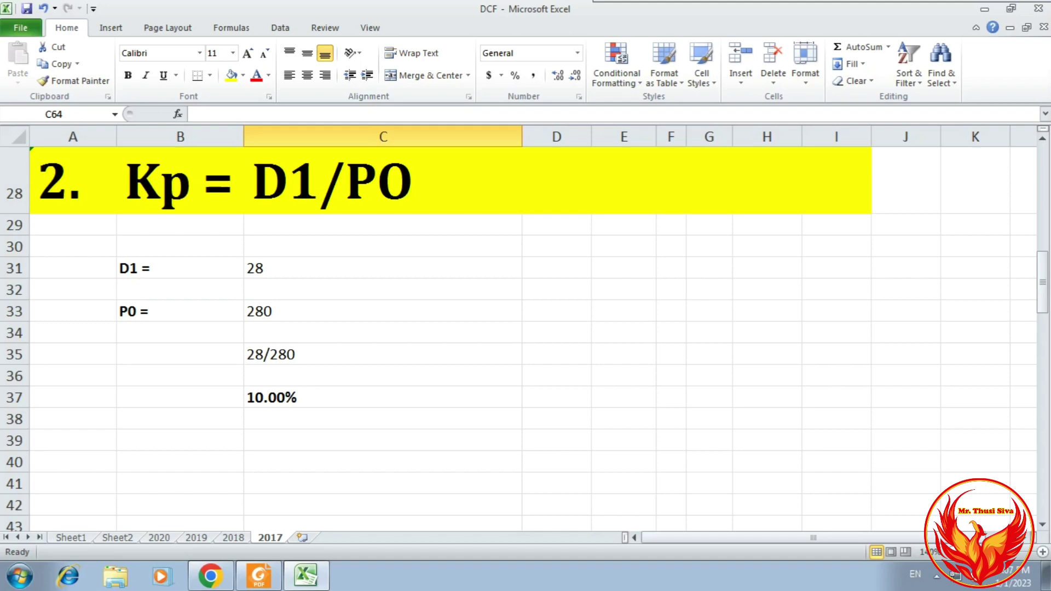
In the Kd section, label B59 "I =" and make the label bold.
scroll(525, 329, "down", 9)
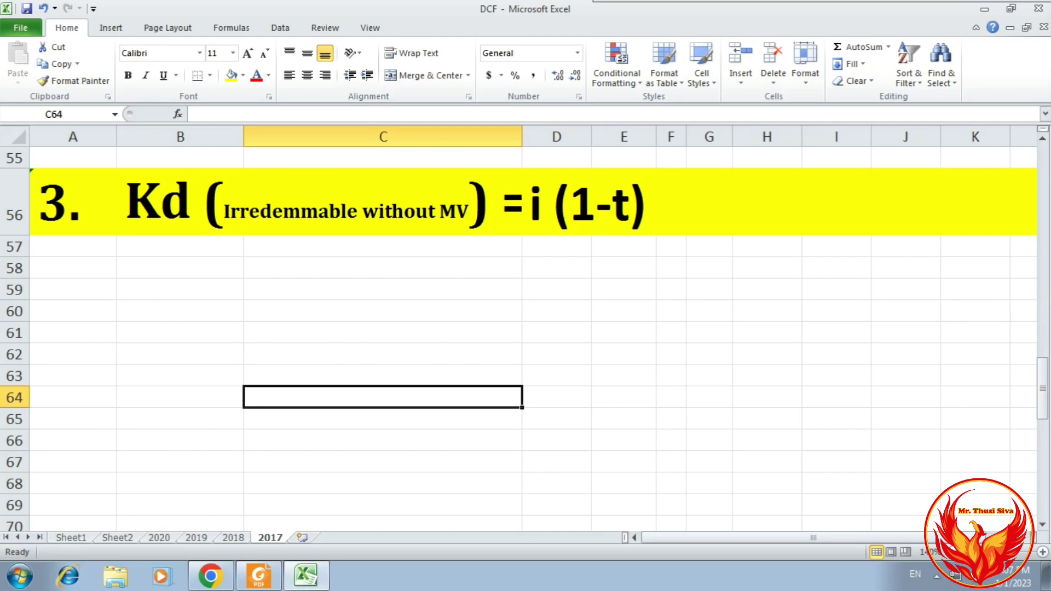
left_click(179, 289)
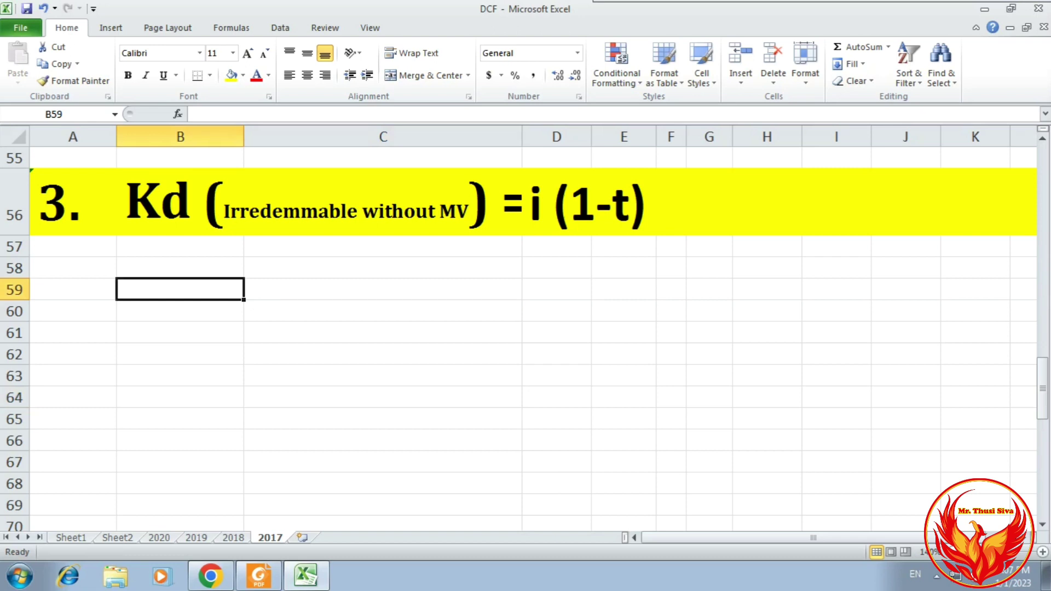
type("I =")
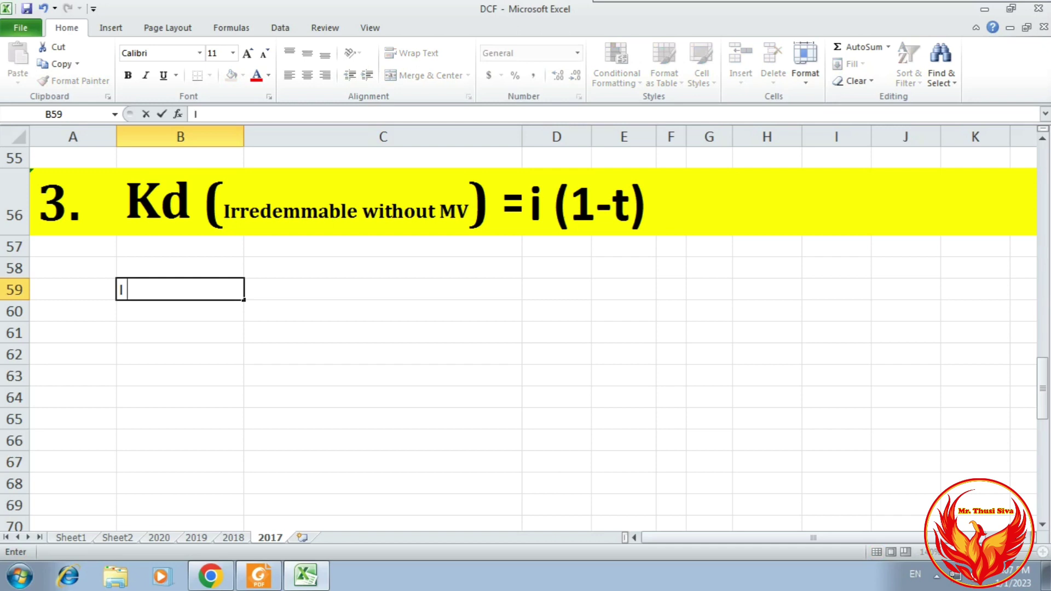
key("Return")
key("Return")
left_click(180, 289)
key("ctrl+b")
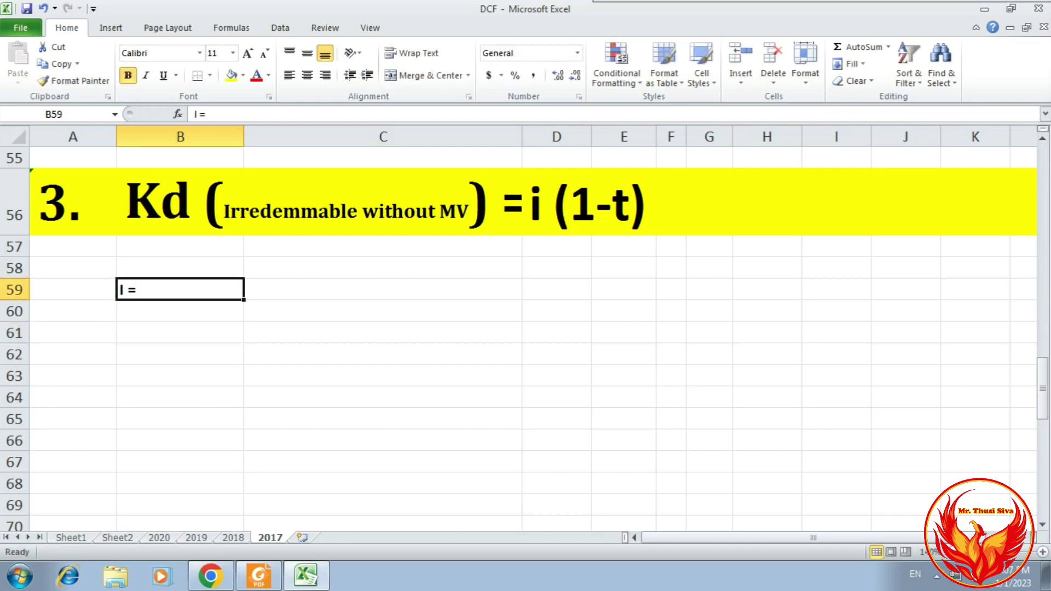
Check the long-term borrowings in the Foxit PDF, and enter "Par value of the debenture * Interest %" in bold in C59.
left_click(382, 289)
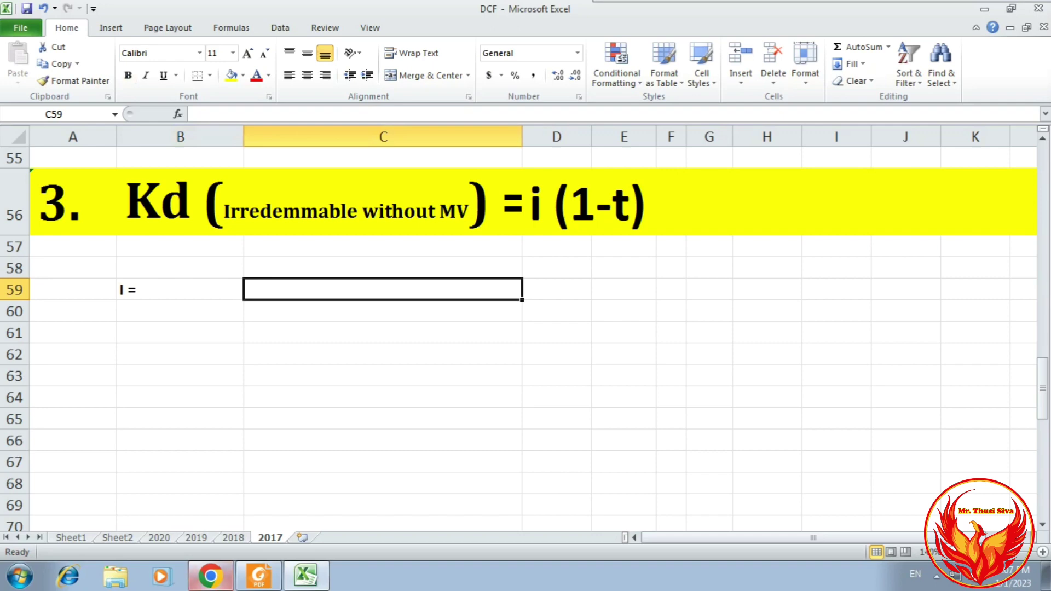
left_click(211, 575)
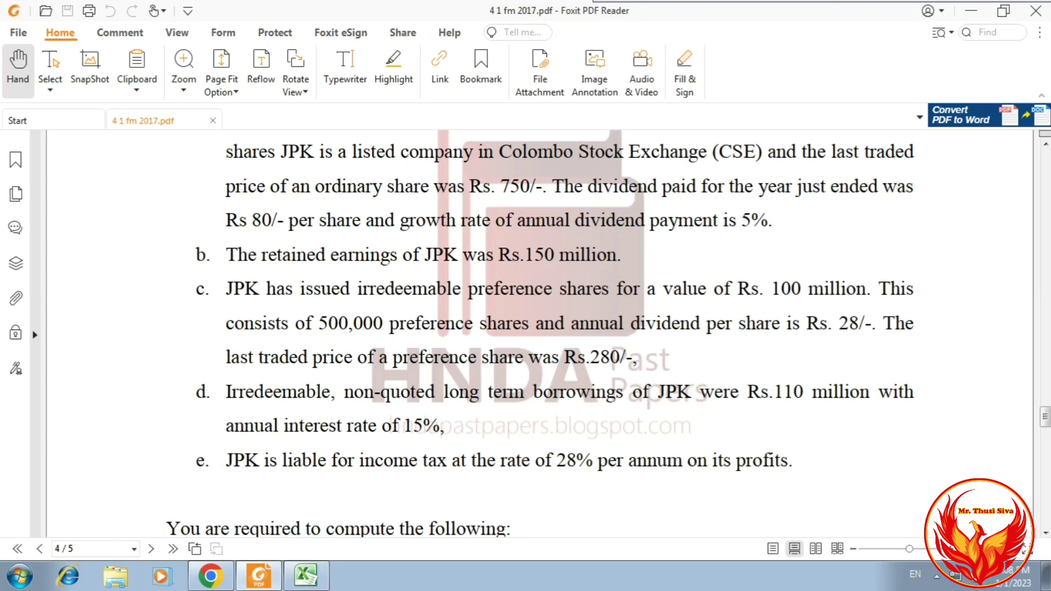
left_click(306, 576)
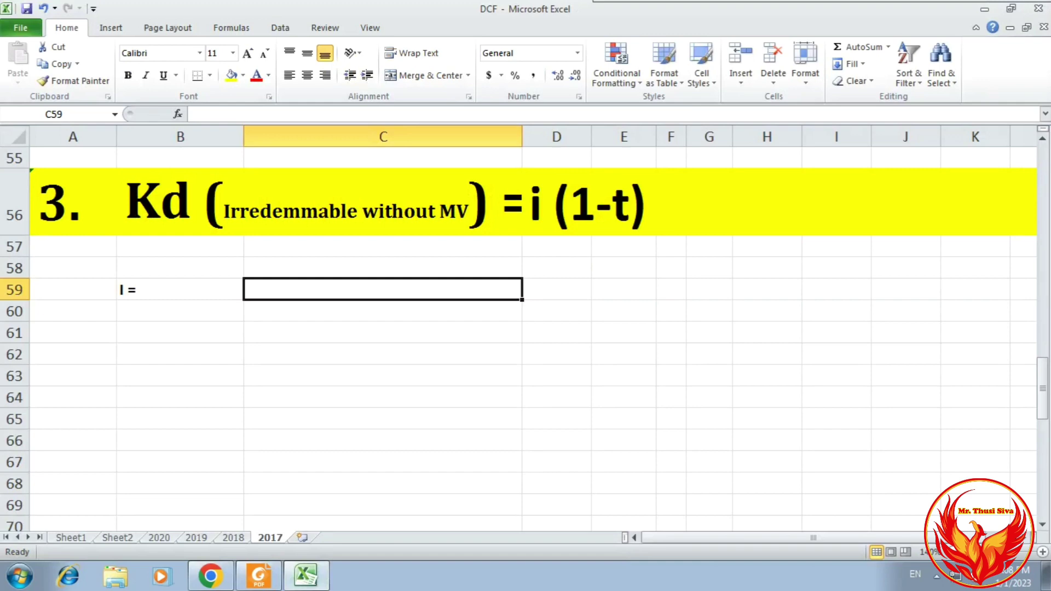
type("Par")
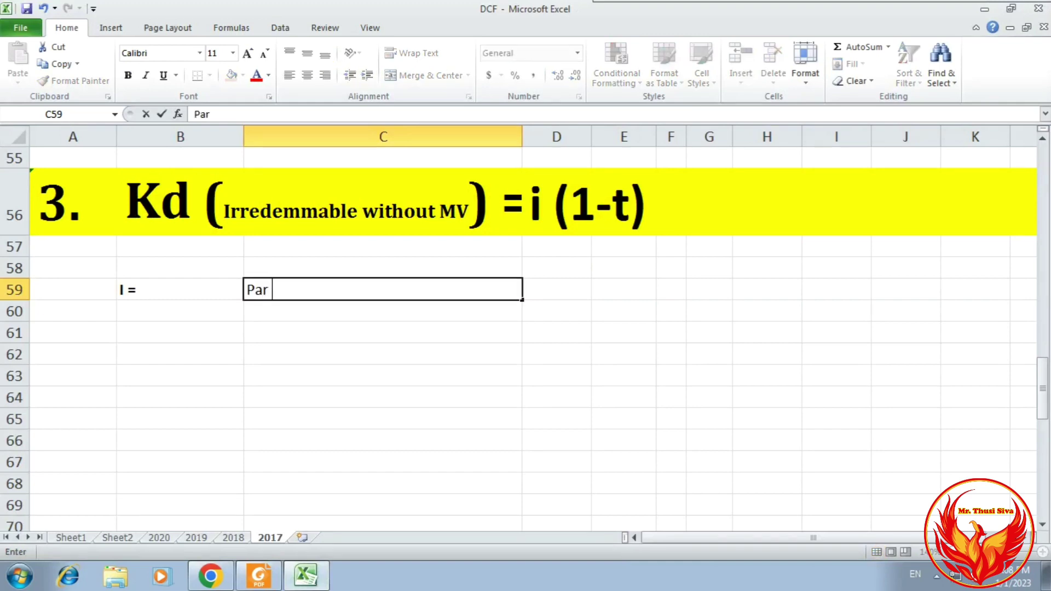
type(" value of")
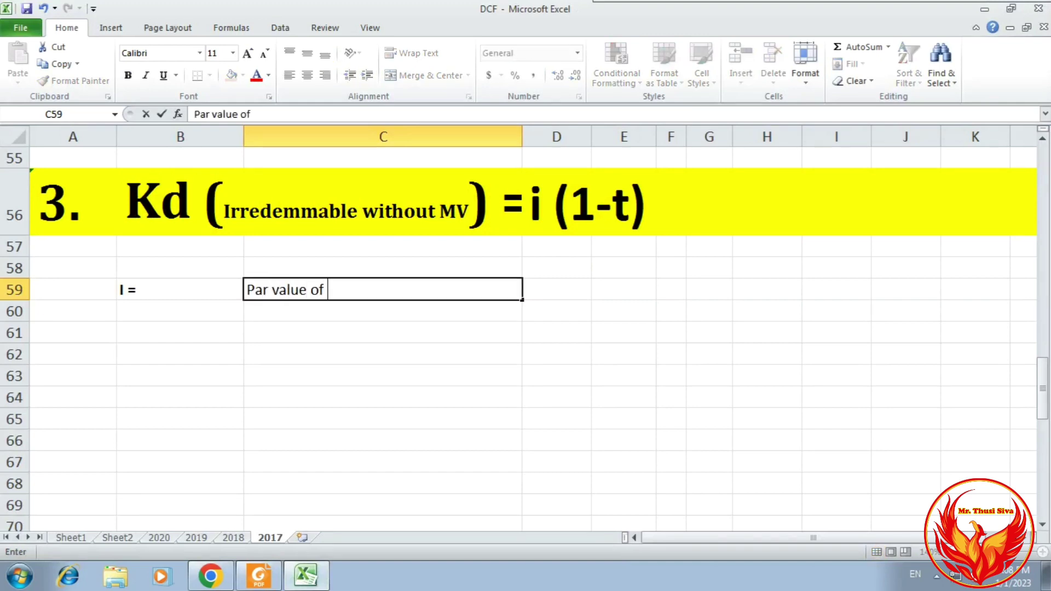
type(" the debent")
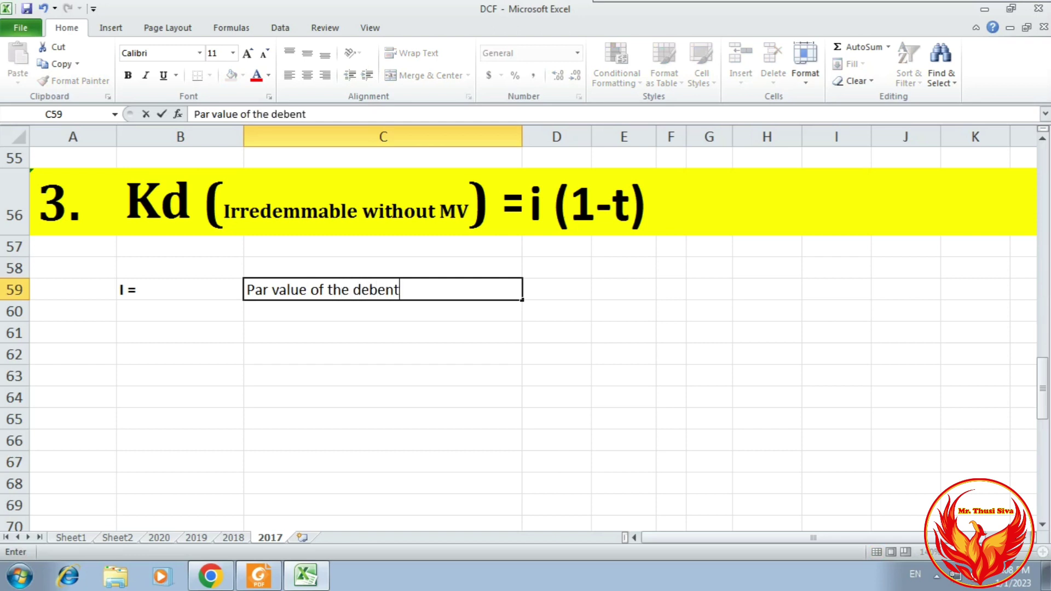
type("ure * Interest ")
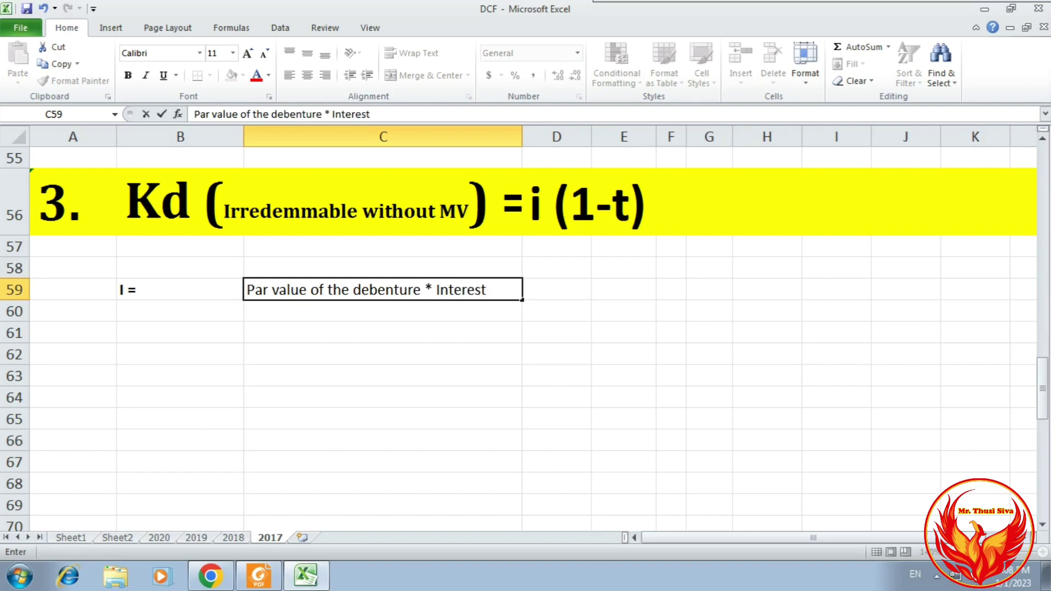
type("%")
left_click(382, 354)
left_click(382, 289)
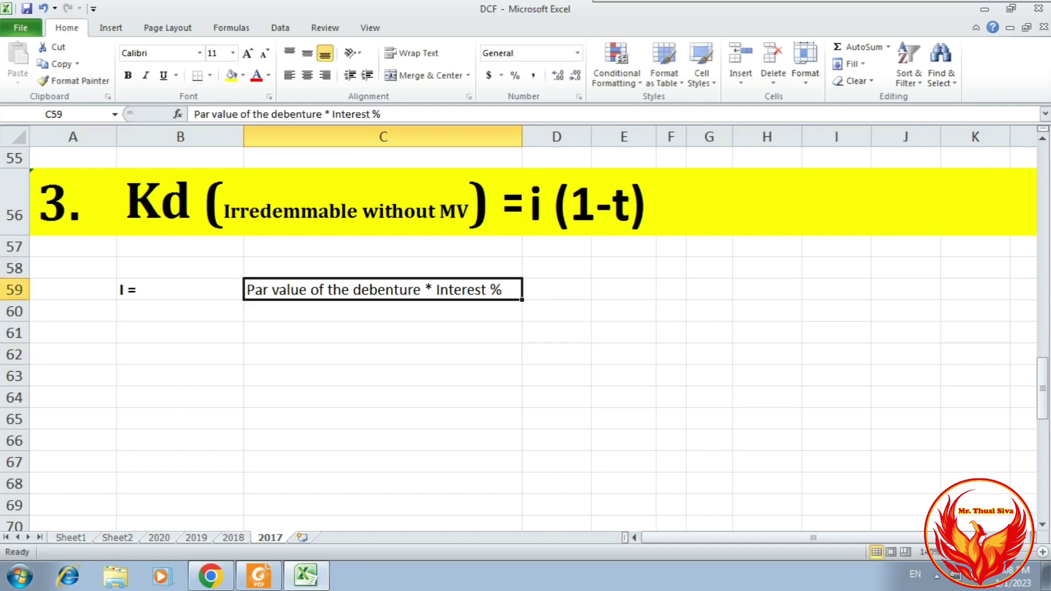
key("ctrl+b")
Enter the interest working 100 * 15% as text in C60, checking the annual interest rate in the Foxit PDF.
left_click(382, 311)
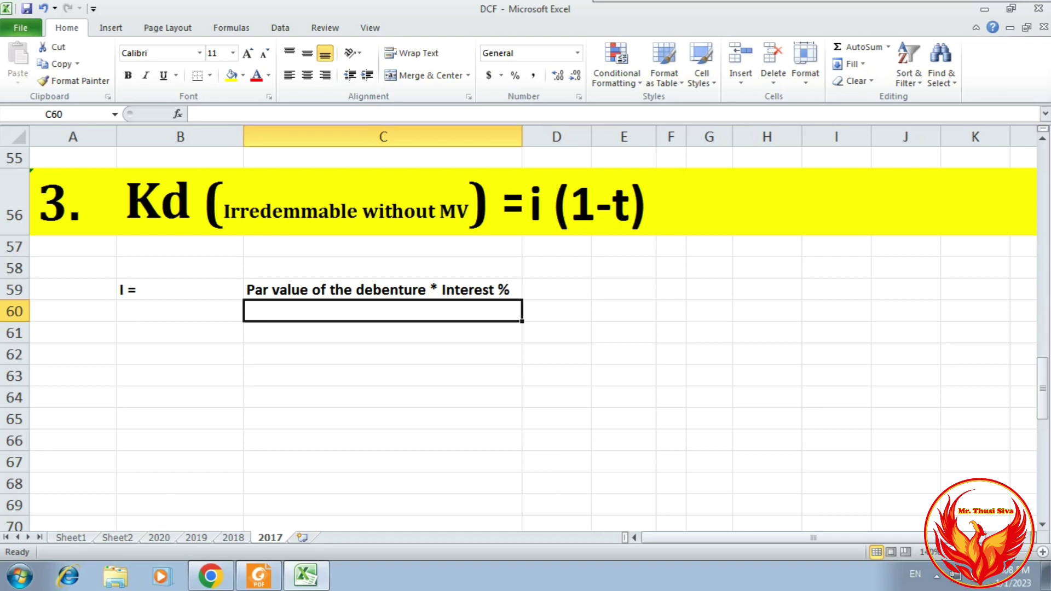
type("100")
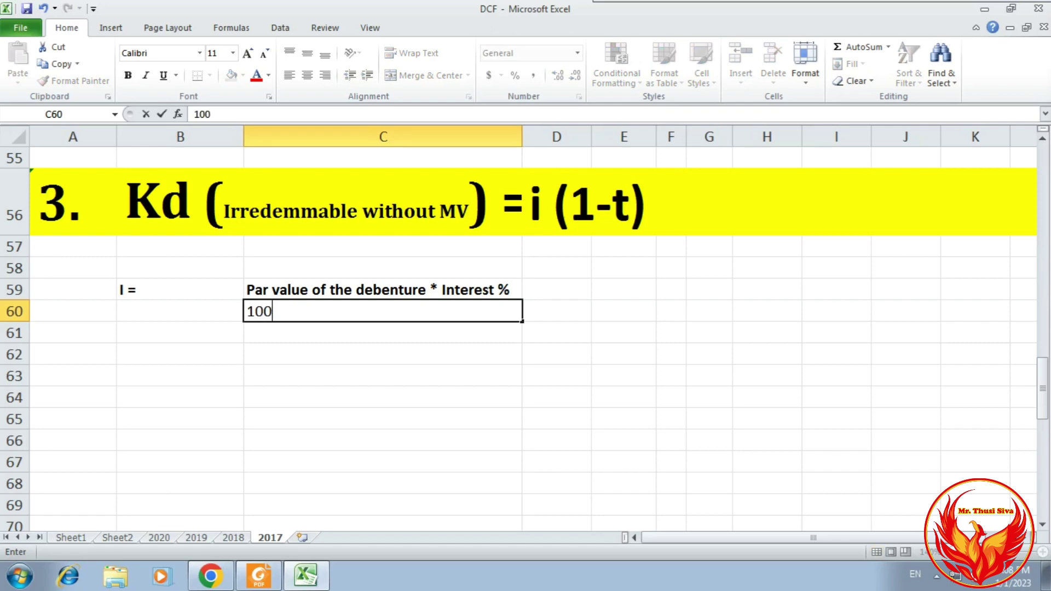
type(" *")
left_click(259, 576)
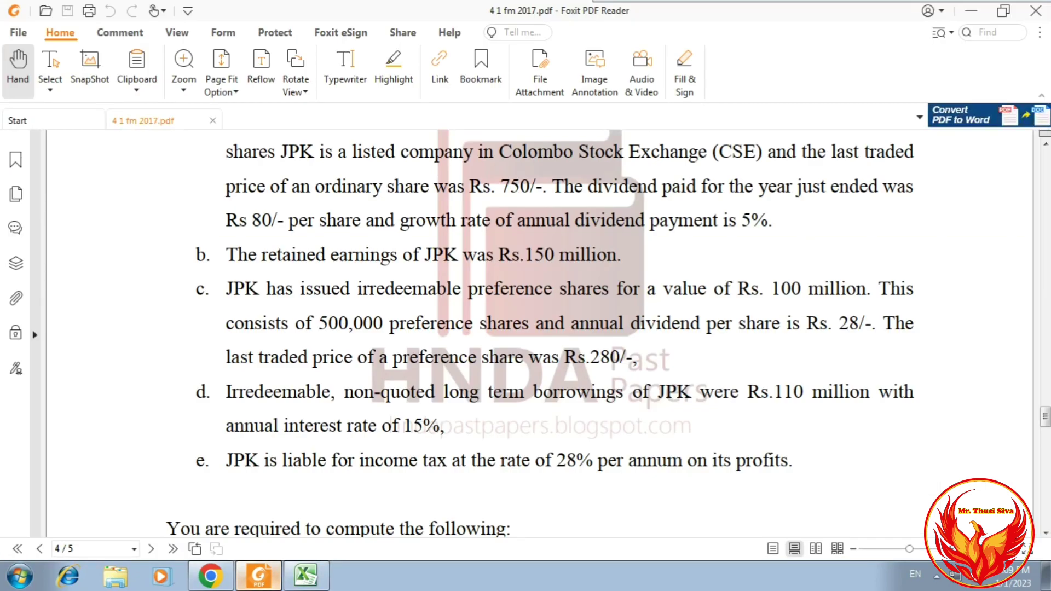
key("alt+Tab")
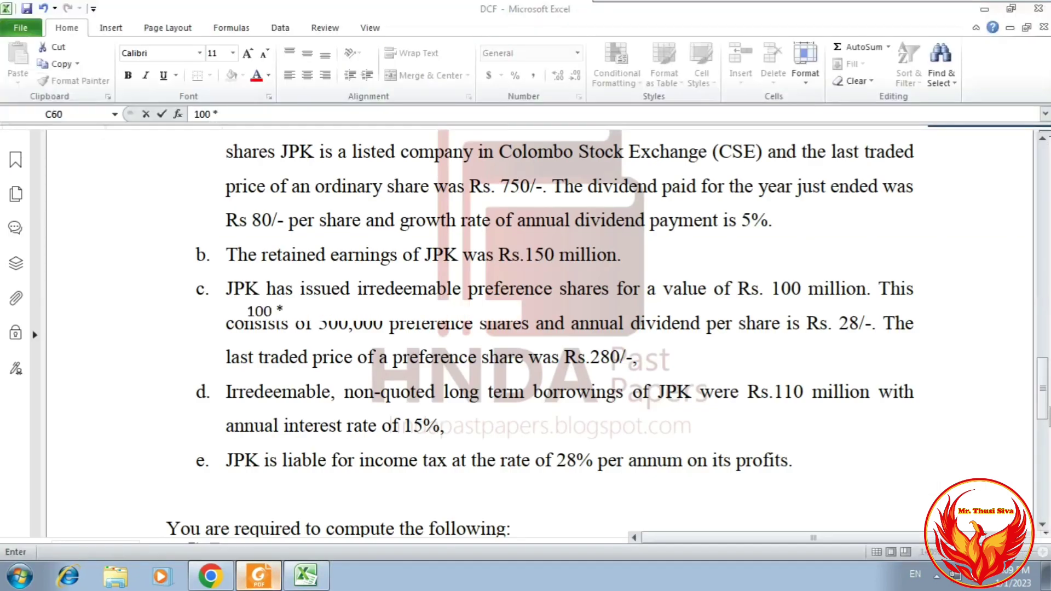
type("15%")
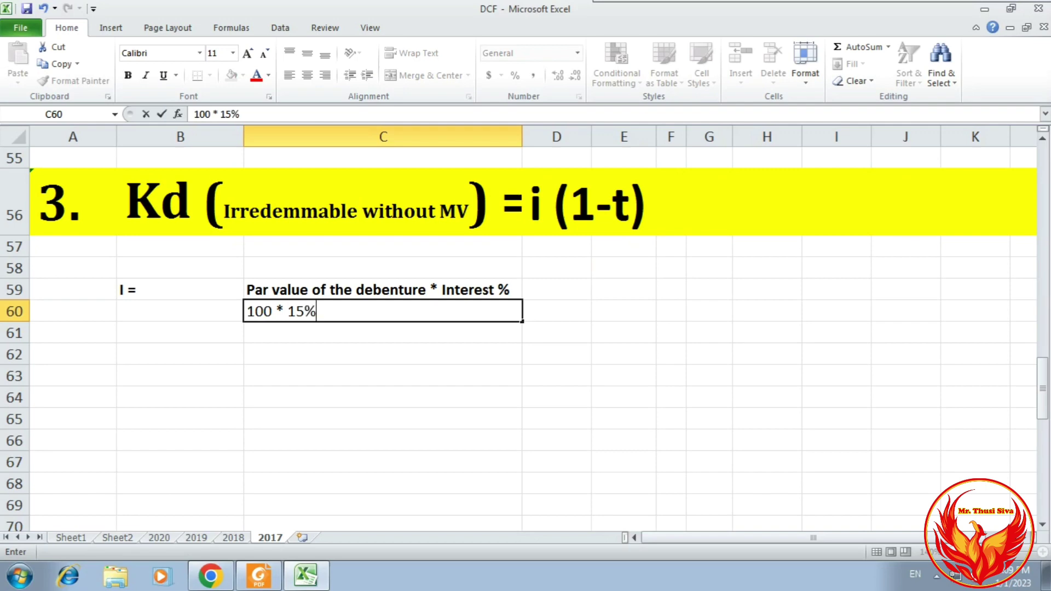
key("Return")
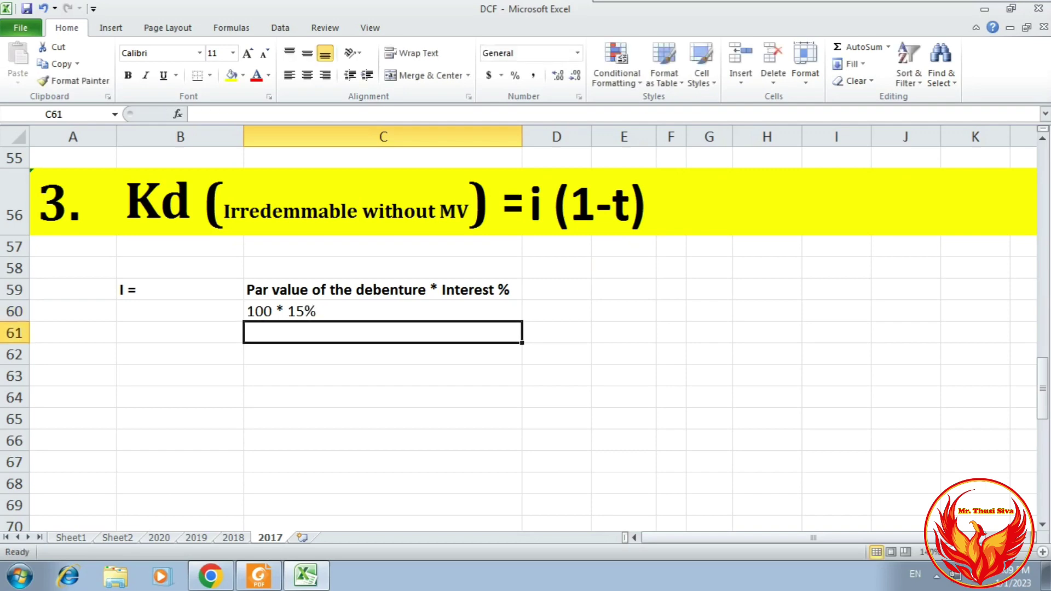
Calculate the debenture interest in C61 with the formula =100*15% and left-align the cell.
type("=")
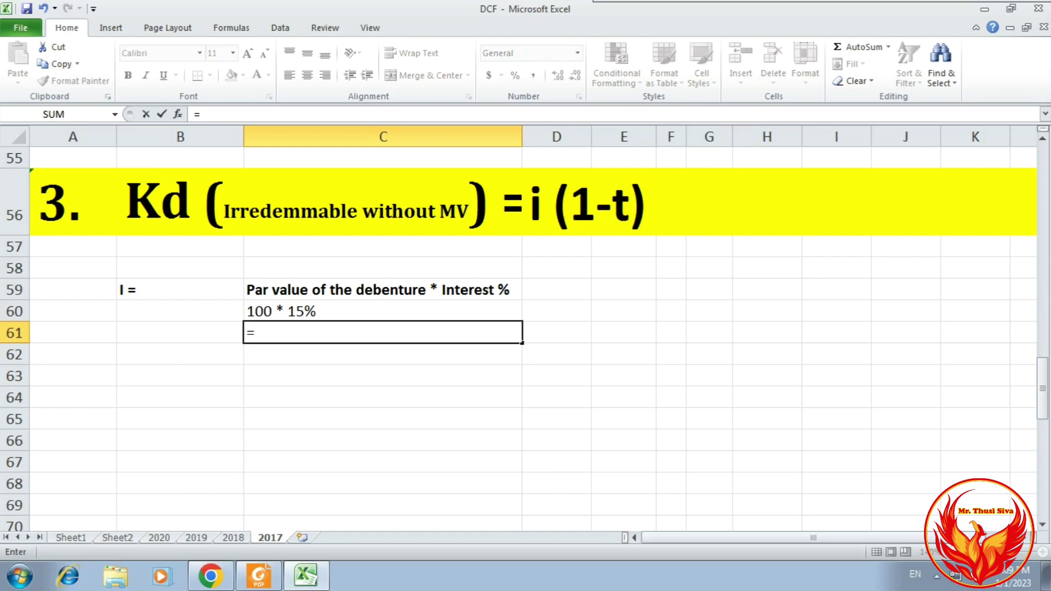
type("100*15%")
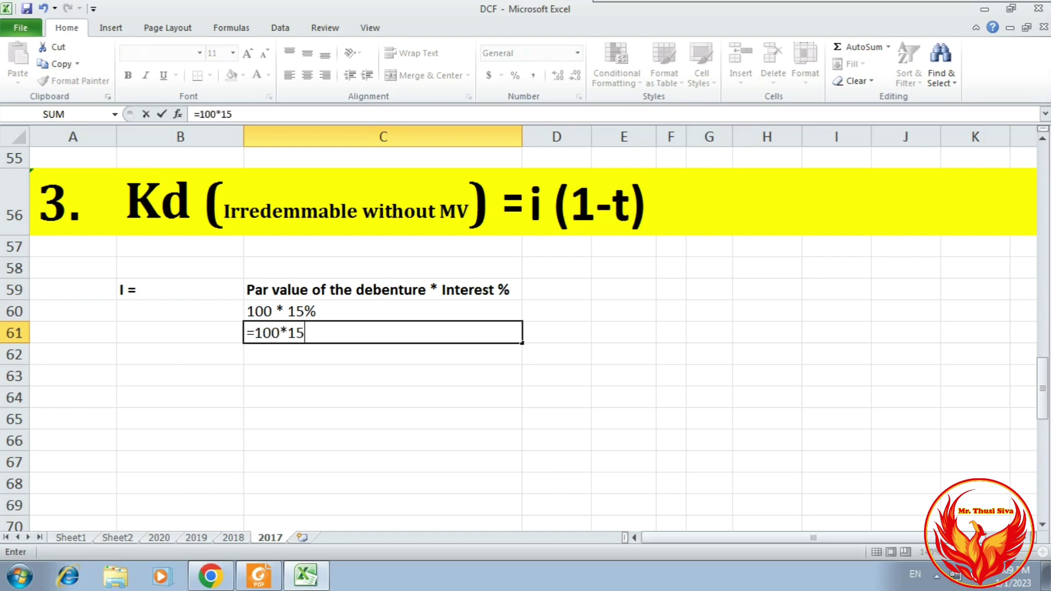
key("Return")
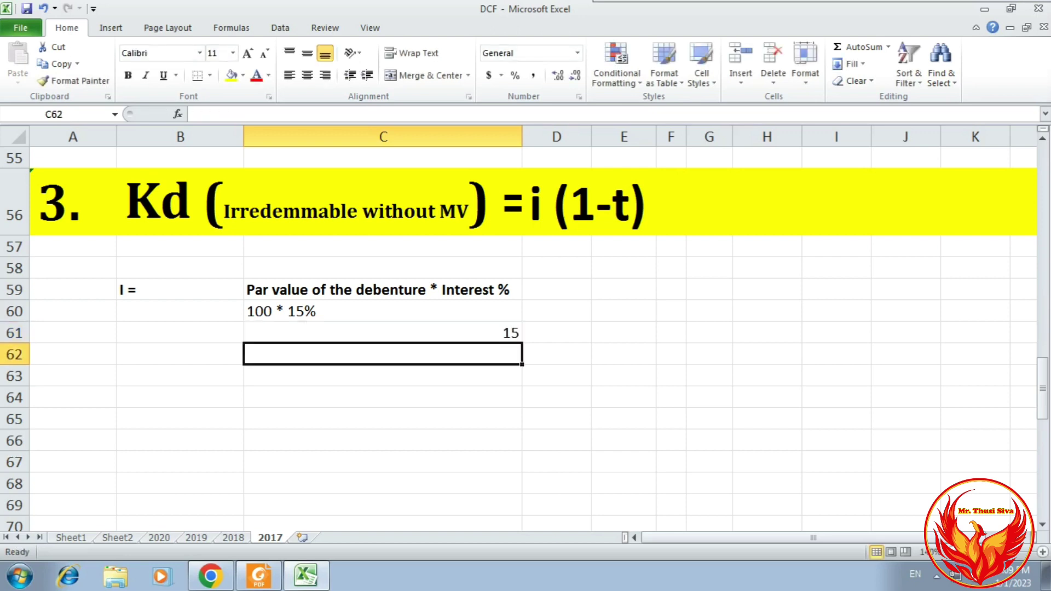
left_click(383, 332)
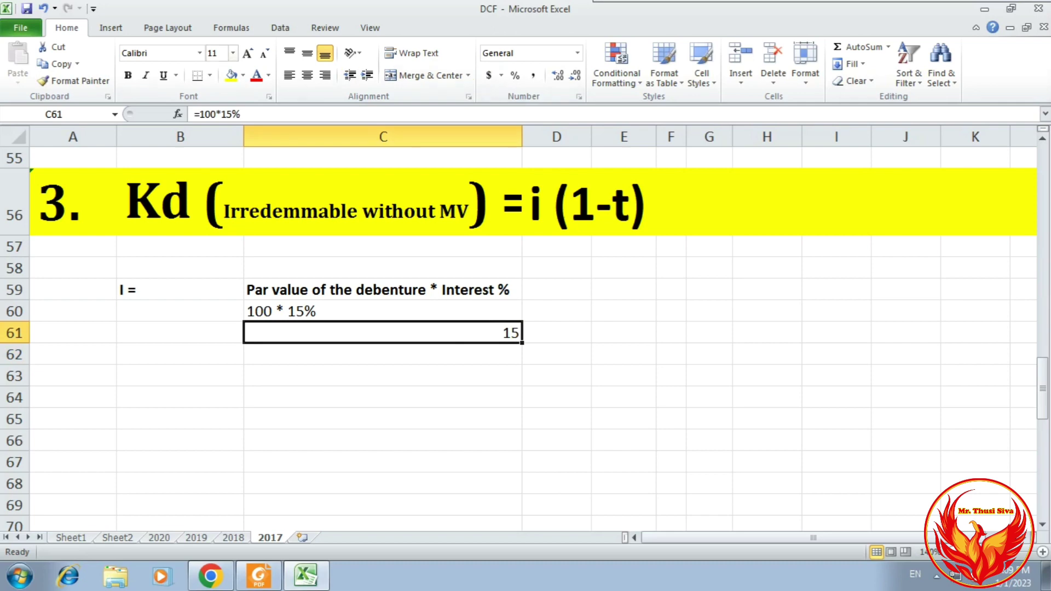
left_click(289, 75)
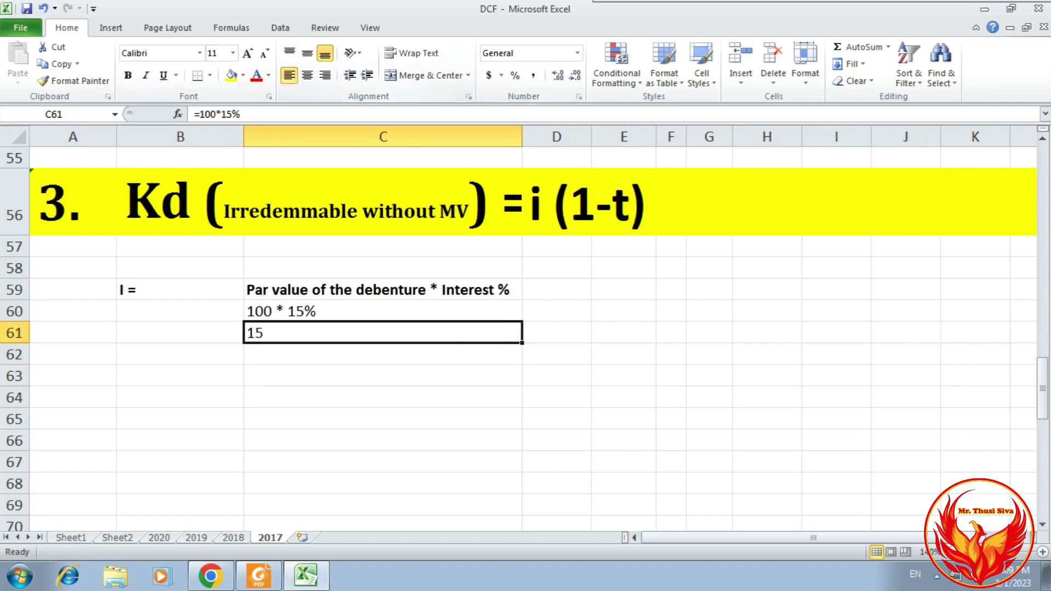
left_click(382, 419)
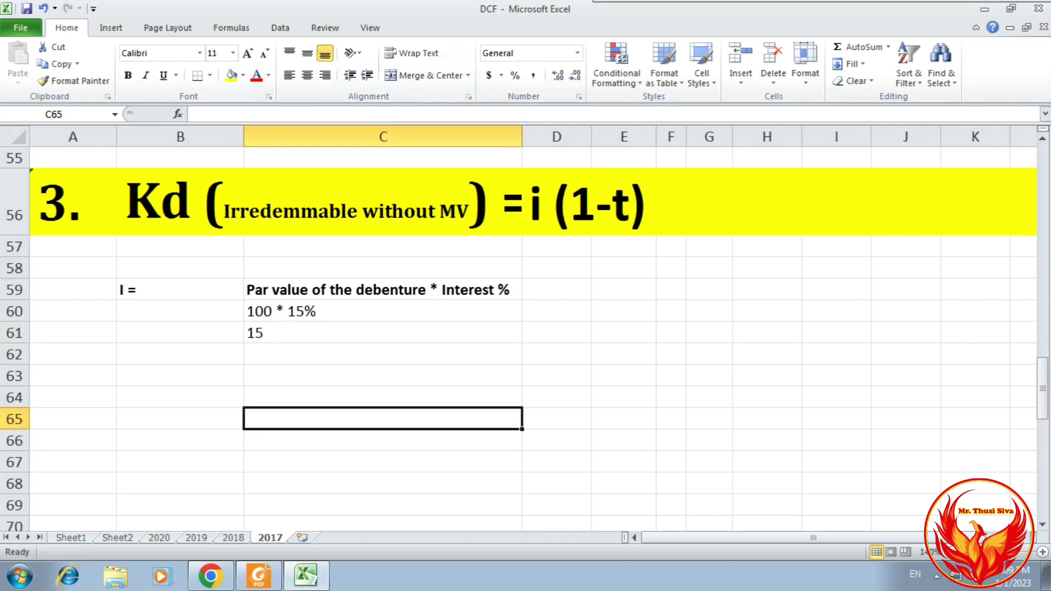
left_click(179, 375)
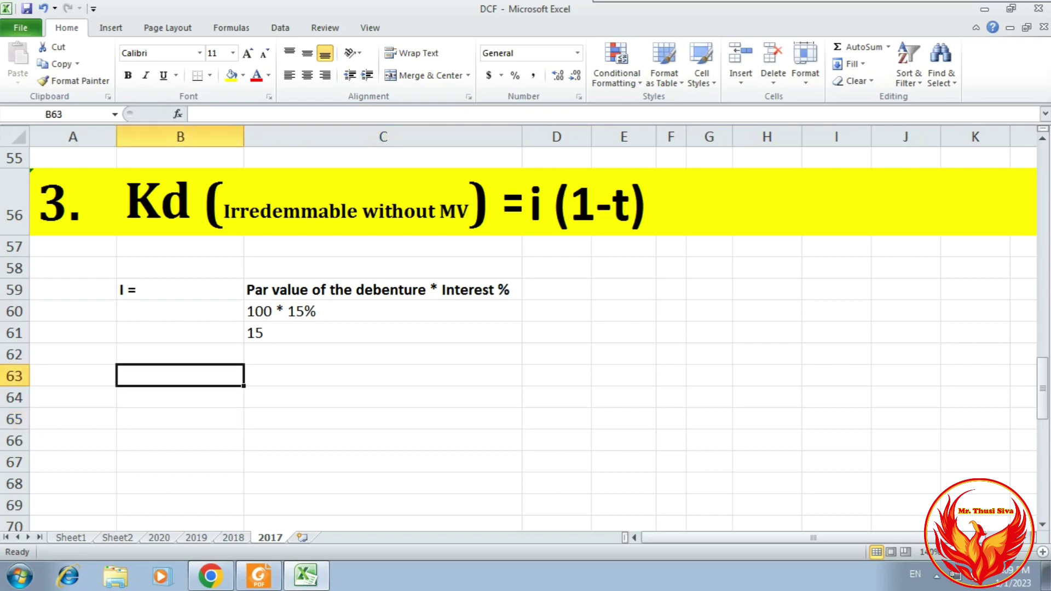
In the Kd section, label B63 "t =" and make the label bold.
type("t =")
key("Return")
key("Return")
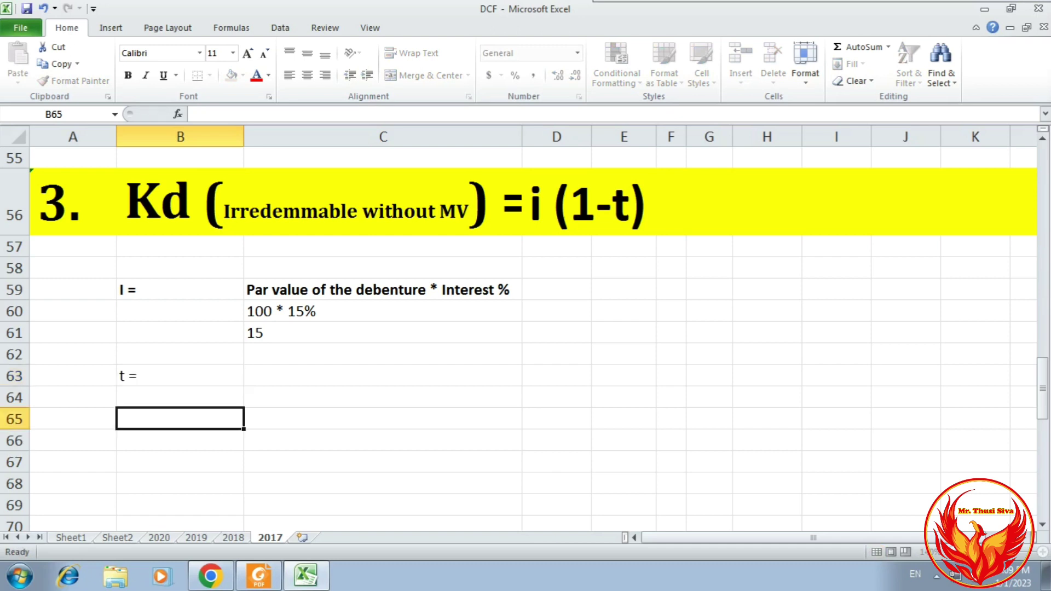
left_click(180, 376)
key("ctrl+b")
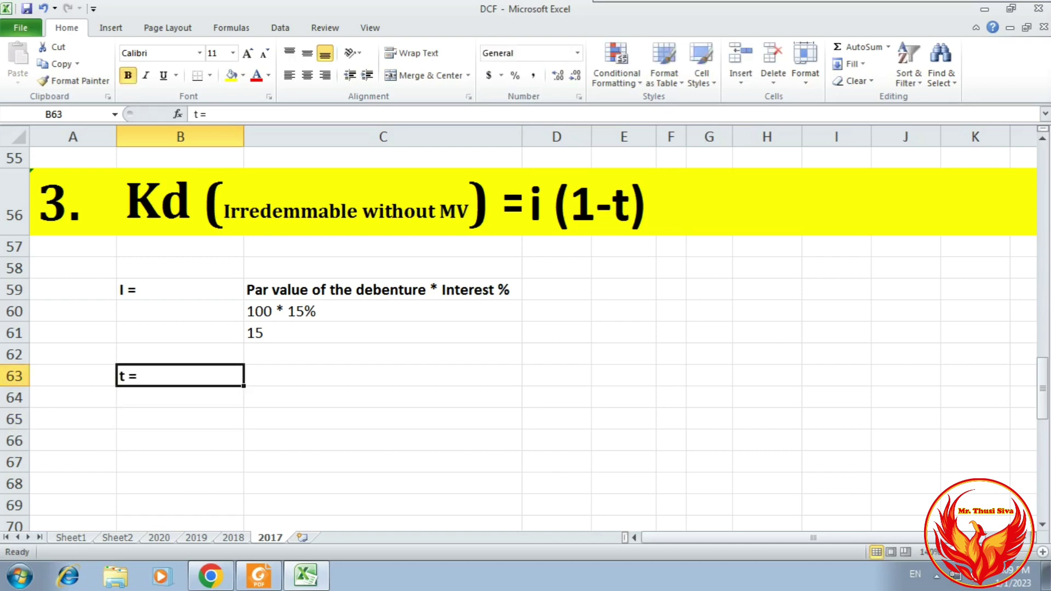
Enter the tax rate of 28% in C63 and left-align the cell.
left_click(382, 376)
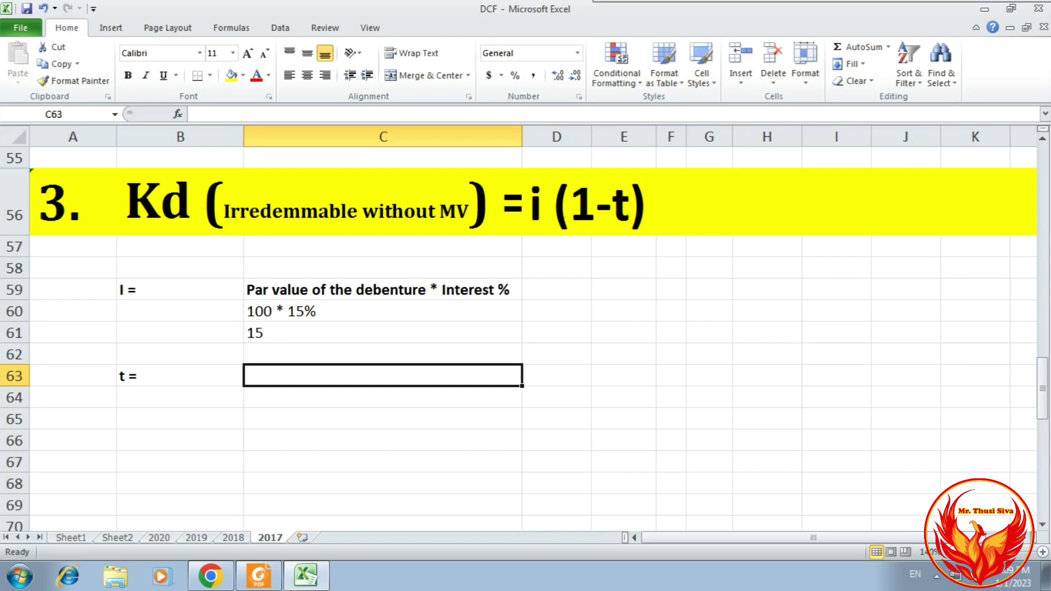
type("28")
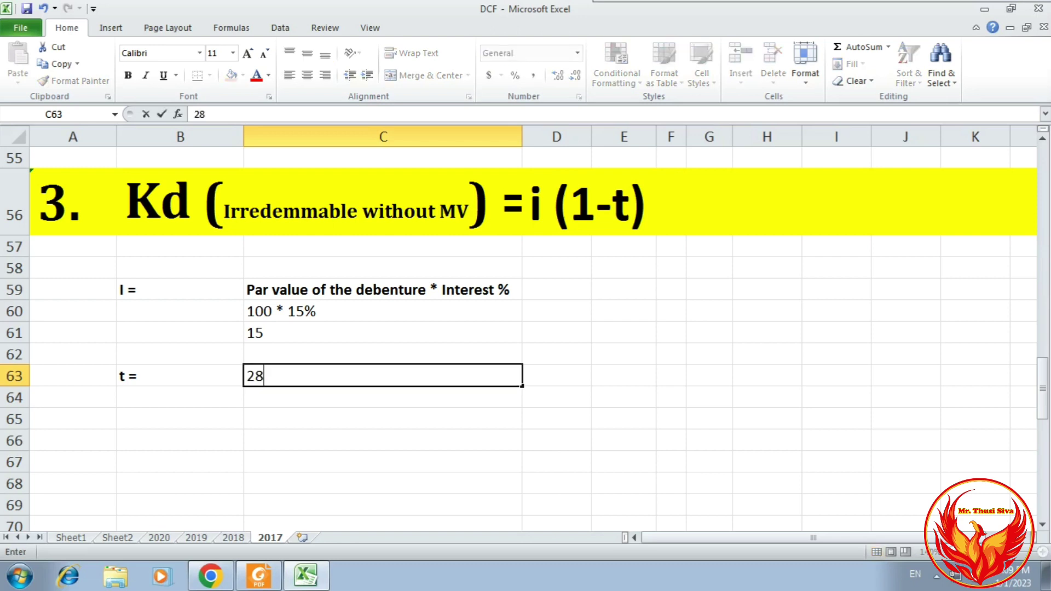
type("%")
key("Return")
key("Return")
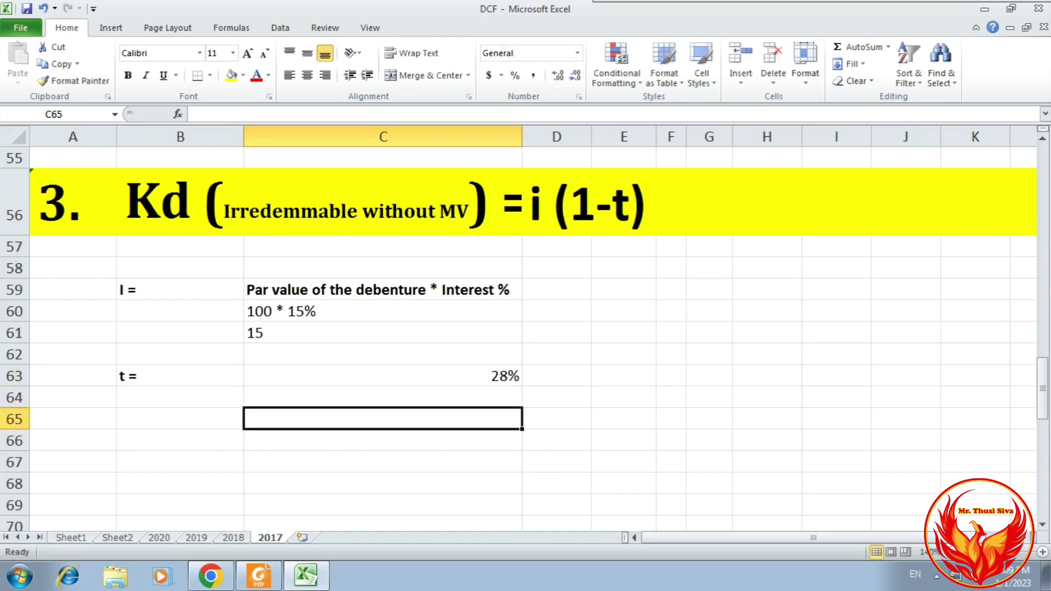
left_click(382, 375)
left_click(289, 75)
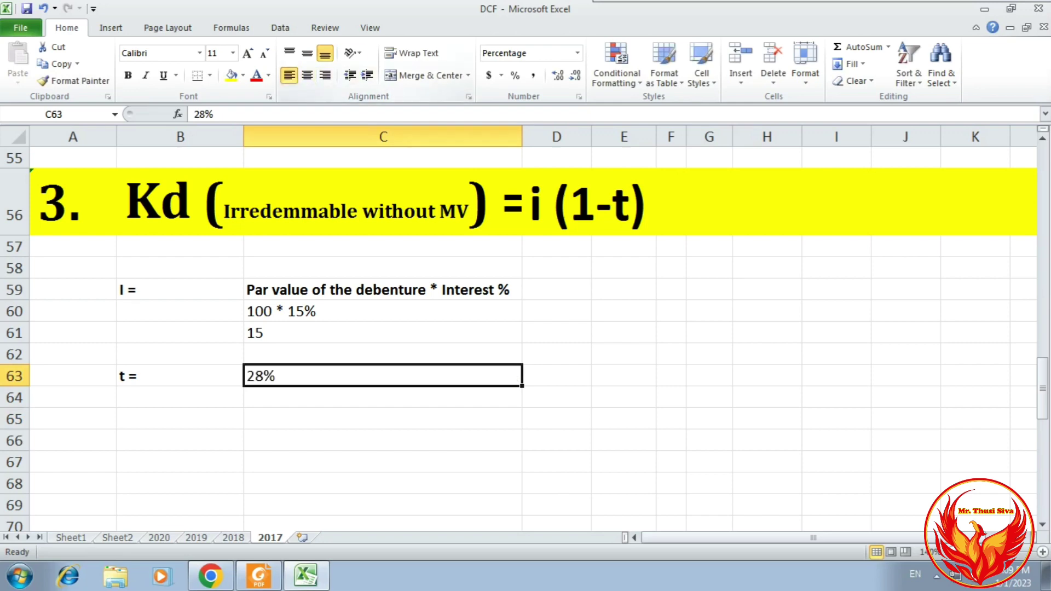
Enter the cost of debt working 15 * (1-28%) as text in C65.
left_click(180, 461)
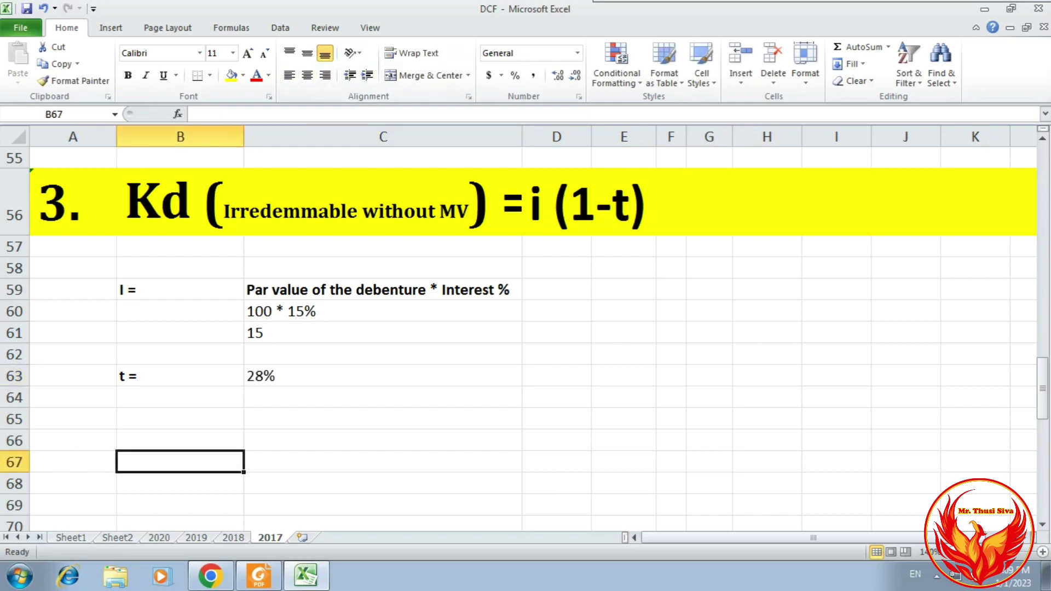
left_click(180, 419)
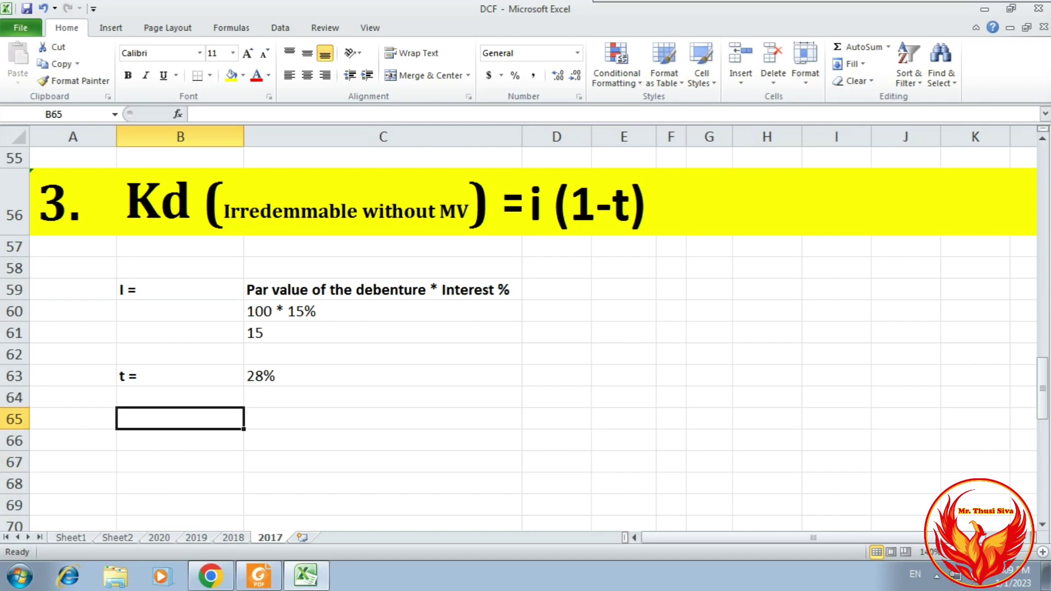
left_click(382, 418)
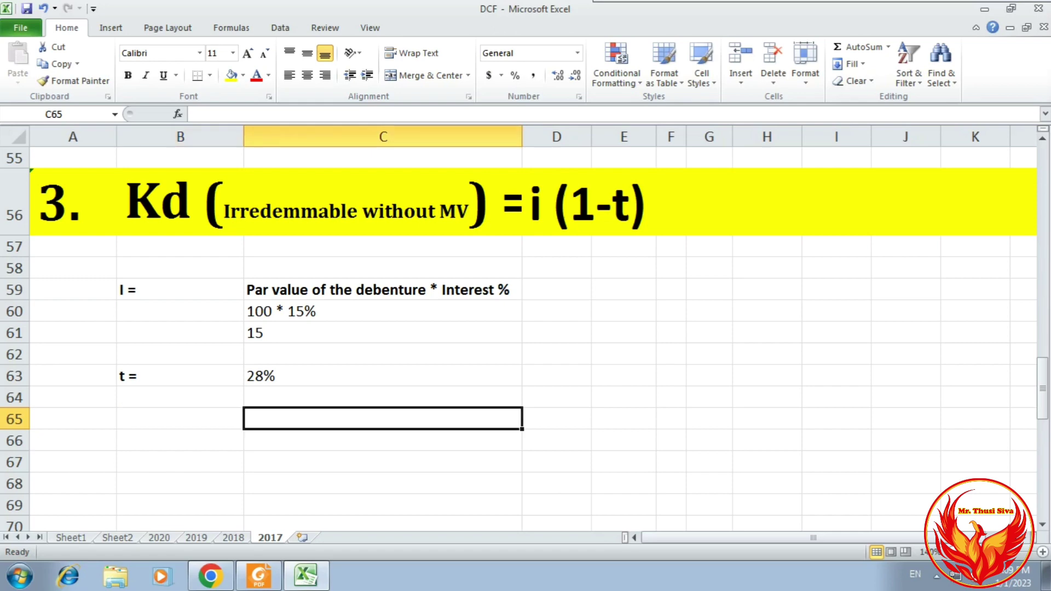
type("15")
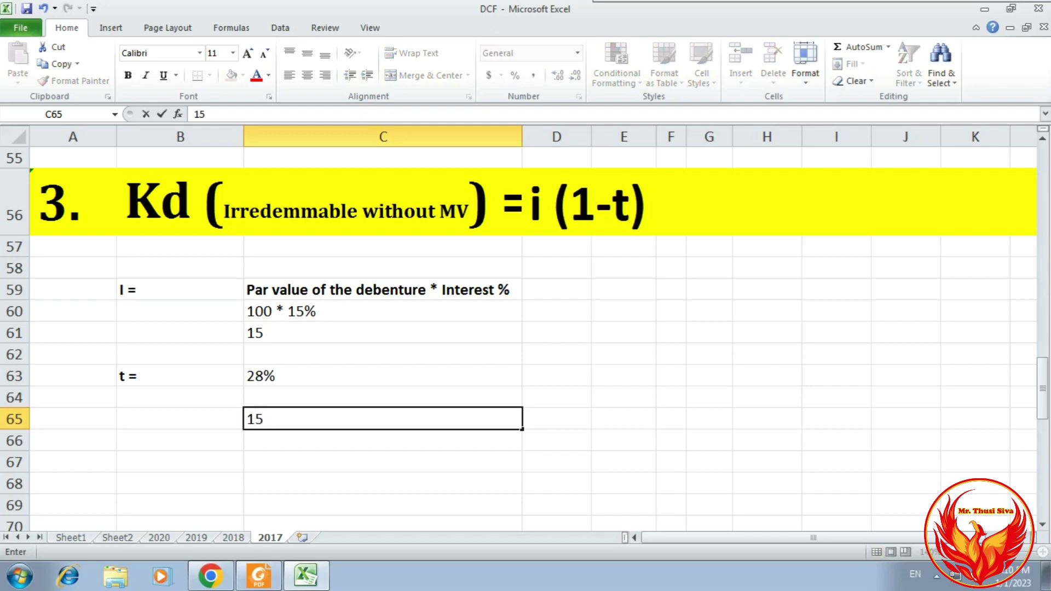
type(" * (1-28%)")
key("Return")
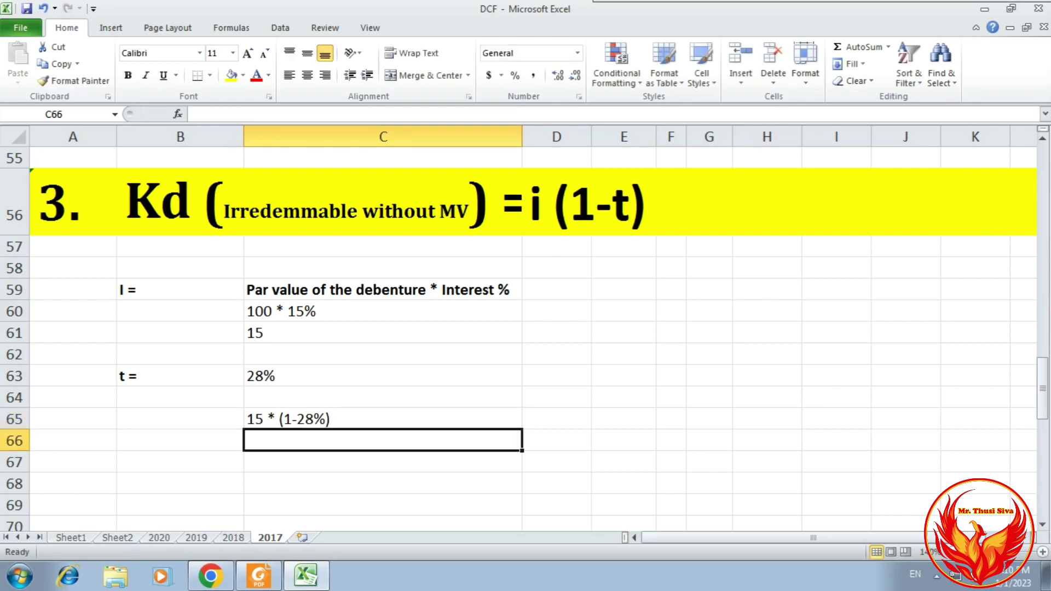
Calculate the cost of debt in C66 with the formula =15*(1-28%).
type("=15")
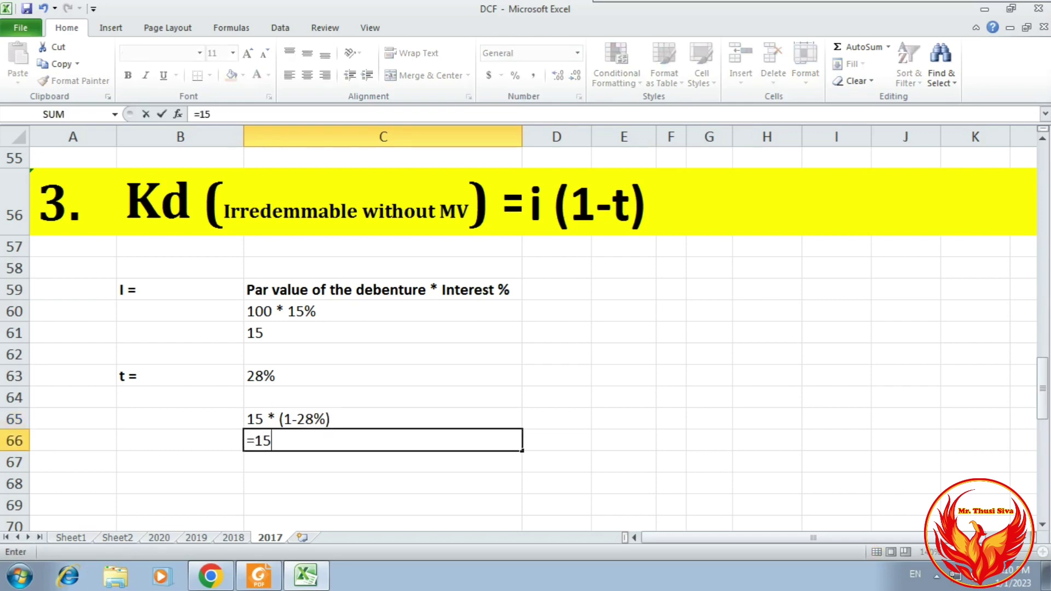
type("*(1-28%)")
key("Return")
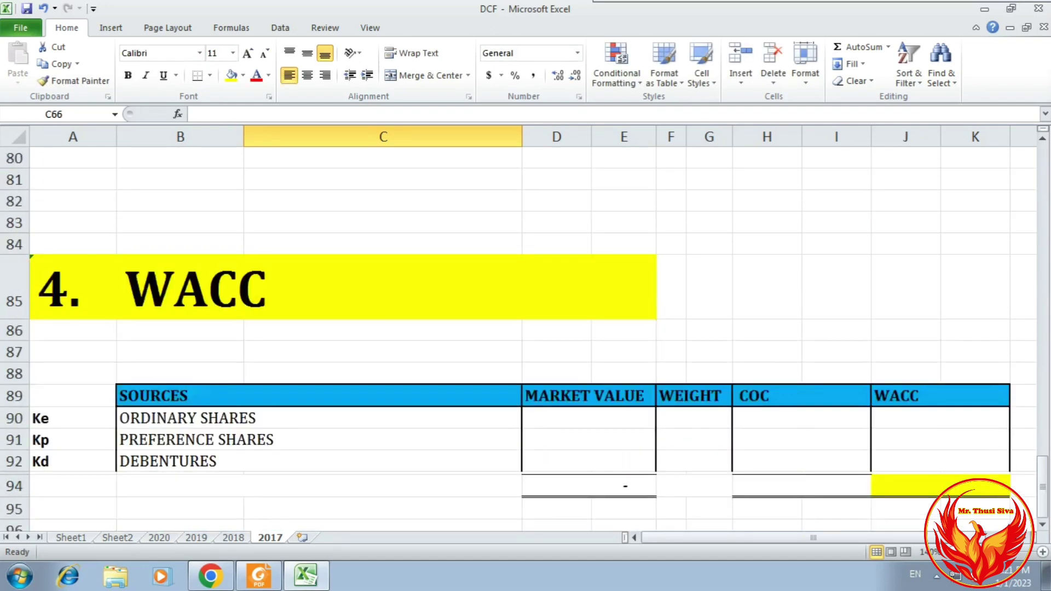
In the WACC table, calculate the ordinary shares' market value in D90 as =1000000*750, checking the share count and price in the Foxit PDF.
scroll(518, 329, "down", 2)
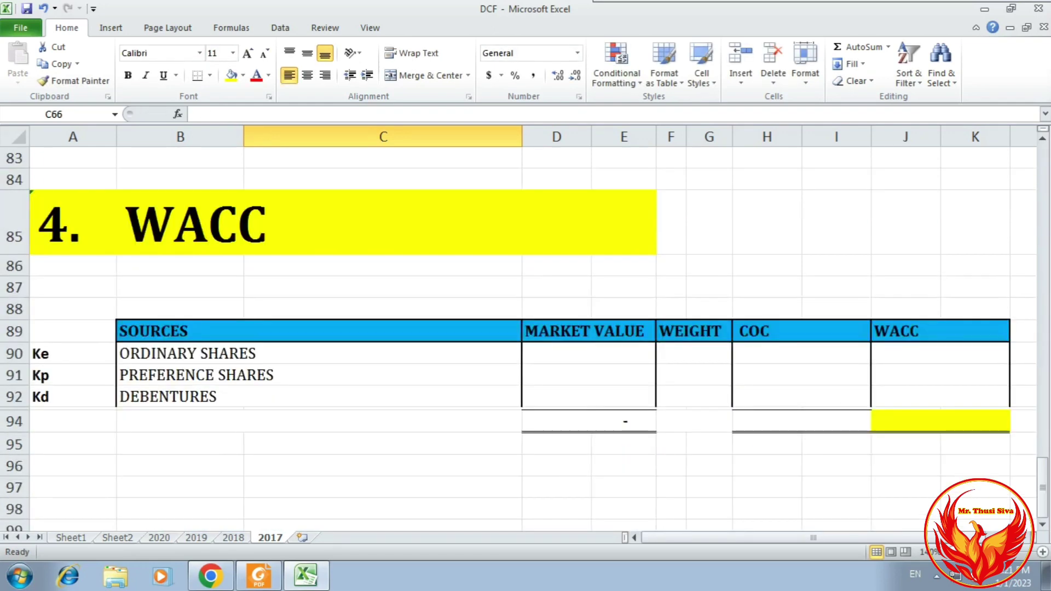
scroll(518, 329, "up", 1)
left_click(383, 465)
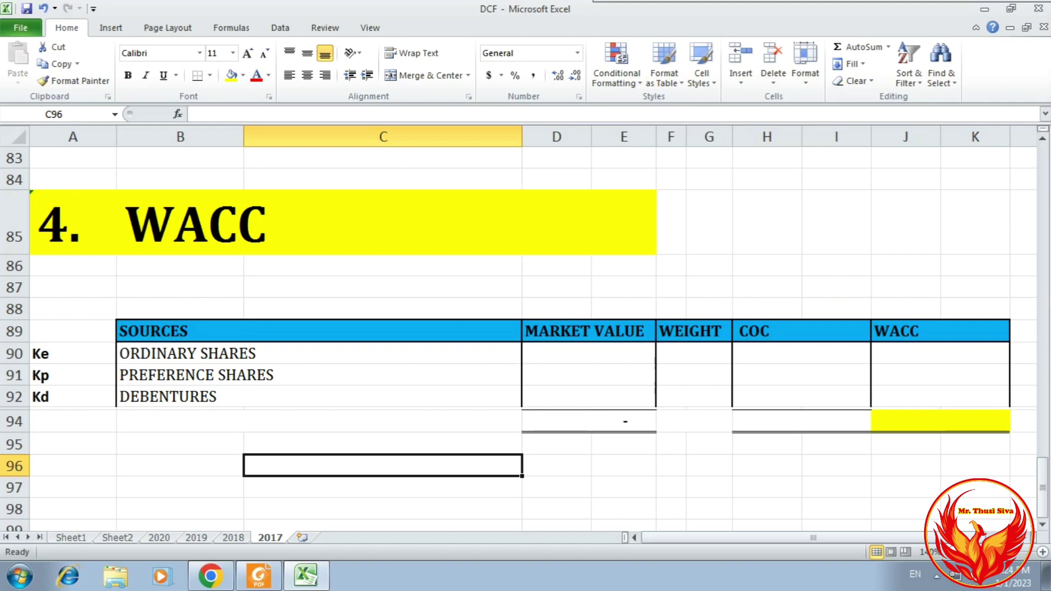
left_click(588, 353)
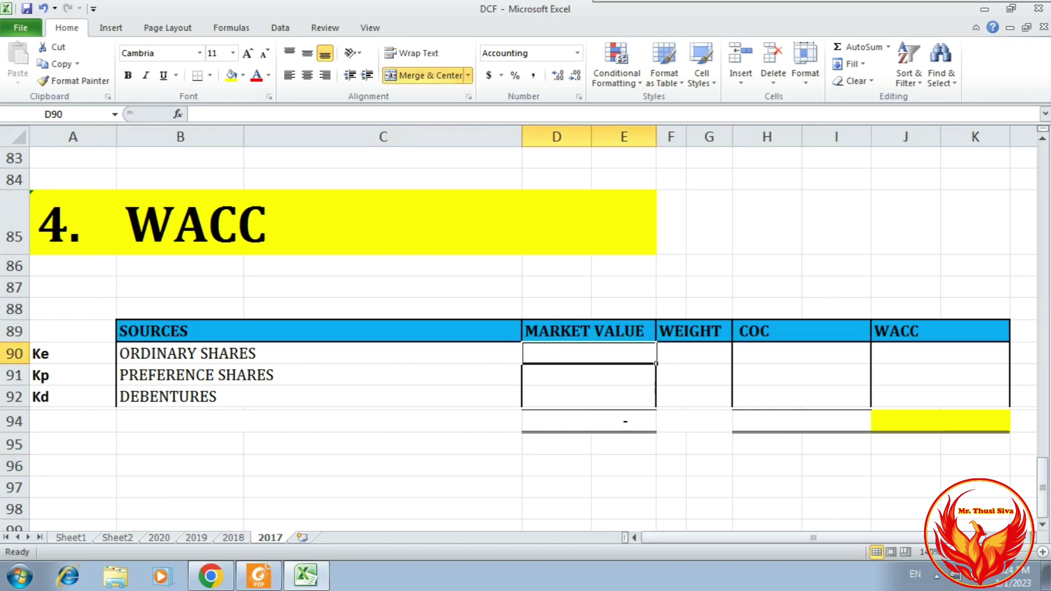
type("=")
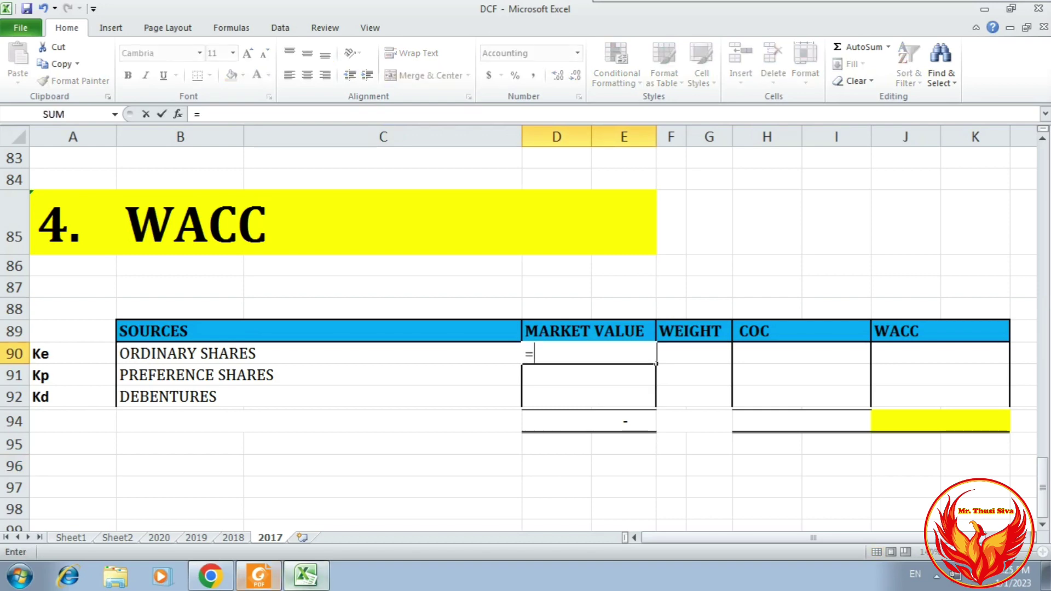
left_click(258, 576)
scroll(539, 334, "up", 3)
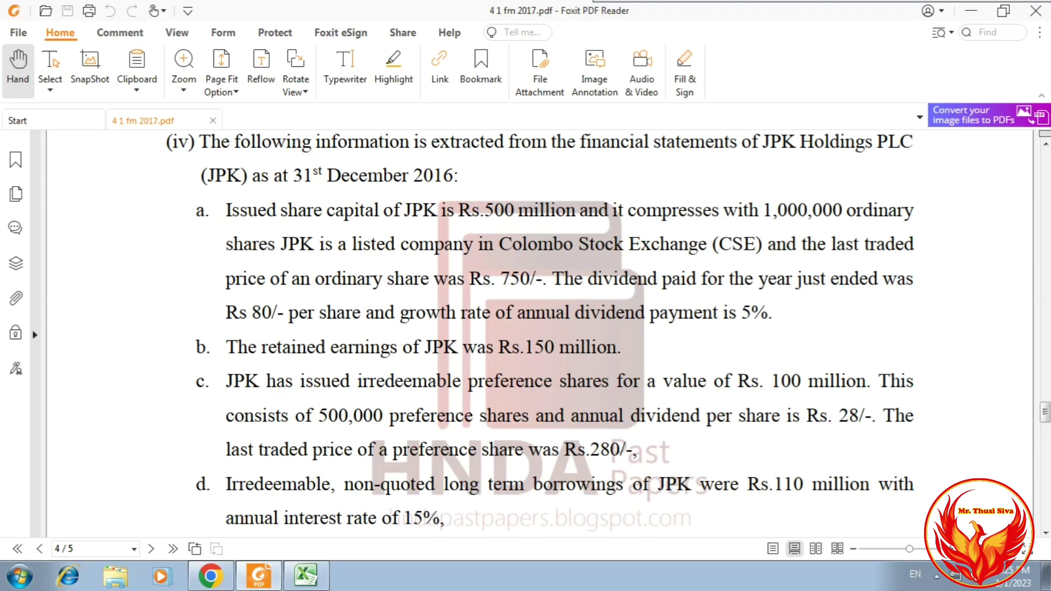
left_click(309, 577)
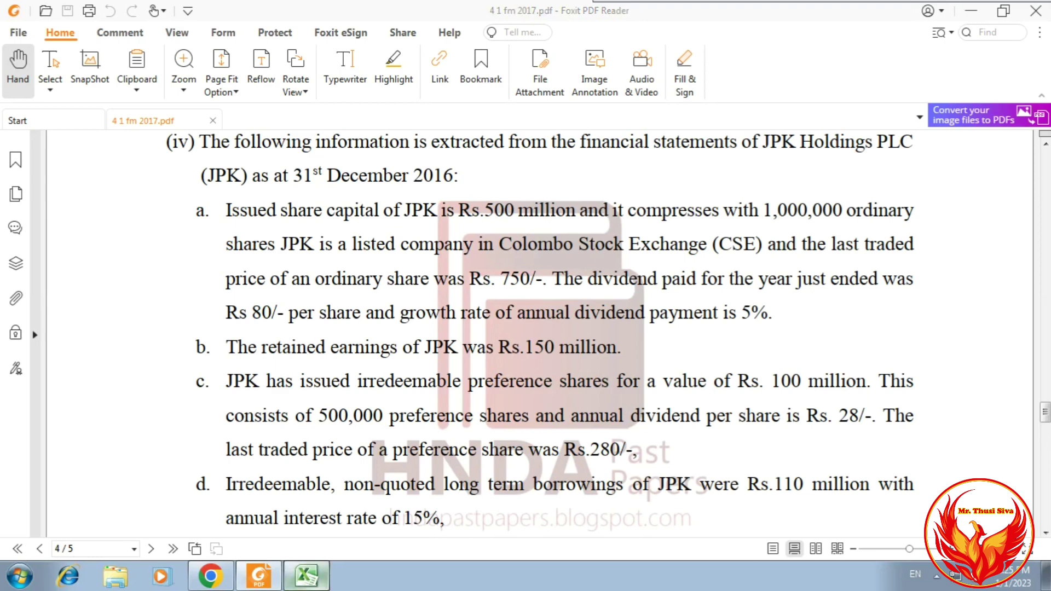
type("1")
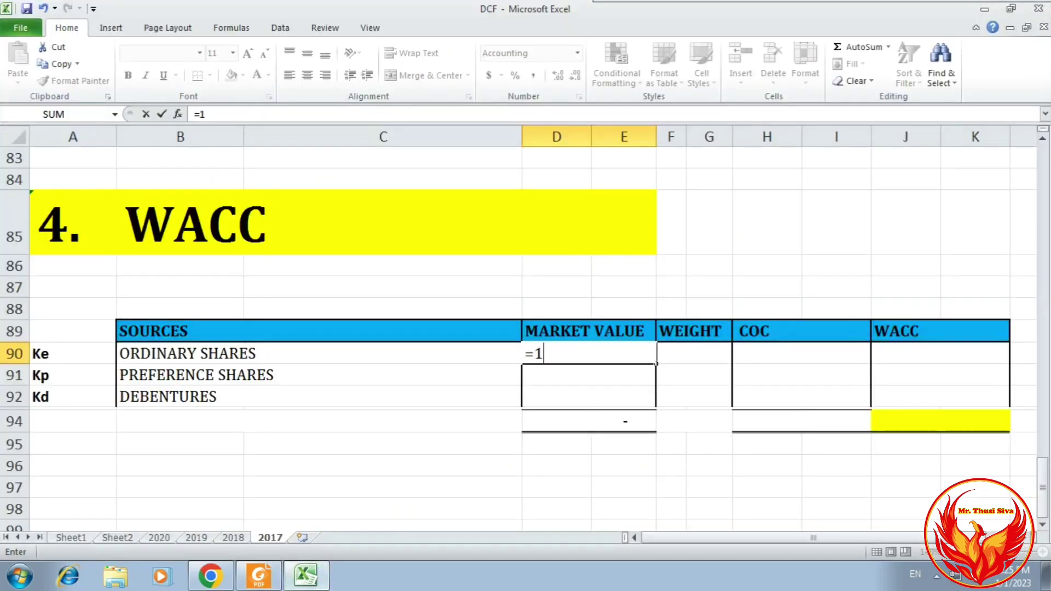
type("000000*75")
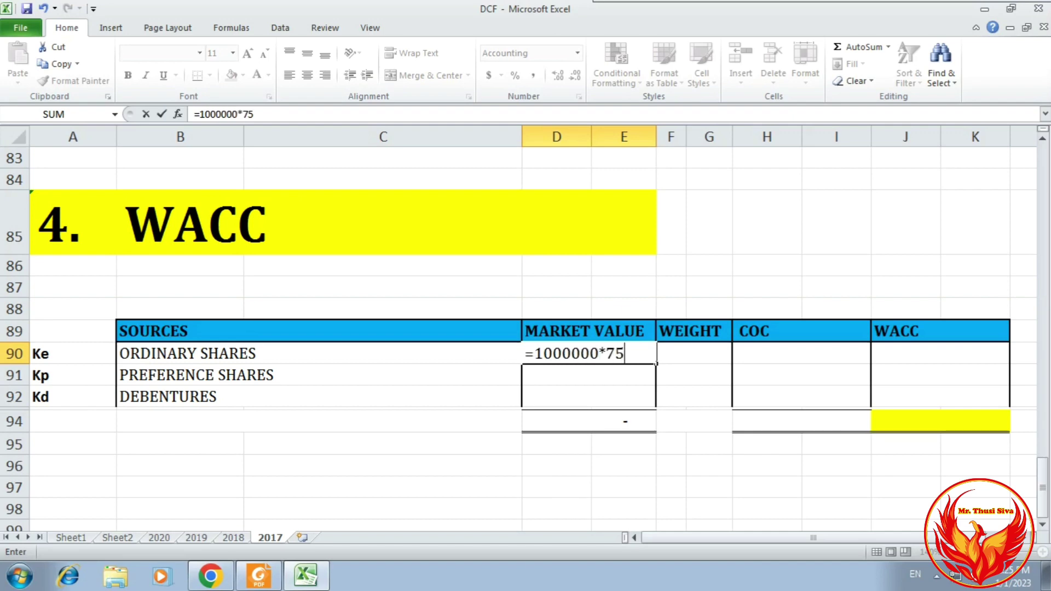
key("Return")
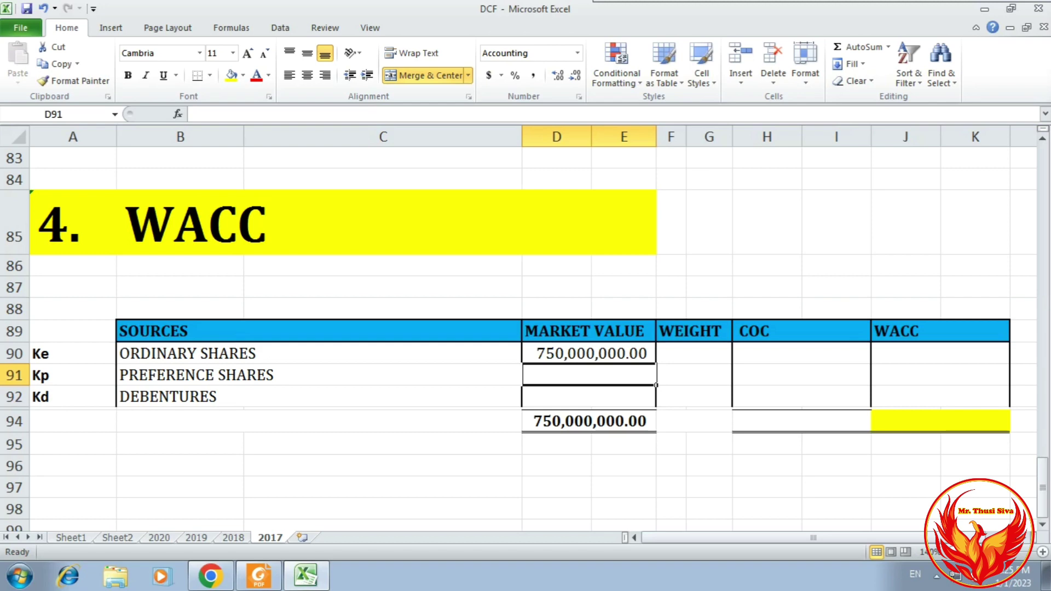
Calculate the preference shares' market value in D91 as =500000*280, checking the share count and last traded price in the Foxit PDF.
type("=")
left_click(259, 576)
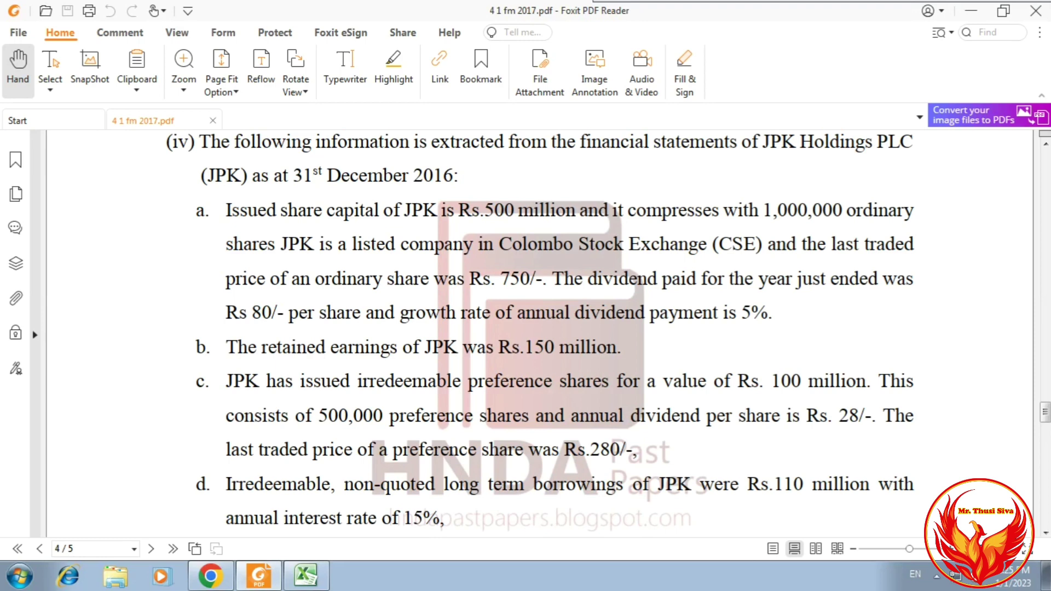
key("alt+Tab")
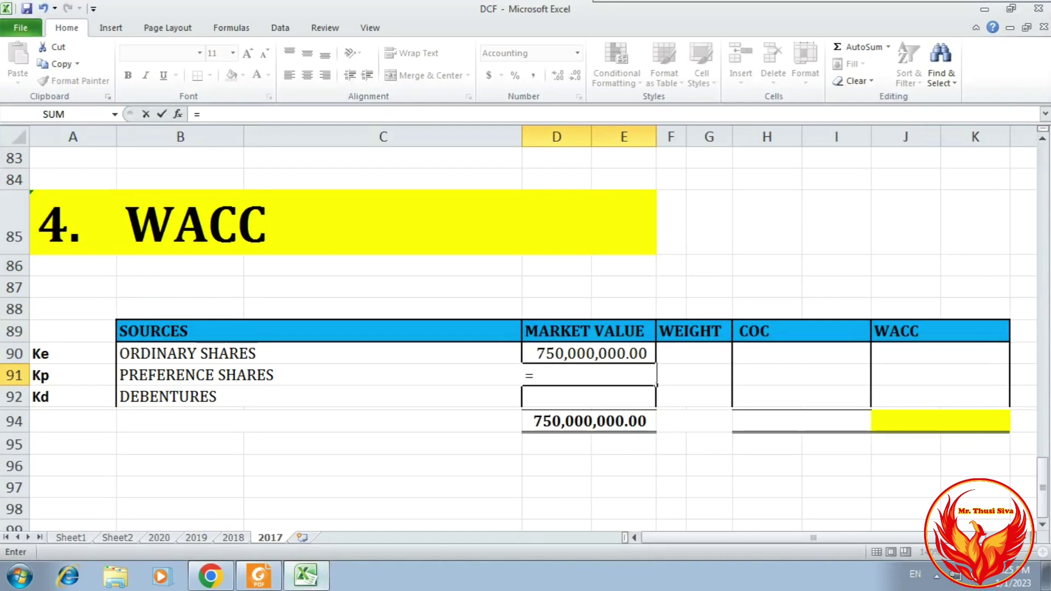
type("500000")
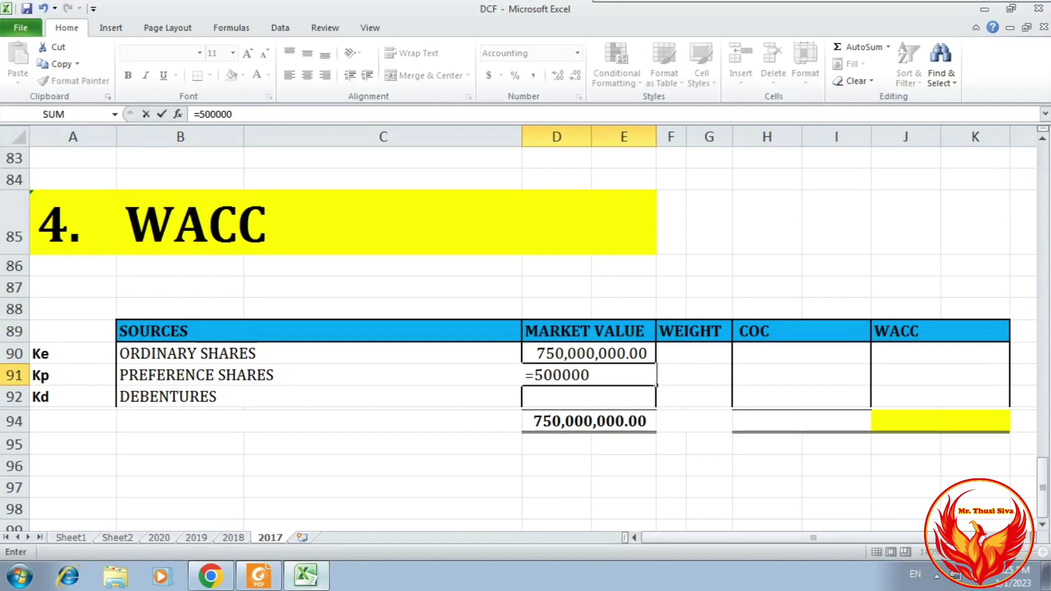
type("*280")
key("Return")
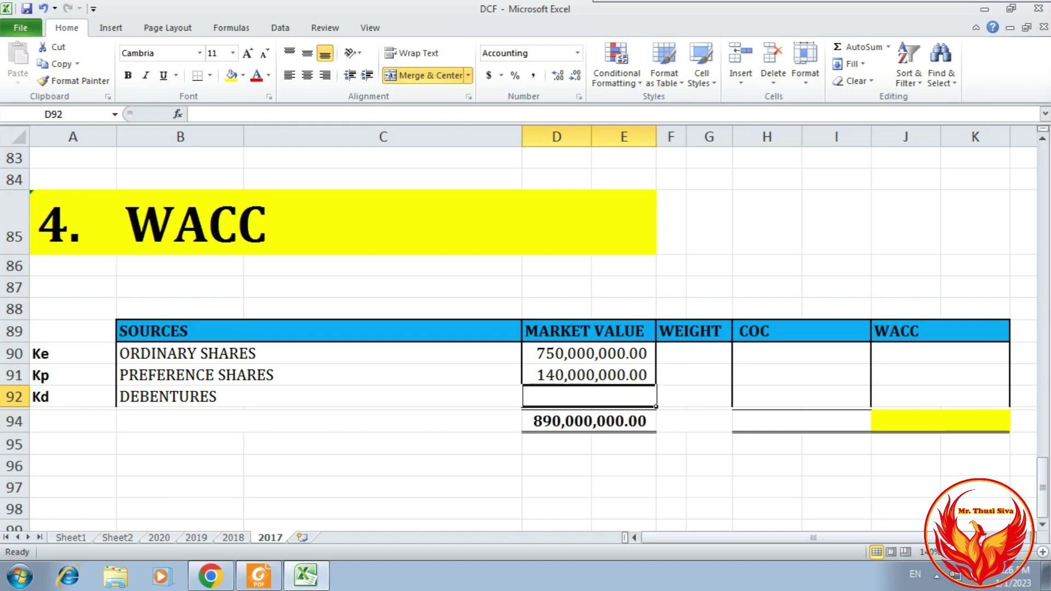
Check the long-term borrowings in the Foxit PDF and enter =11000000 as the debentures' market value in D92.
type("=")
left_click(259, 575)
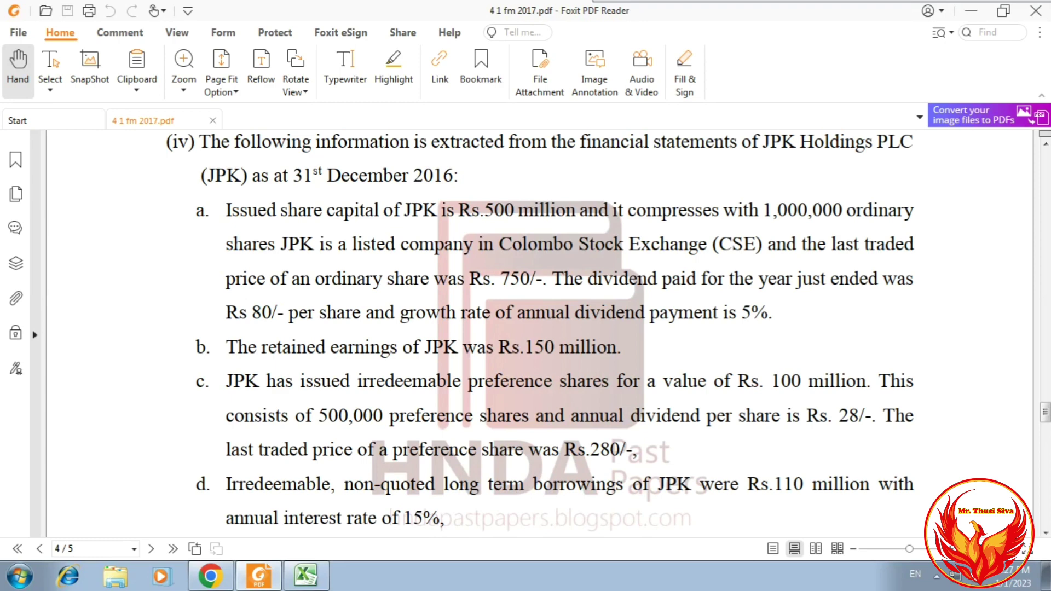
left_click(306, 575)
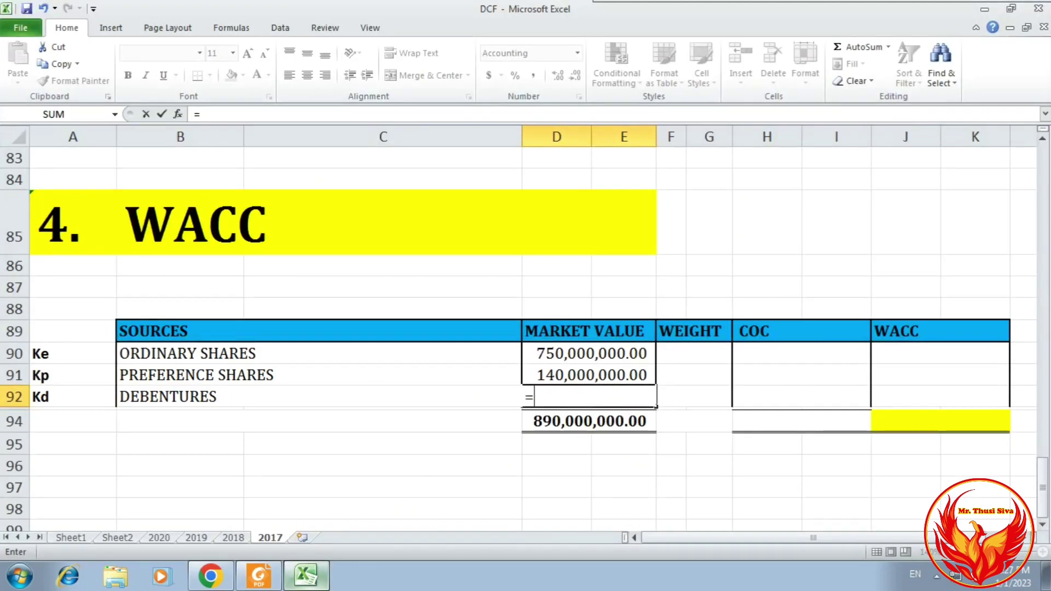
left_click(306, 575)
scroll(569, 328, "down", 1)
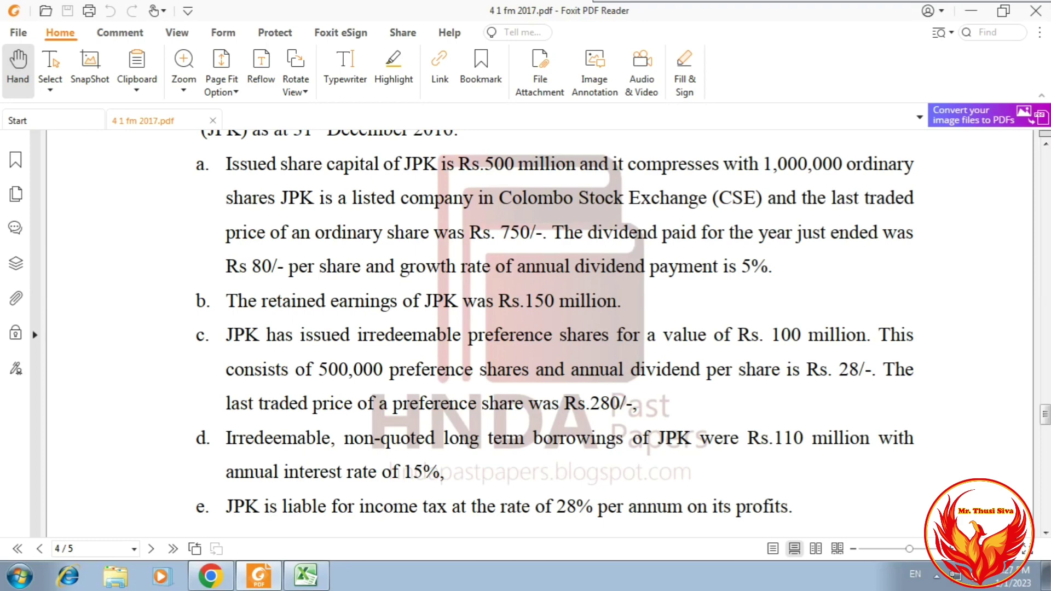
left_click(306, 575)
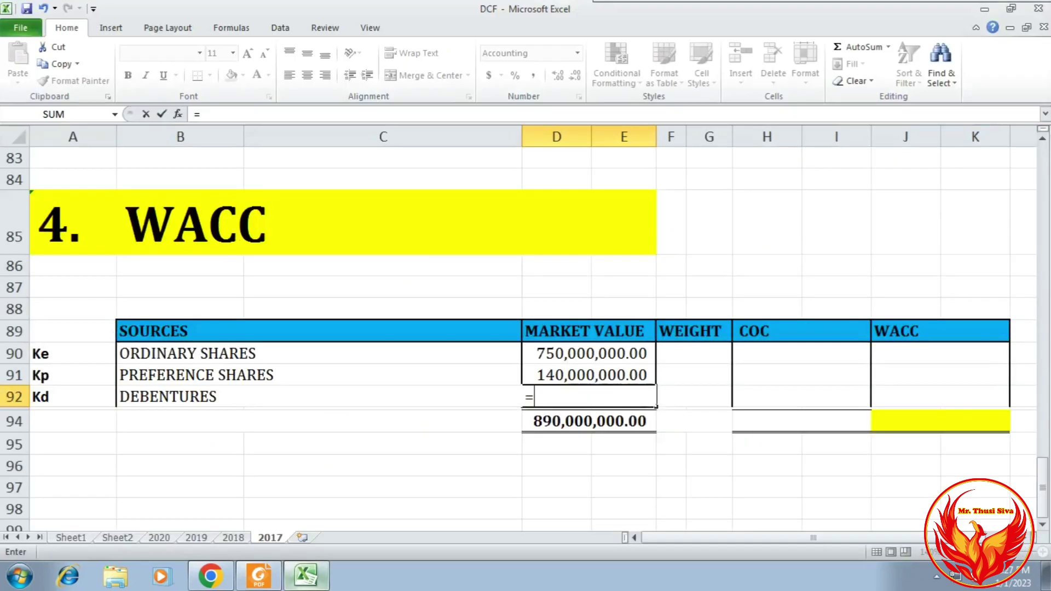
type("1")
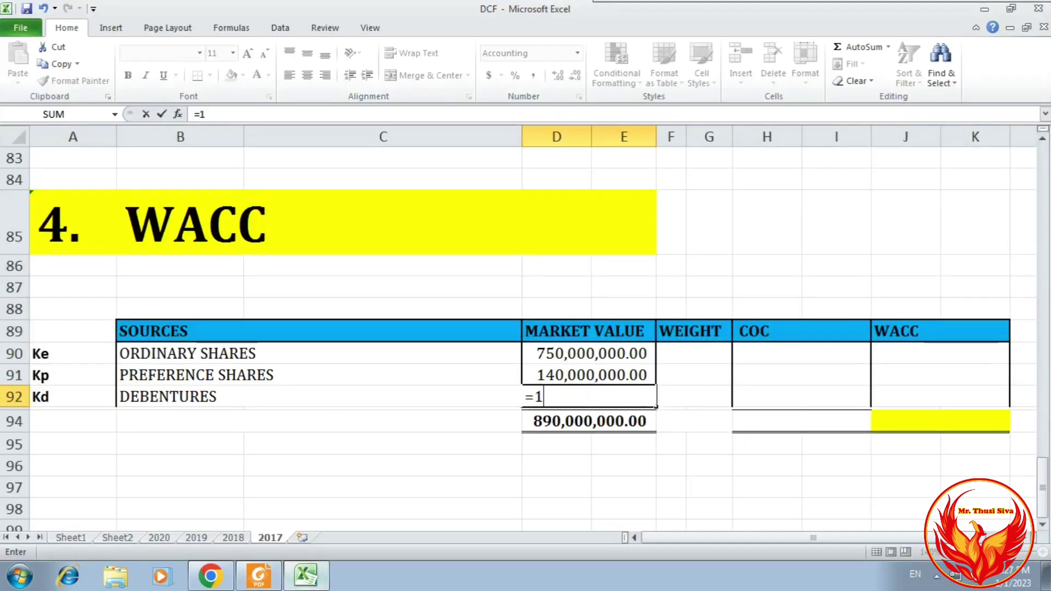
type("1,000")
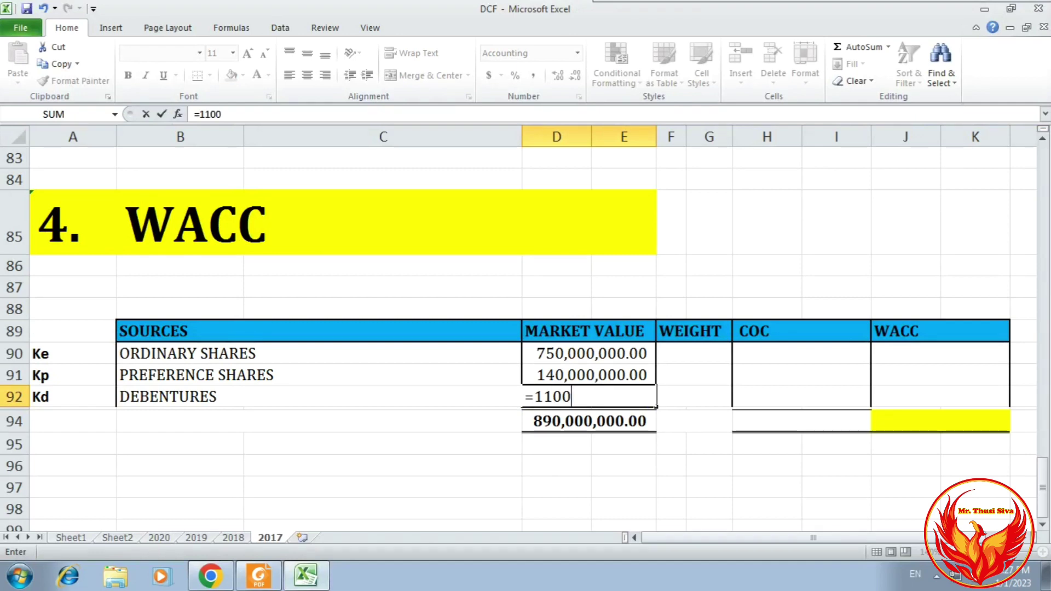
type(",000000")
key("Return")
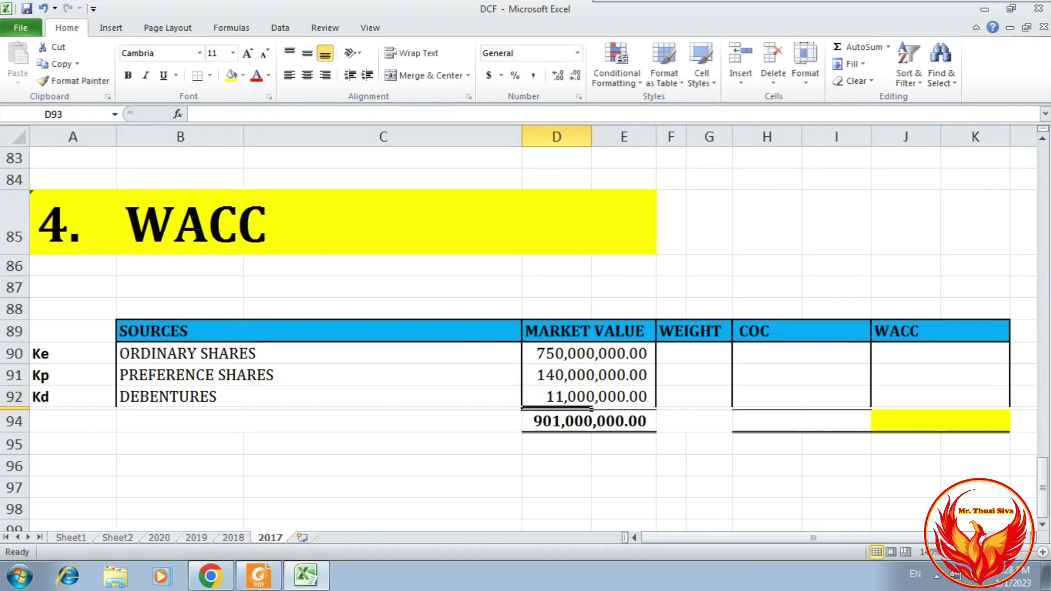
Correct the debentures' market value in D92 to =110000000.
double_click(562, 397)
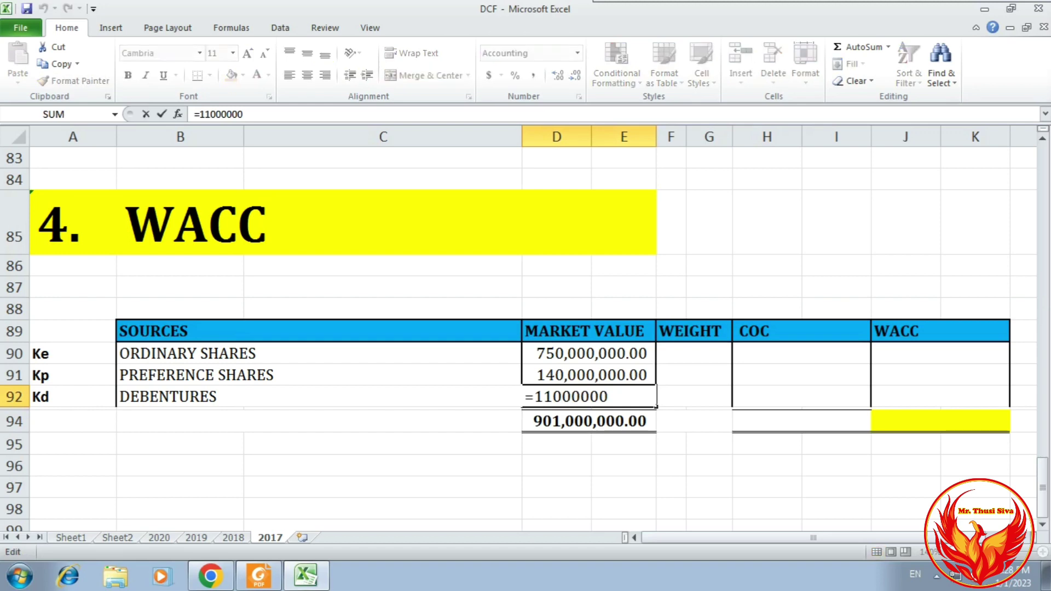
type("0")
key("Return")
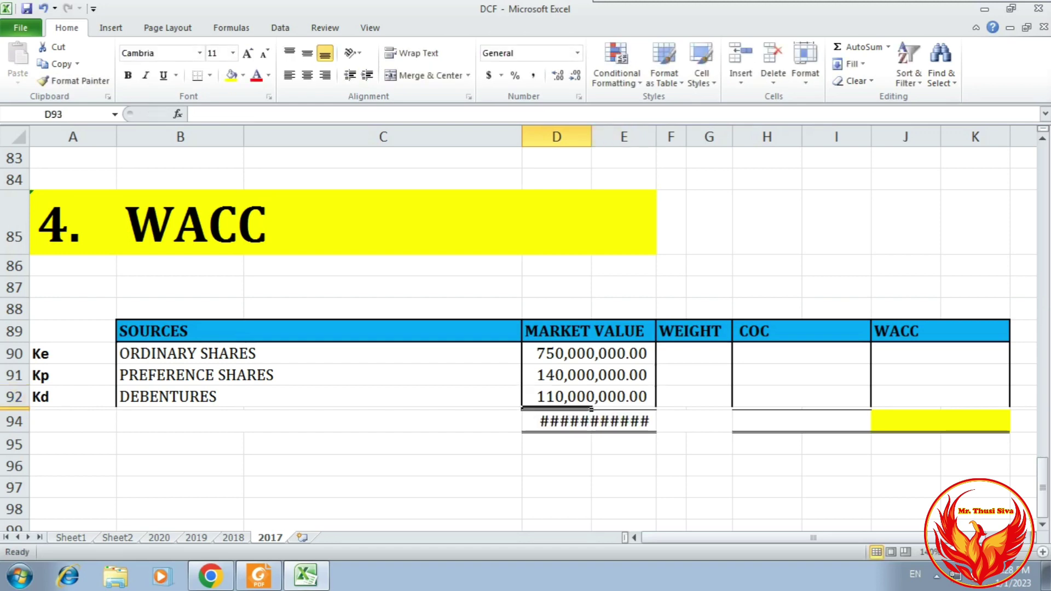
Widen column E slightly so that the total in the market value column fits.
left_click(623, 466)
left_click_drag(656, 137, 670, 137)
left_click(723, 465)
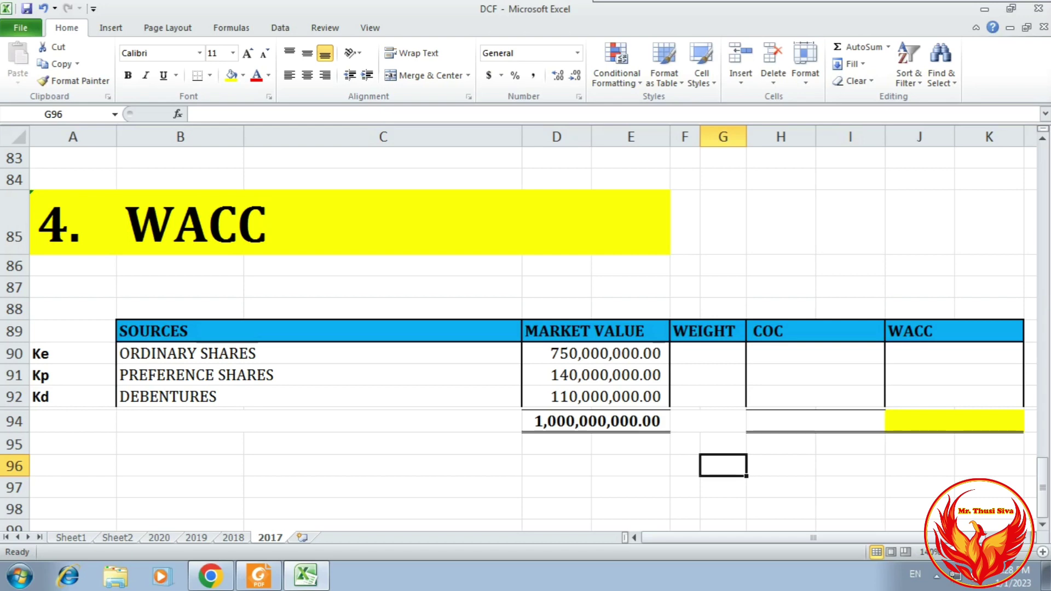
Calculate the ordinary shares' weight in F90 by dividing their market value by the total, =D90/D94.
left_click(707, 353)
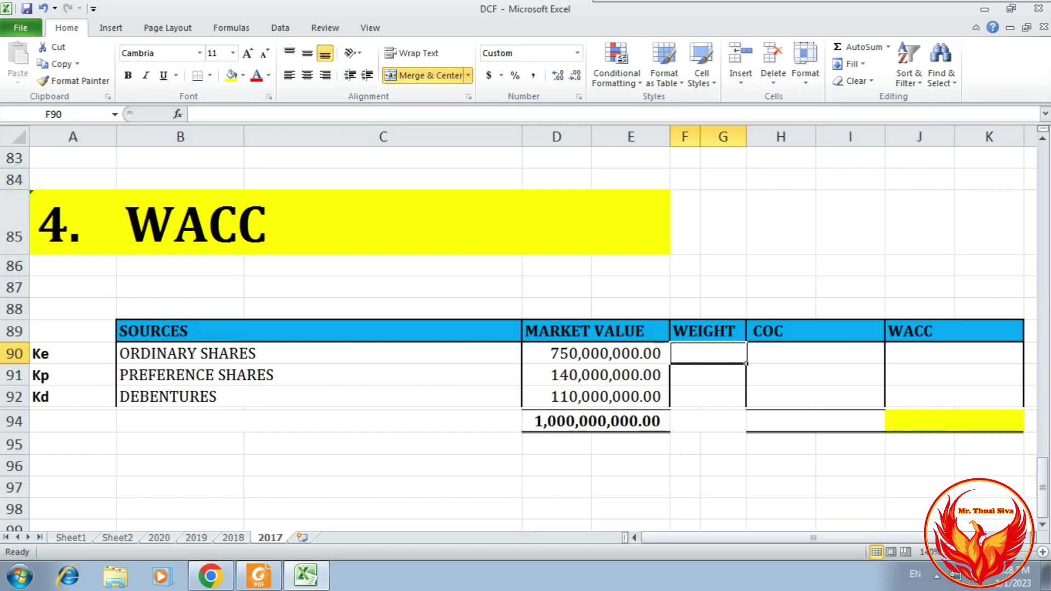
type("=")
key("Left")
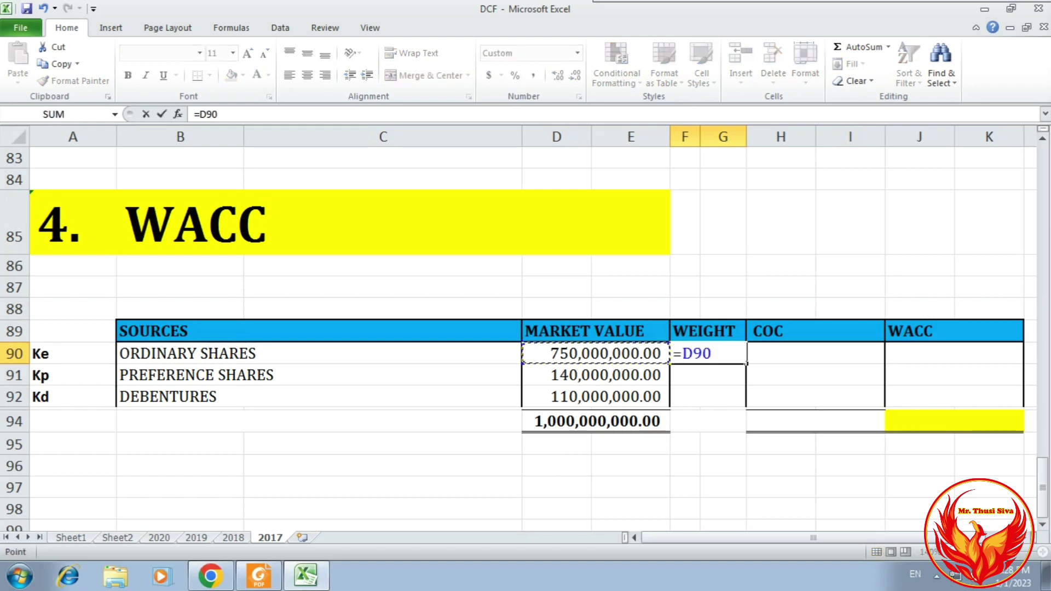
type("/")
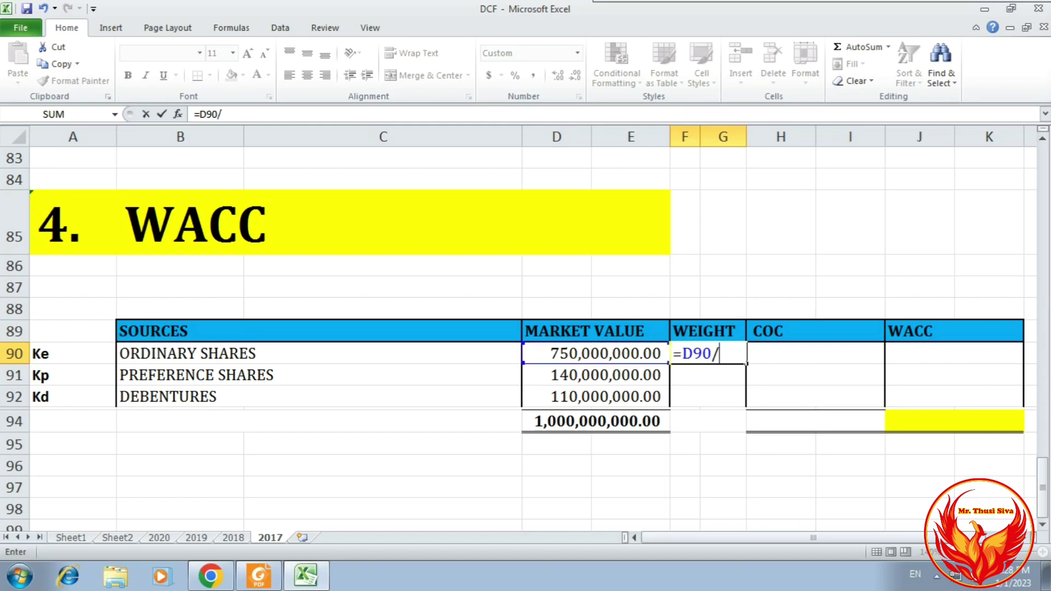
left_click(595, 421)
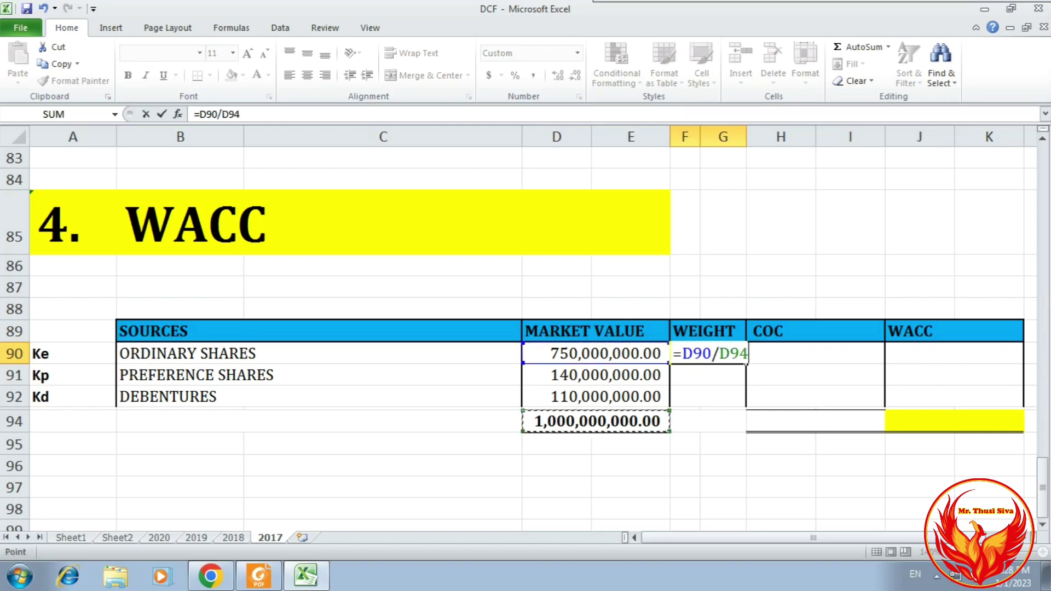
key("Return")
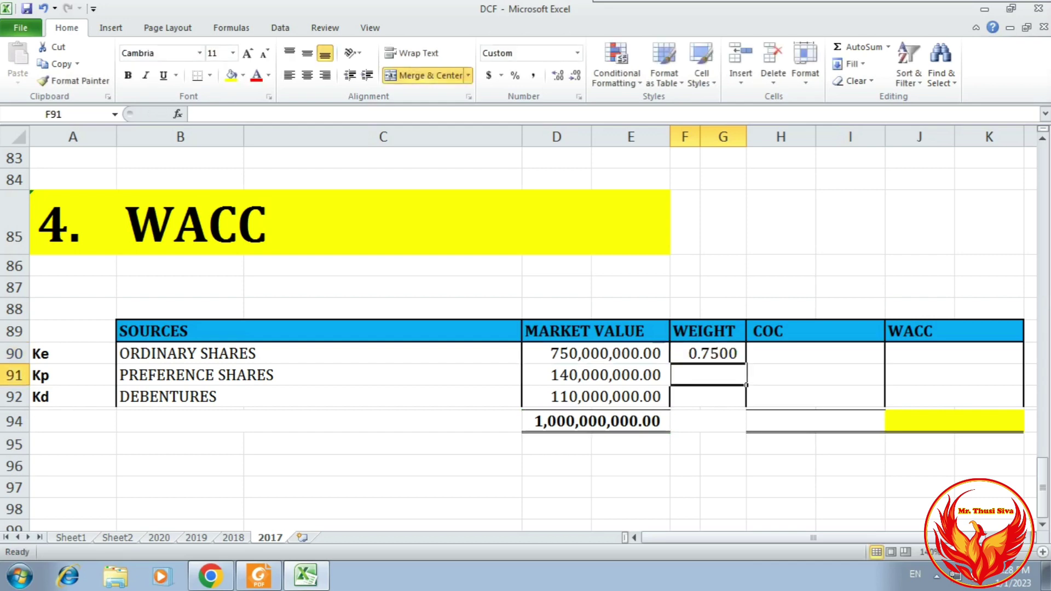
Calculate the preference shares' weight in F91 as =D91/D94.
type("=")
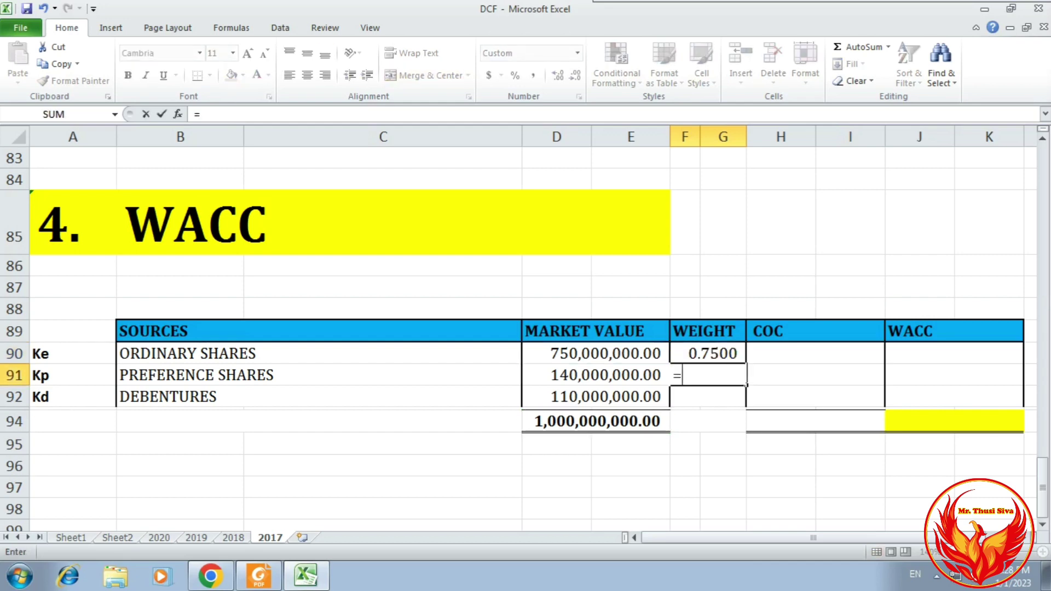
key("Left")
type("/")
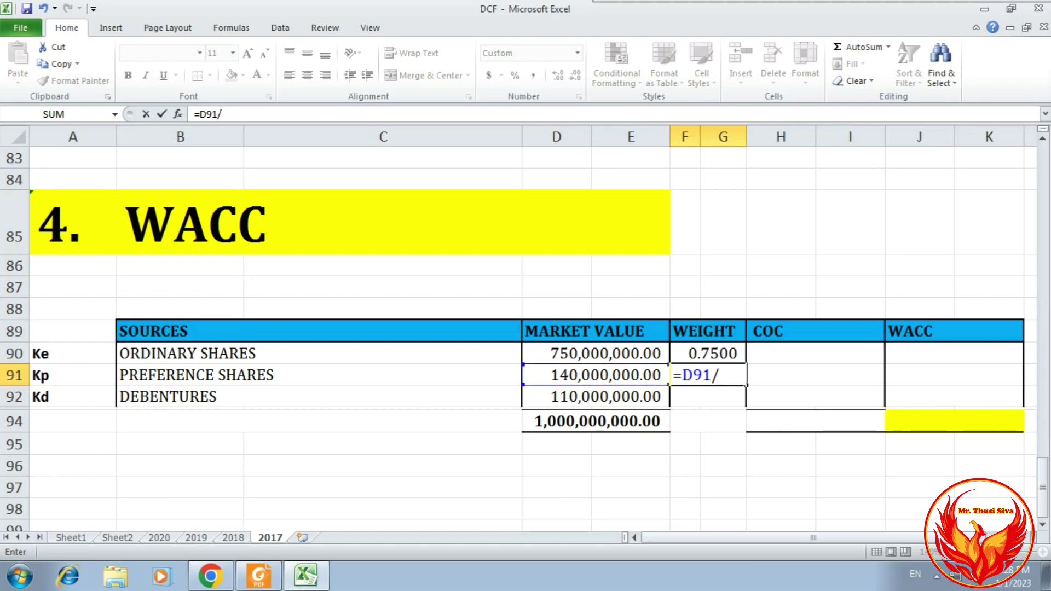
left_click(596, 421)
key("Return")
Calculate the debentures' weight in F92 as =D92/D94.
type("=")
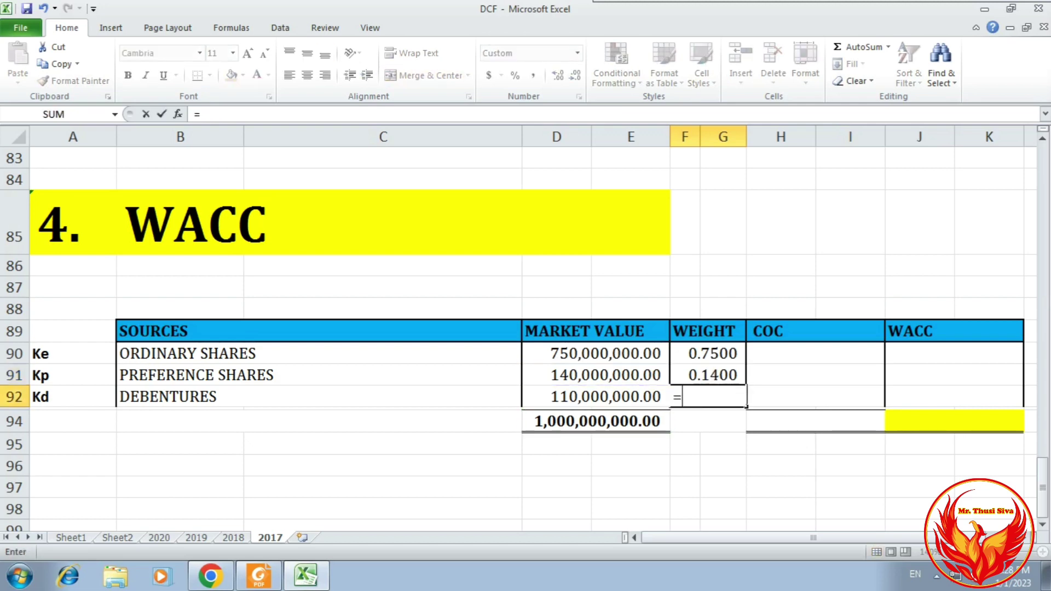
key("Left")
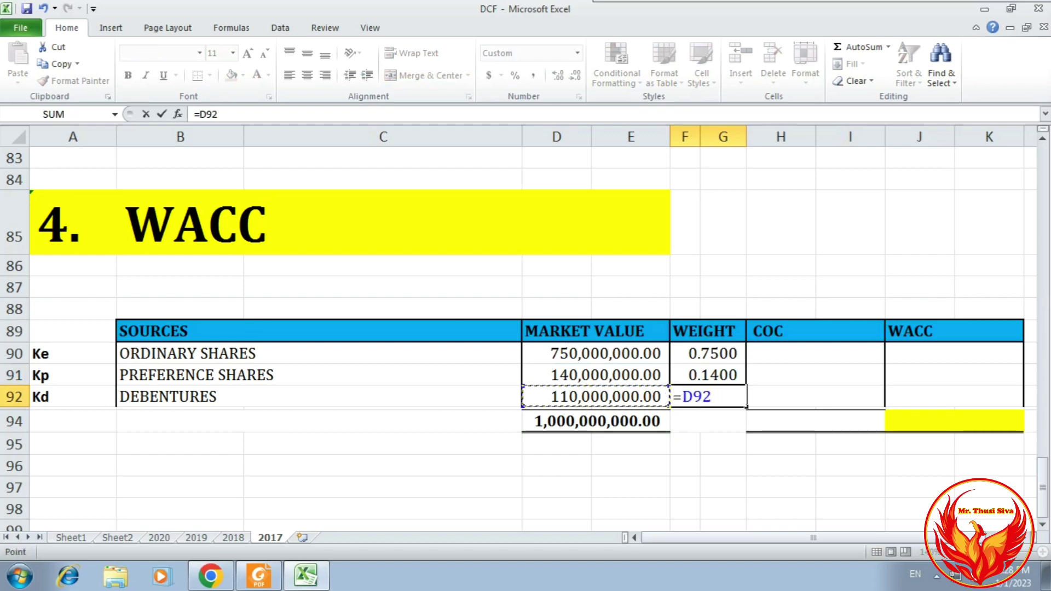
type("/")
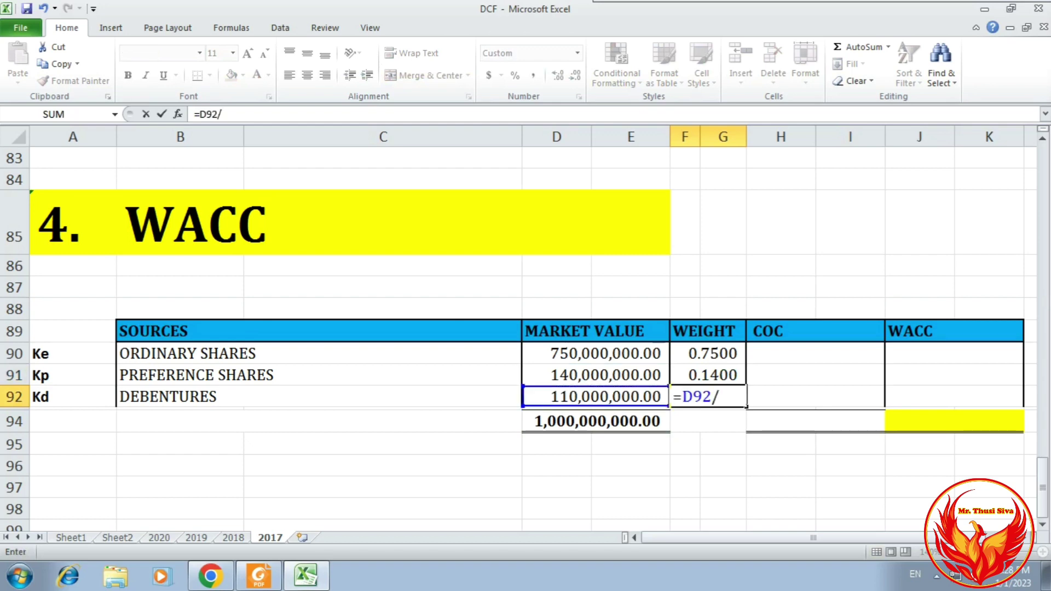
key("Left")
key("Down")
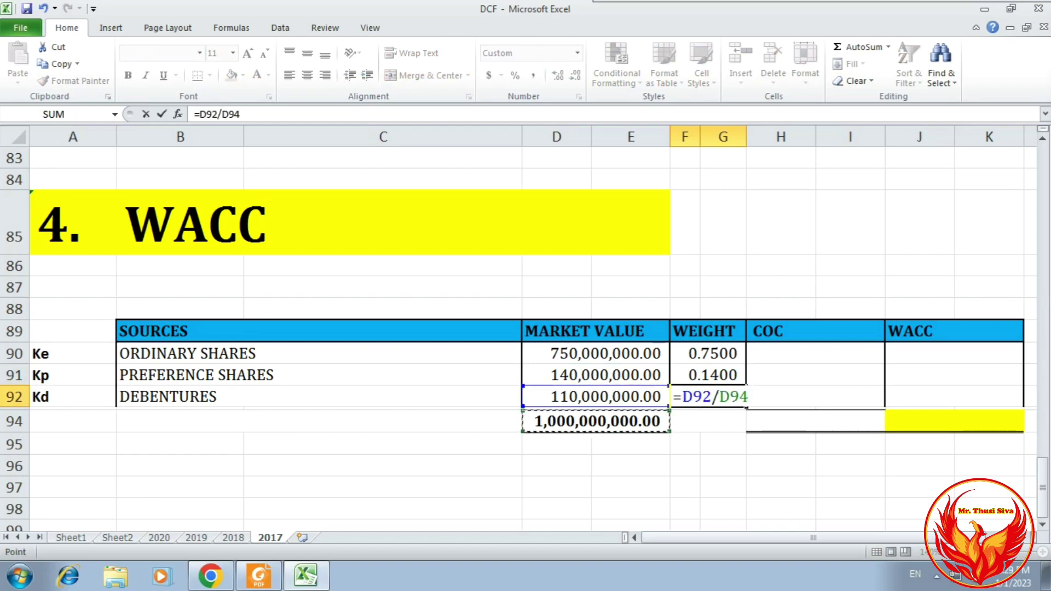
key("Return")
Link the ordinary shares' COC in H90 to the calculated cost of equity with =C16.
left_click(815, 353)
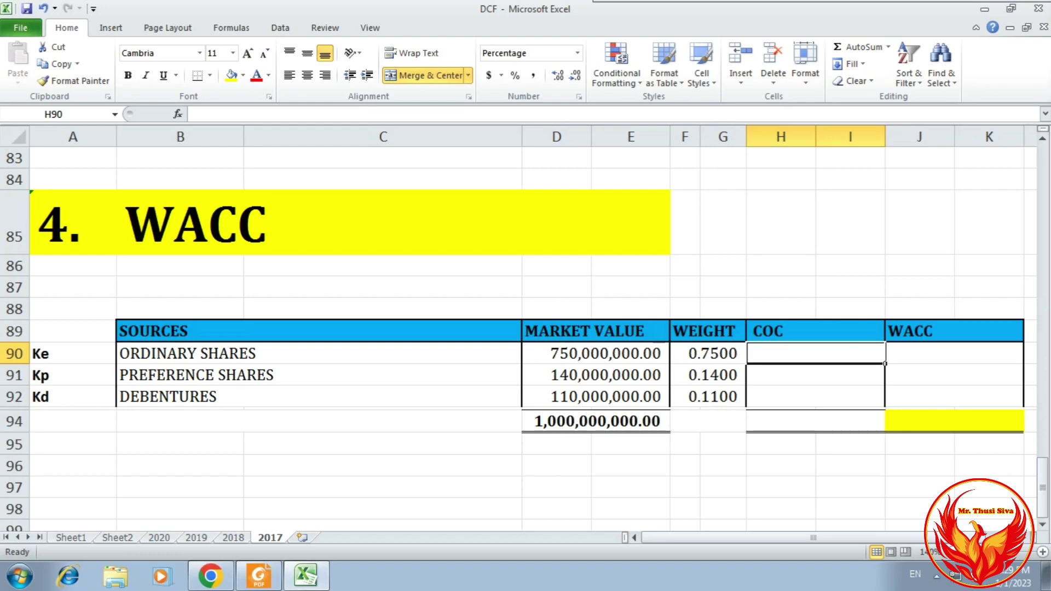
type("=")
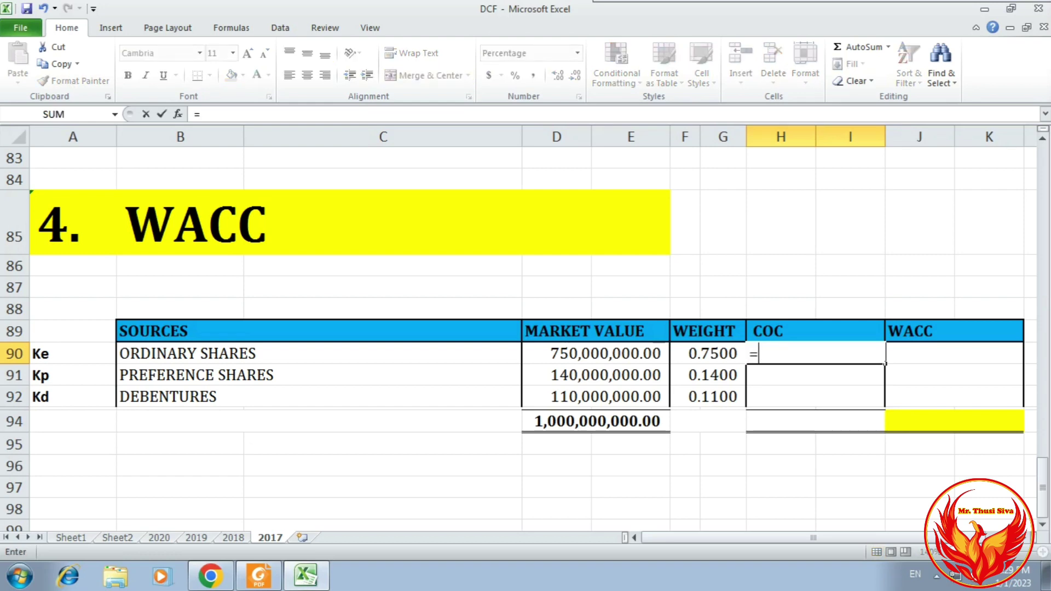
scroll(525, 328, "up", 20)
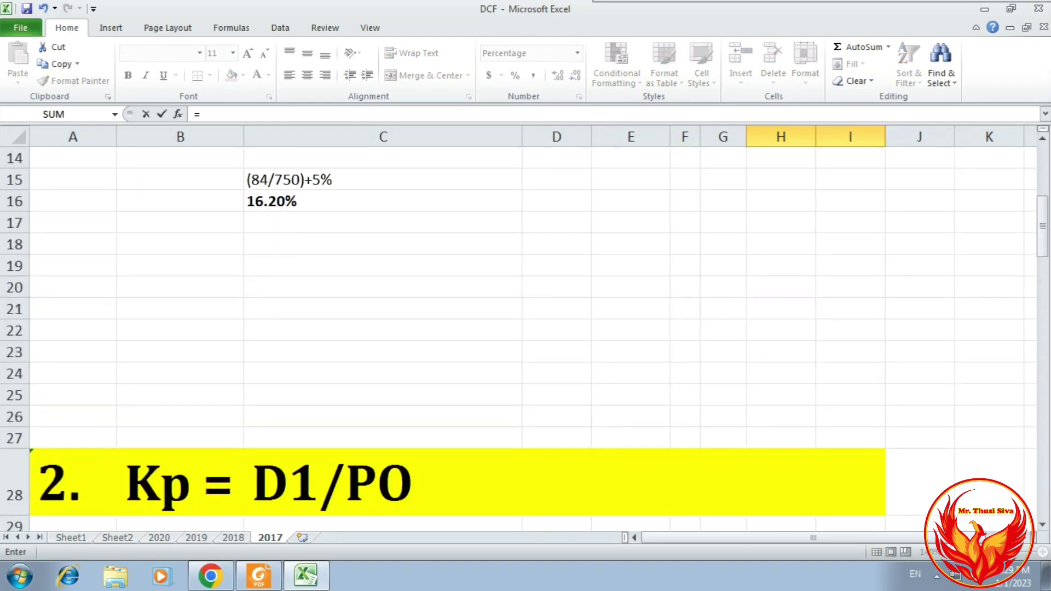
scroll(526, 329, "down", 2)
left_click(382, 352)
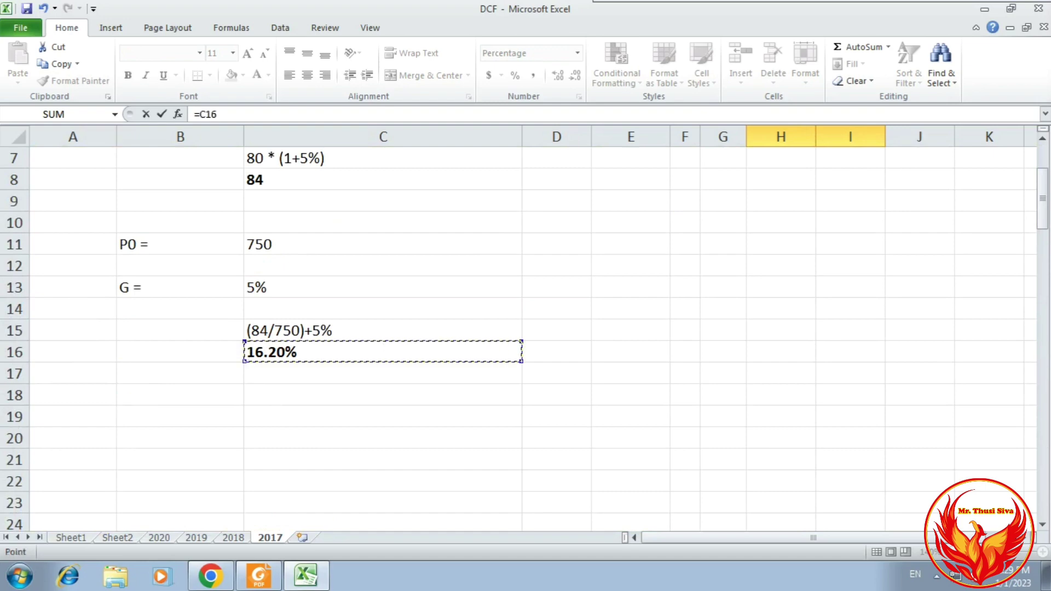
key("Return")
type("=")
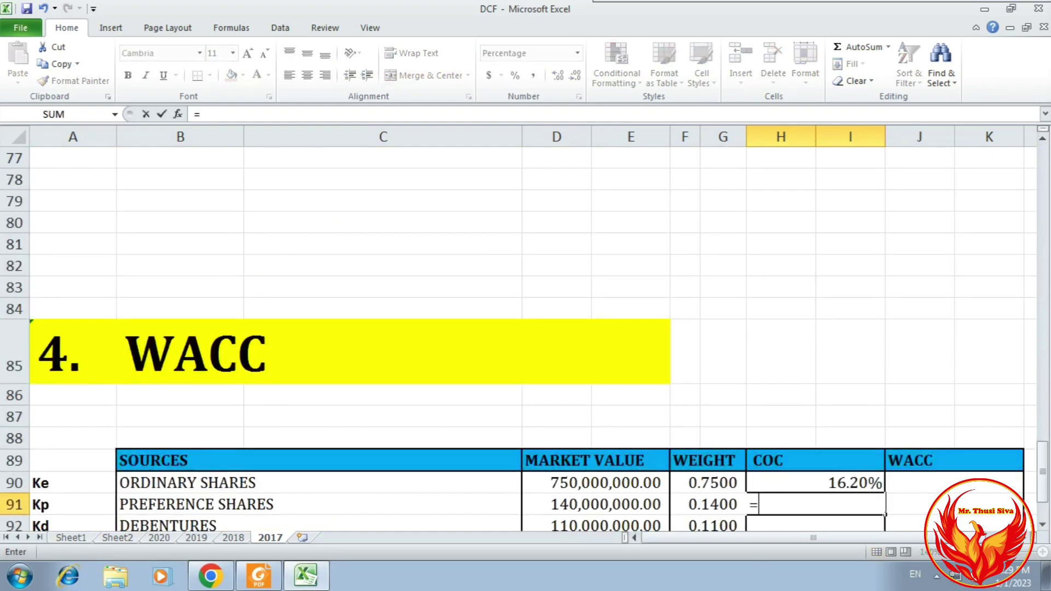
scroll(526, 328, "up", 8)
left_click(383, 440)
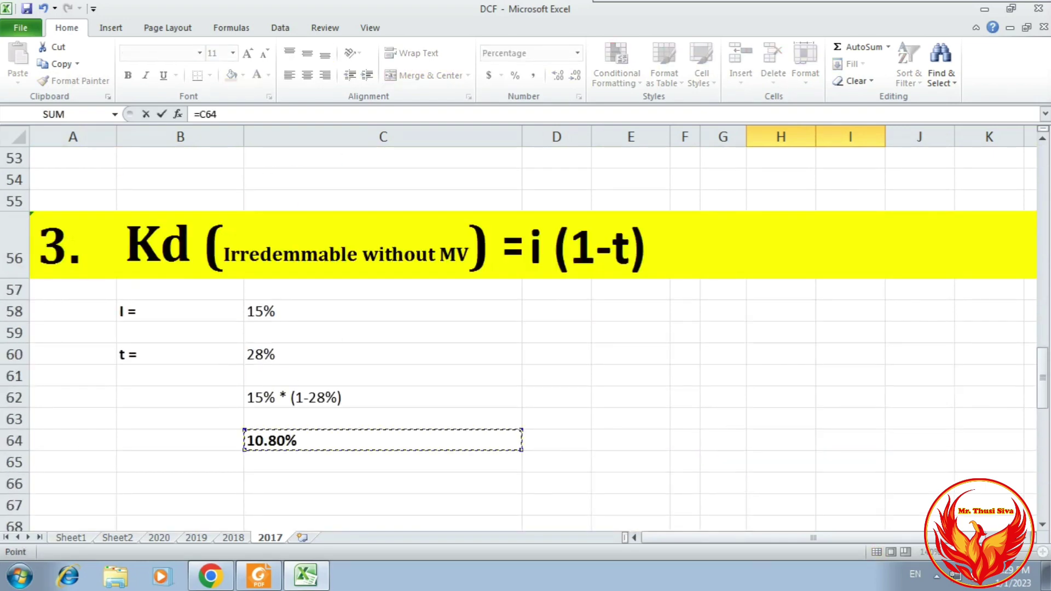
key("Return")
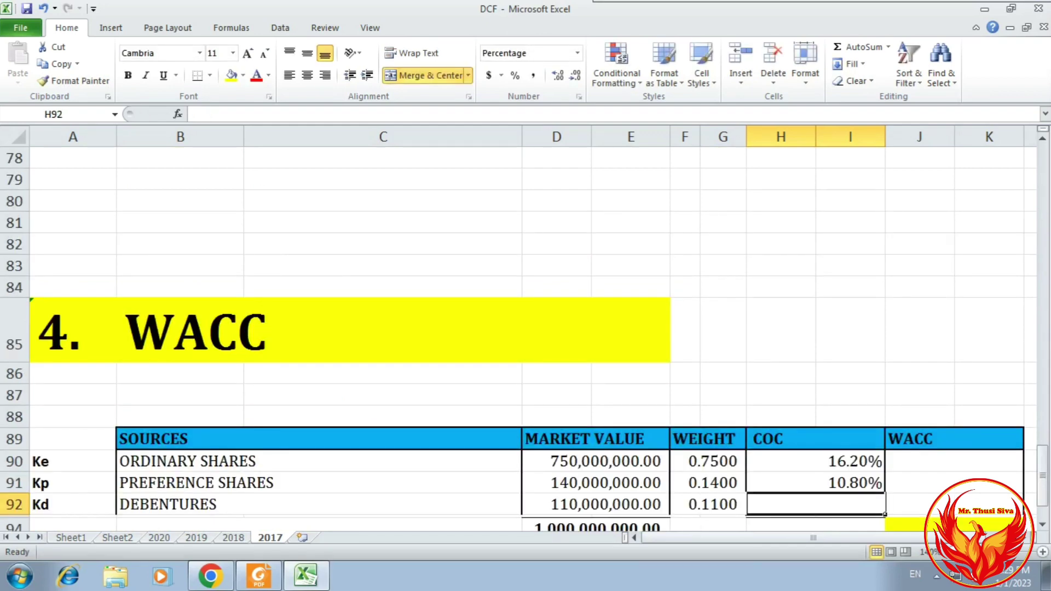
type("=")
scroll(525, 328, "up", 8)
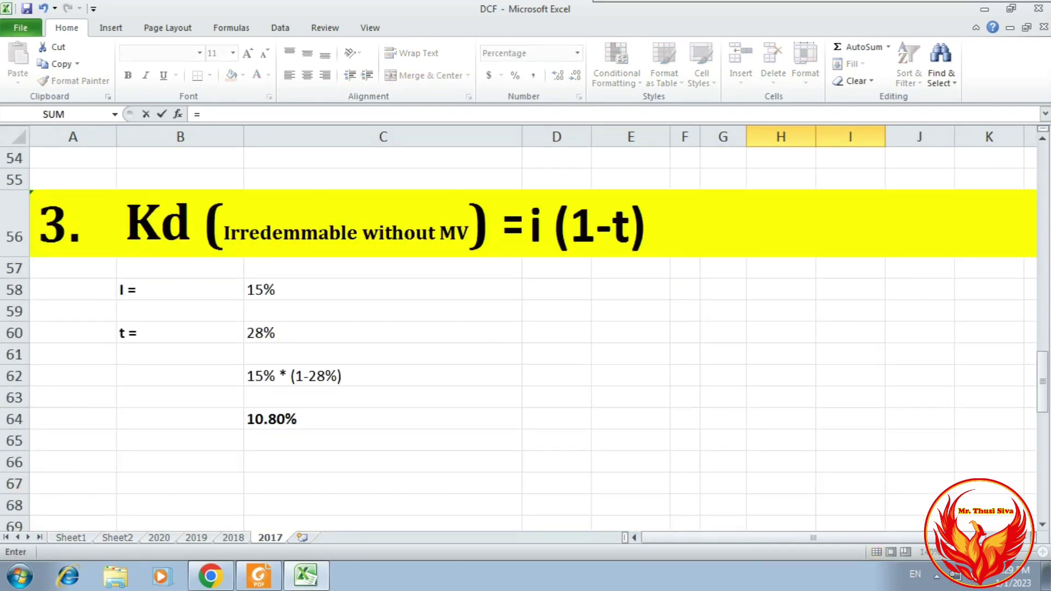
scroll(526, 329, "down", 9)
scroll(526, 328, "up", 7)
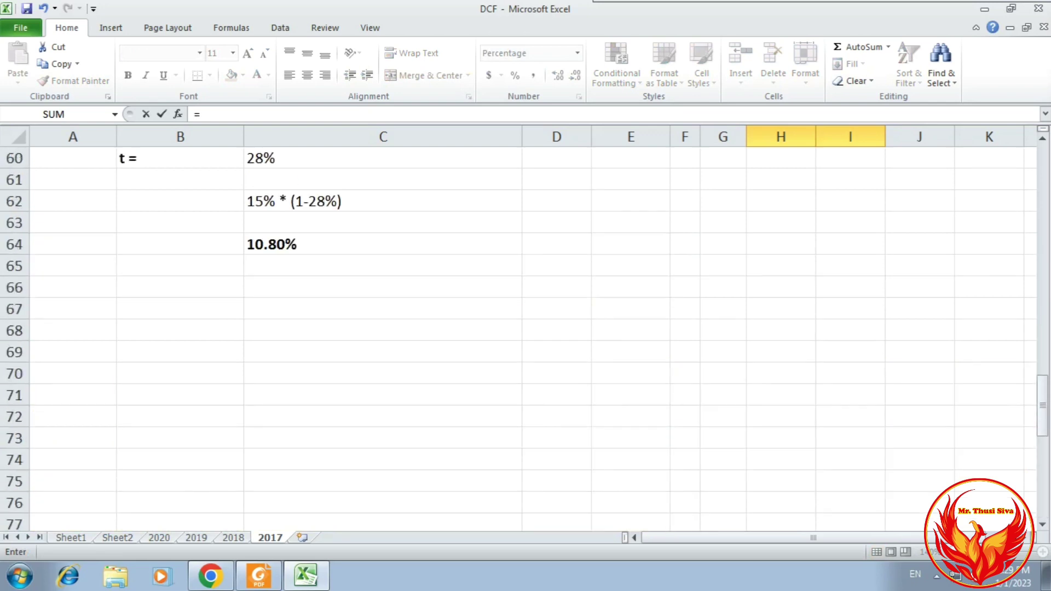
scroll(526, 328, "down", 7)
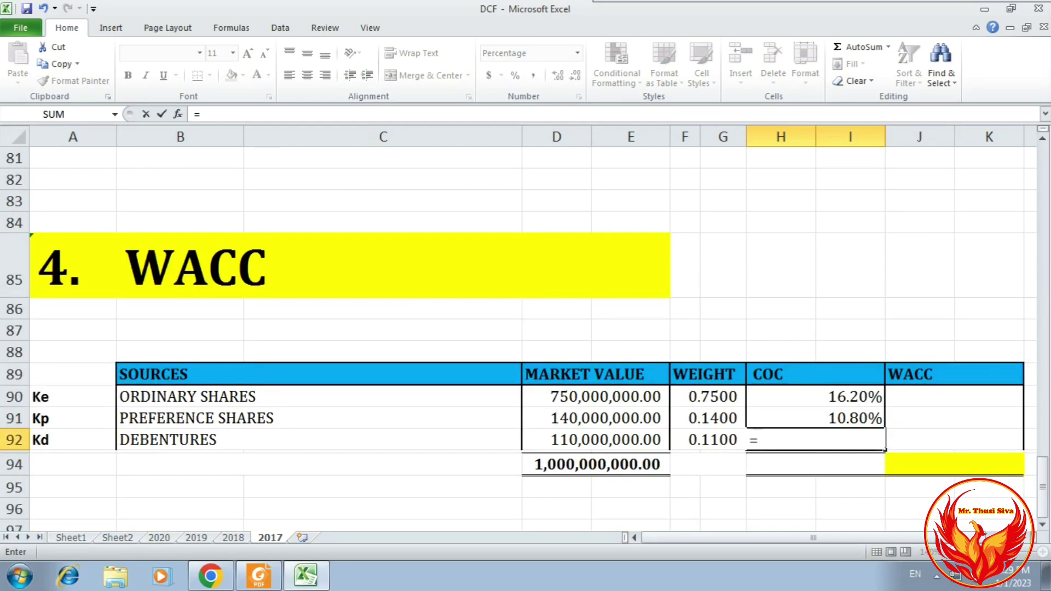
key("Return")
left_click(815, 418)
key("Delete")
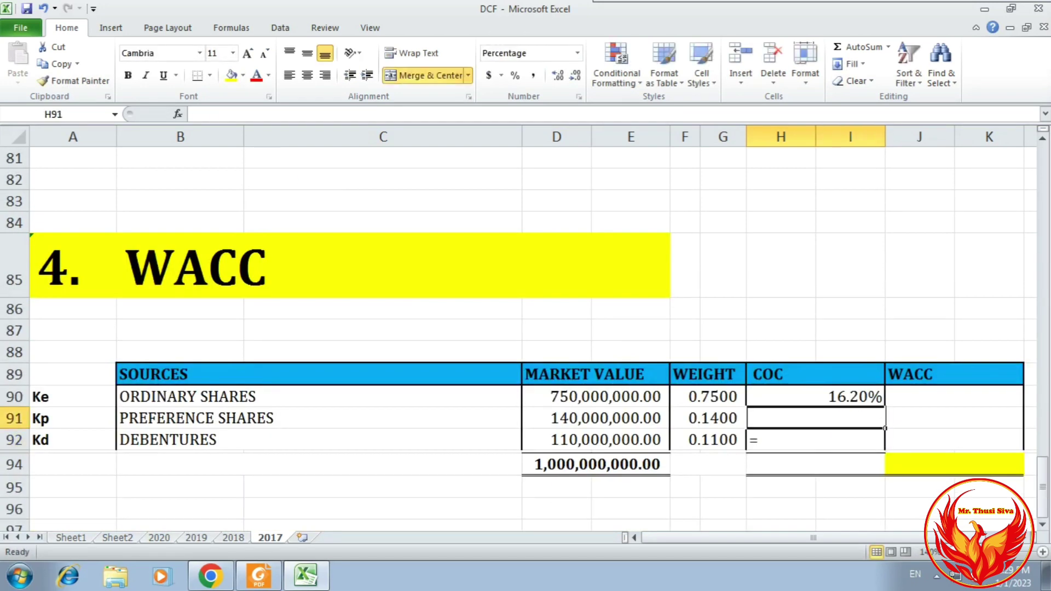
left_click(815, 440)
key("Delete")
Link the preference shares' COC in H91 to the Kp result in C37.
left_click(815, 418)
type("=")
scroll(525, 328, "up", 19)
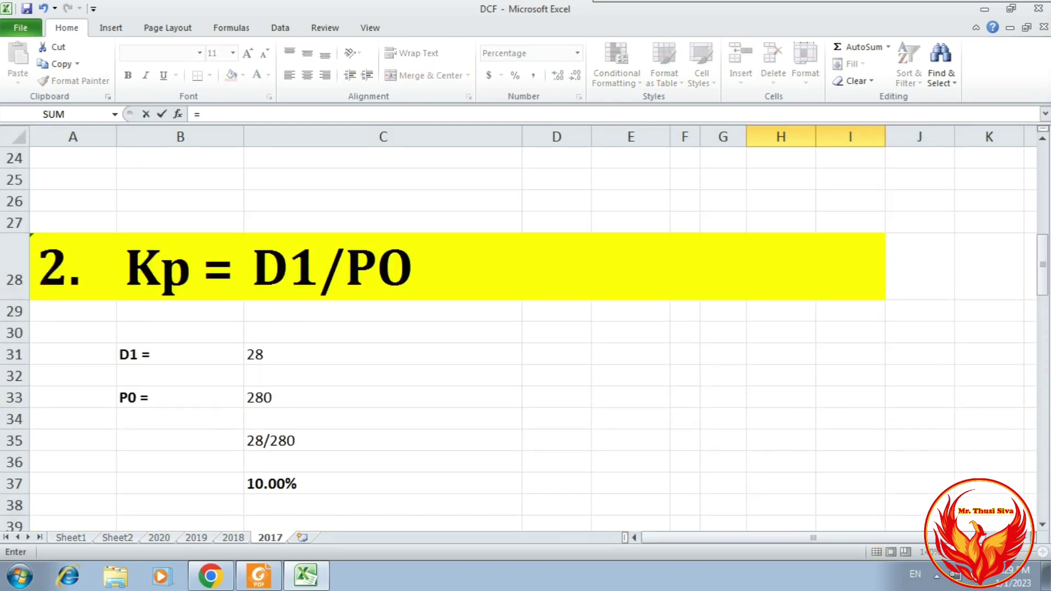
left_click(382, 483)
key("Return")
scroll(526, 340, "down", 1)
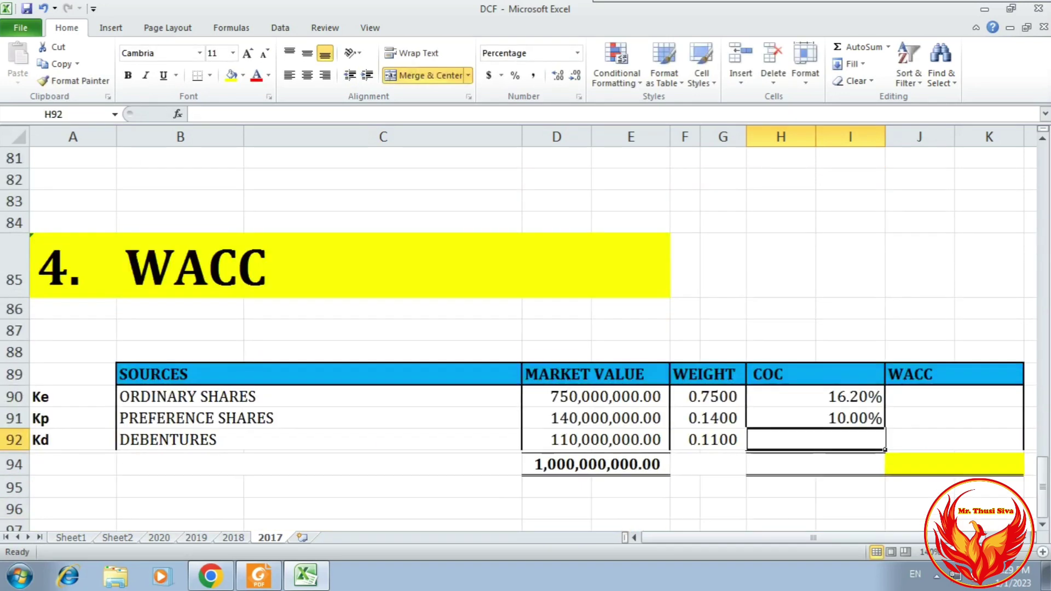
Link the debentures' COC in H92 to the Kd result in C64.
type("=")
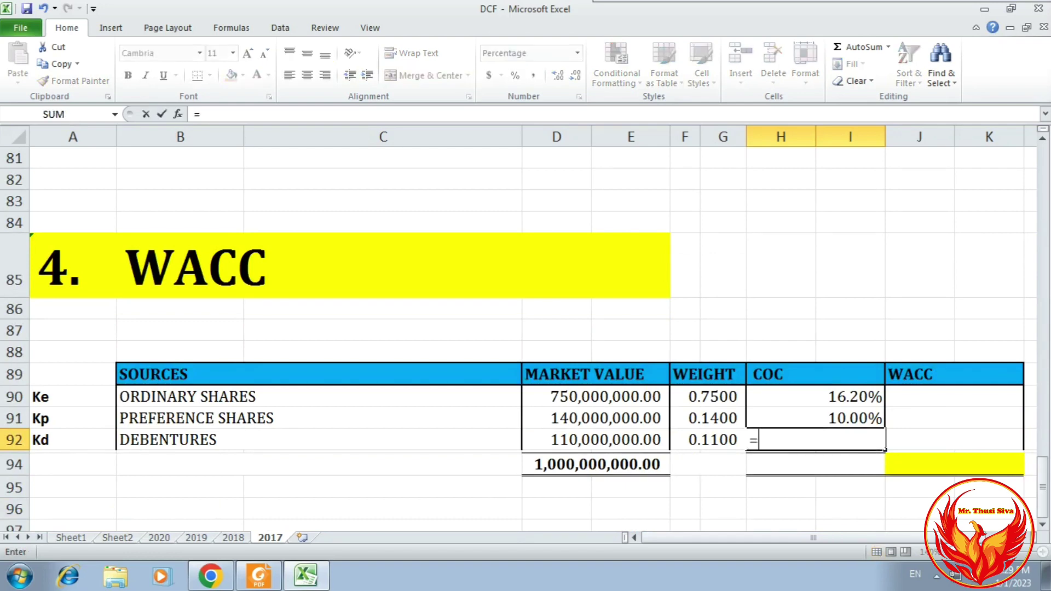
scroll(525, 328, "up", 8)
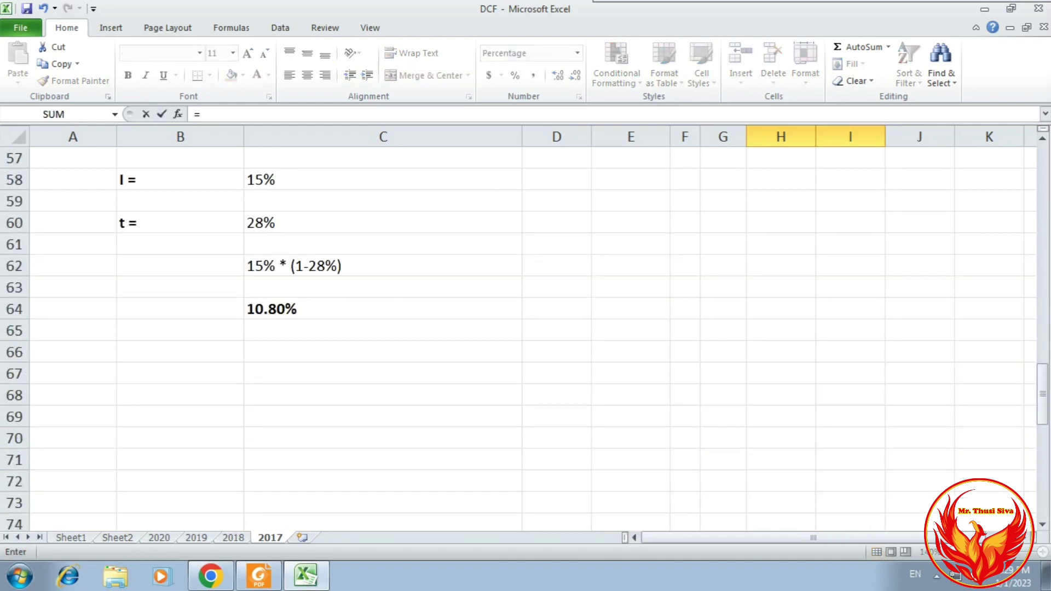
left_click(383, 307)
key("Return")
left_click(557, 422)
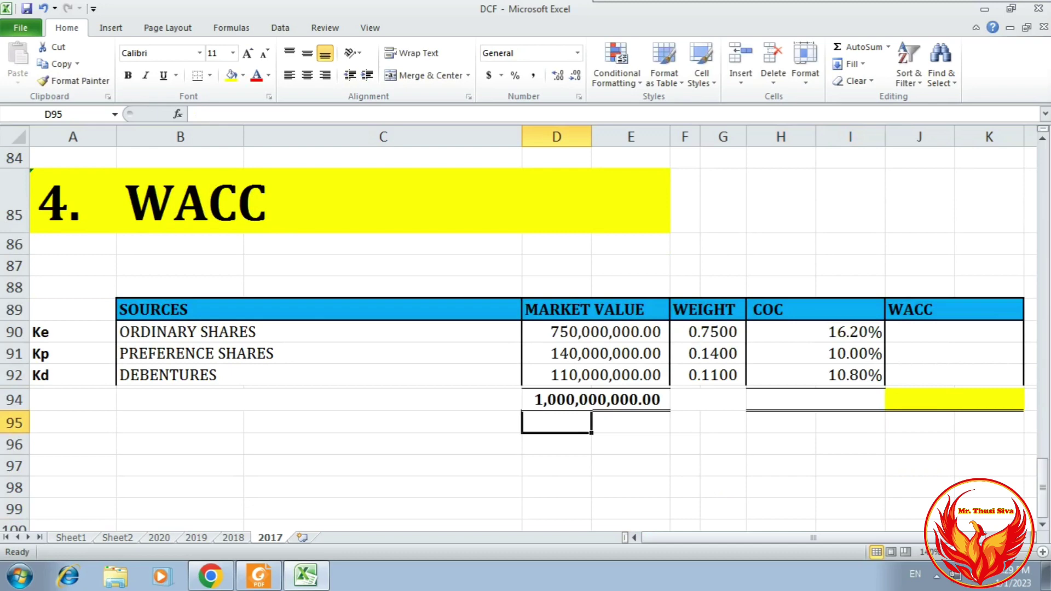
Calculate the ordinary shares' WACC component in J90 as weight times COC, =F90*H90.
left_click(953, 332)
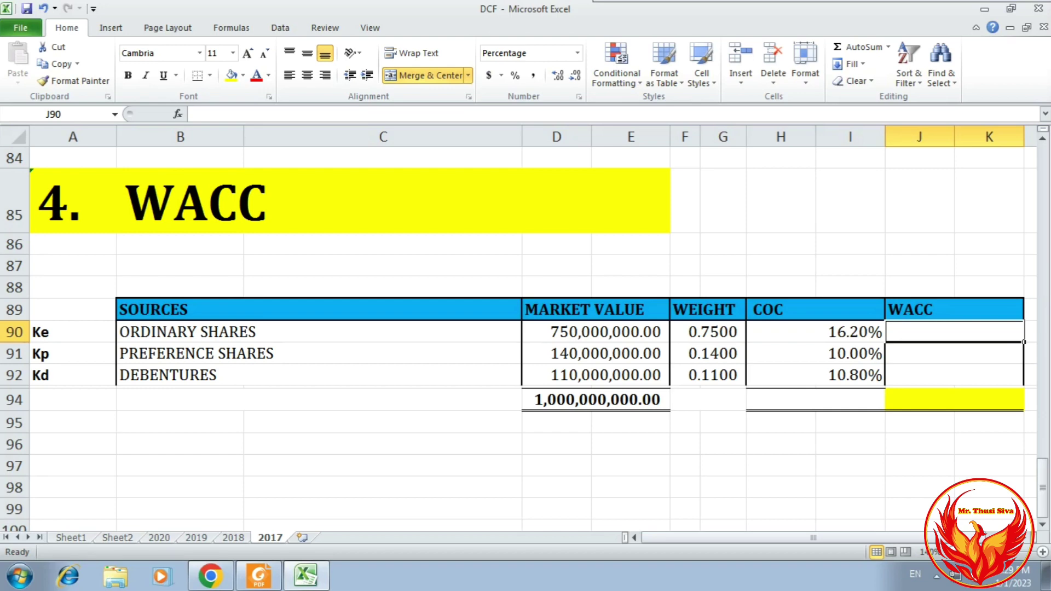
type("=")
left_click(708, 332)
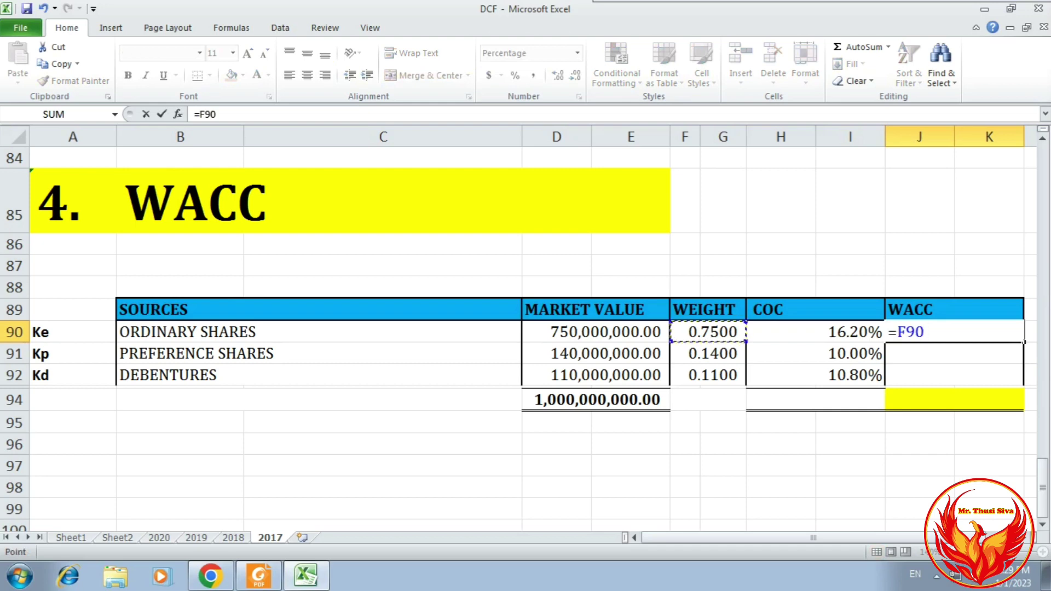
type("*")
key("Left")
key("Return")
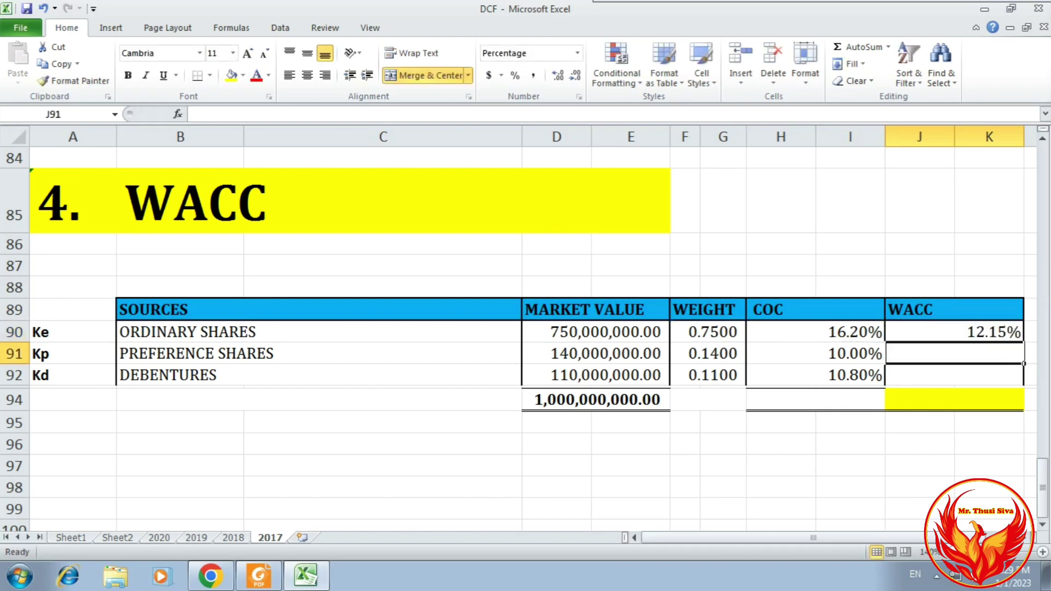
Calculate the preference shares' WACC component in J91 as =F91*H91.
type("=")
key("Left")
key("Left")
key("Left")
key("Left")
type("*")
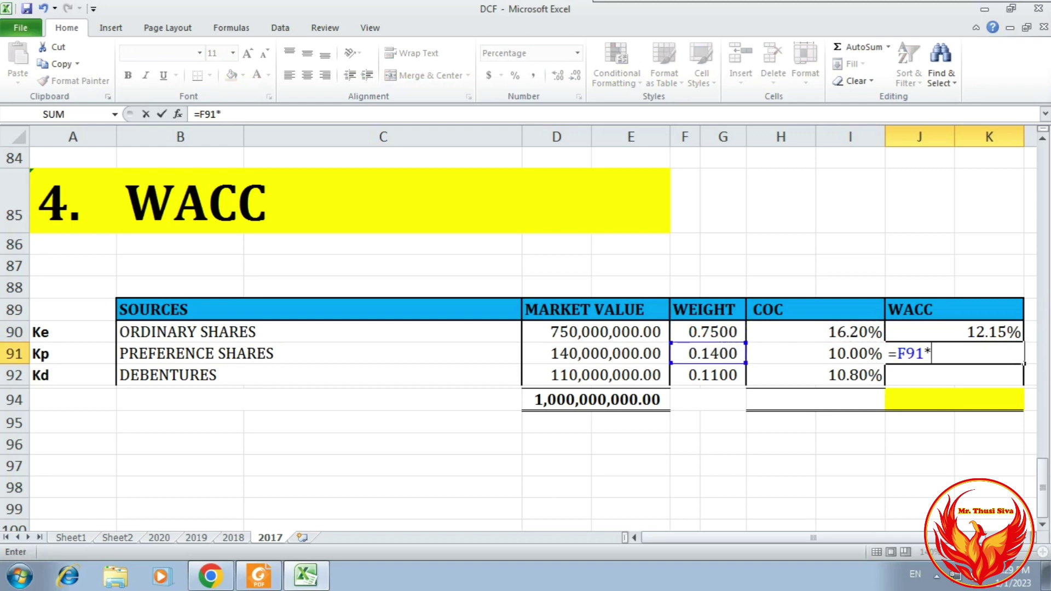
key("Left")
key("Return")
Calculate the debentures' WACC component in J92 as =F92*H92 and select the WACC total cell J94.
type("=")
key("Left")
key("Left")
key("Left")
key("Left")
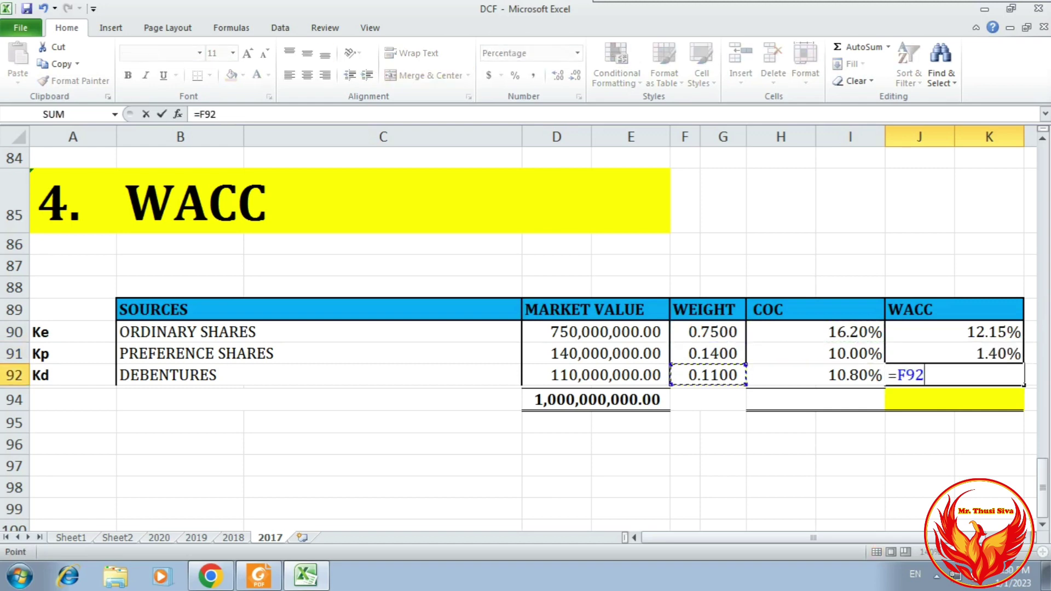
type("*")
key("Left")
key("Return")
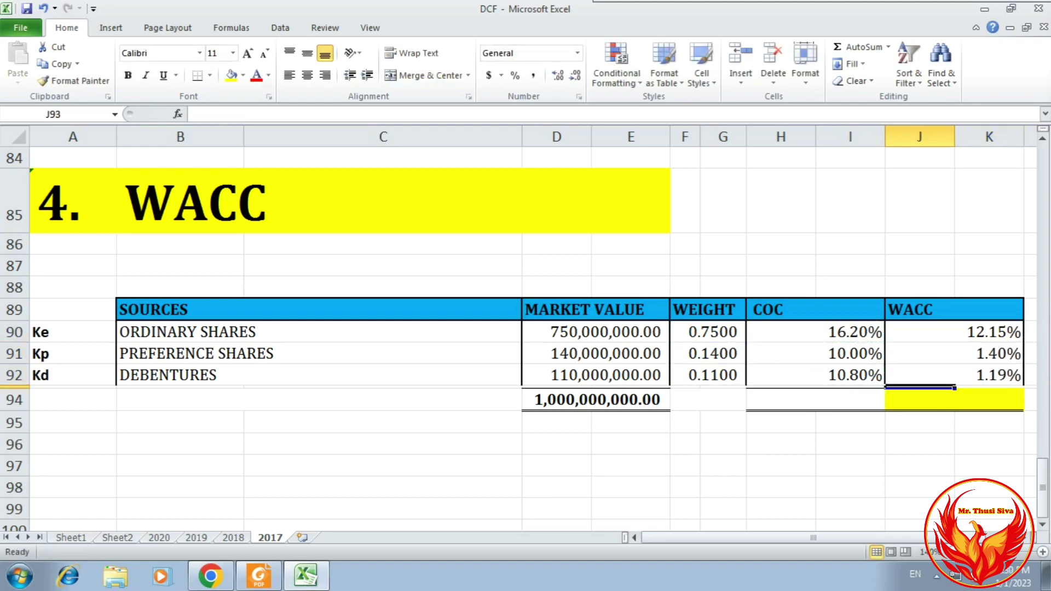
key("Down")
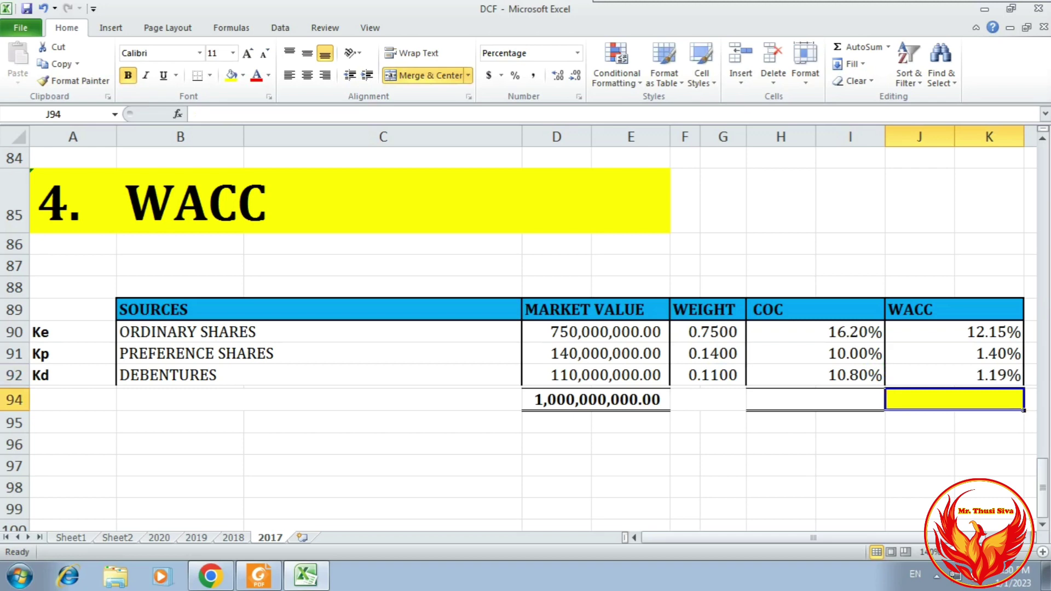
Total the three WACC components in J94 with =SUM(J90:K93) and check the cell's formula.
left_click(859, 47)
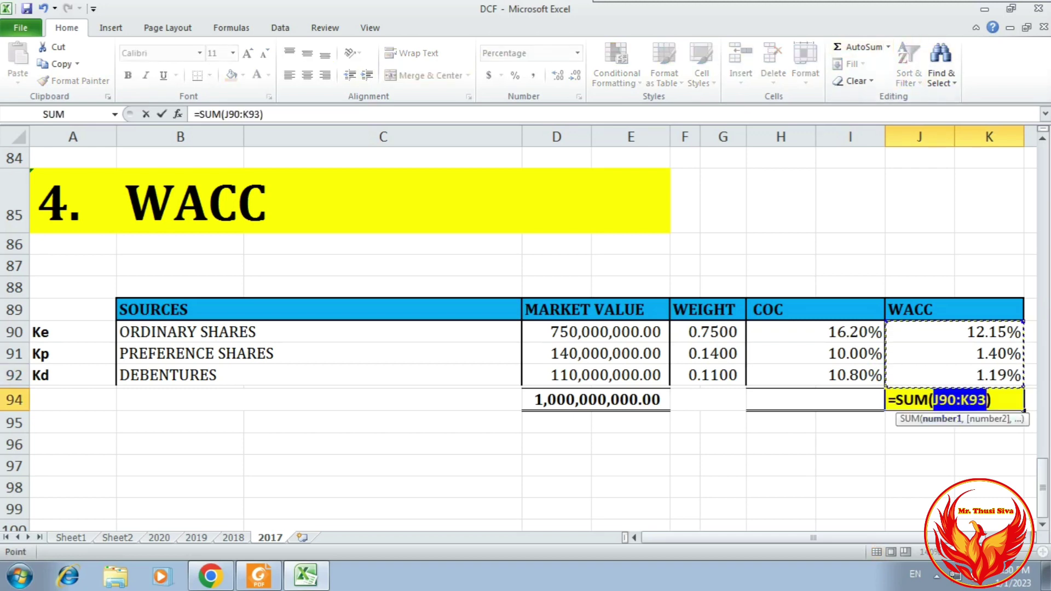
key("Return")
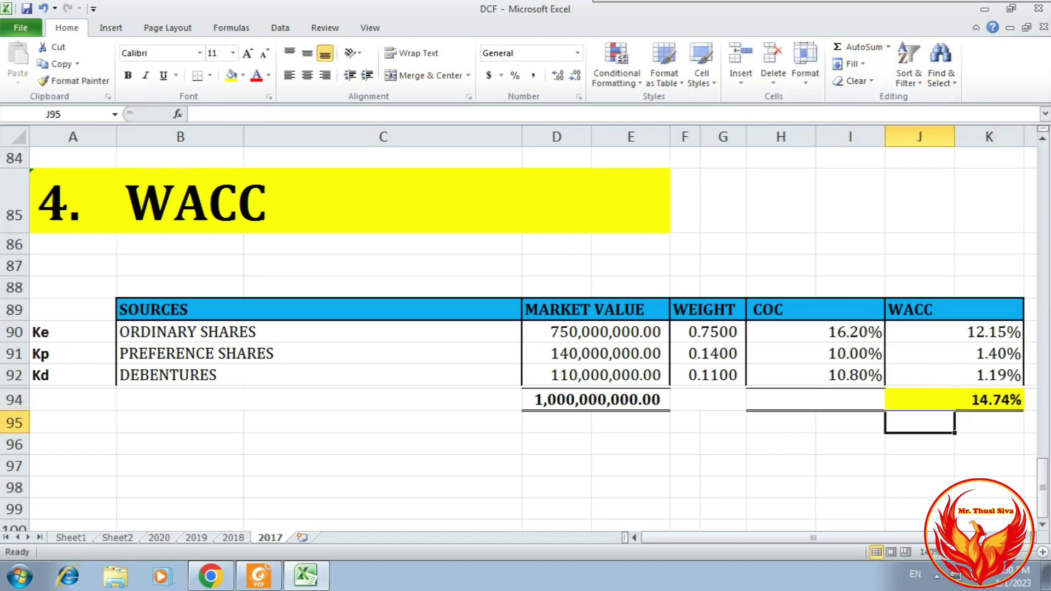
left_click(989, 487)
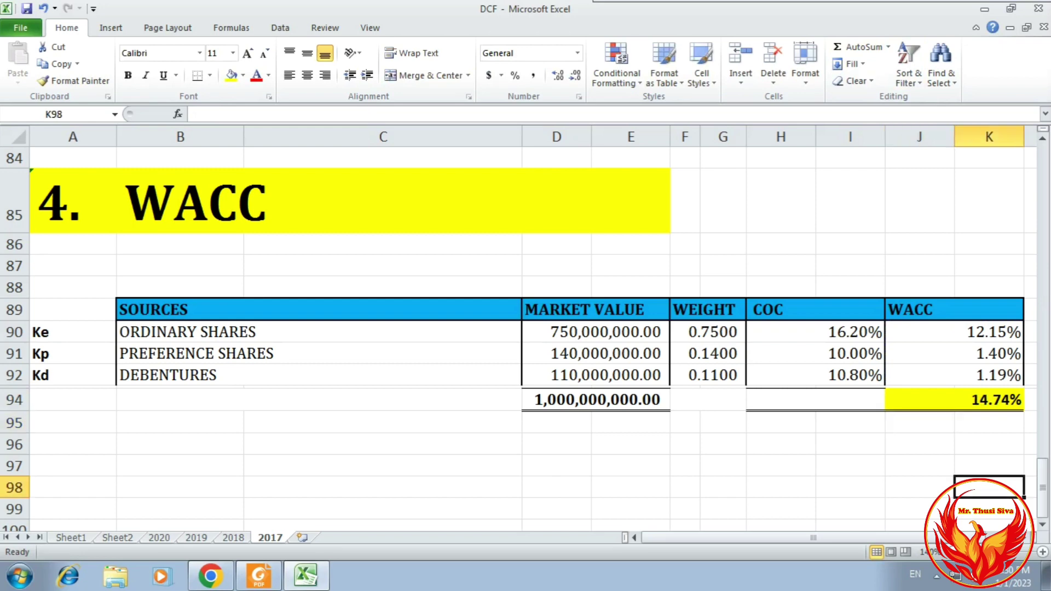
left_click(954, 399)
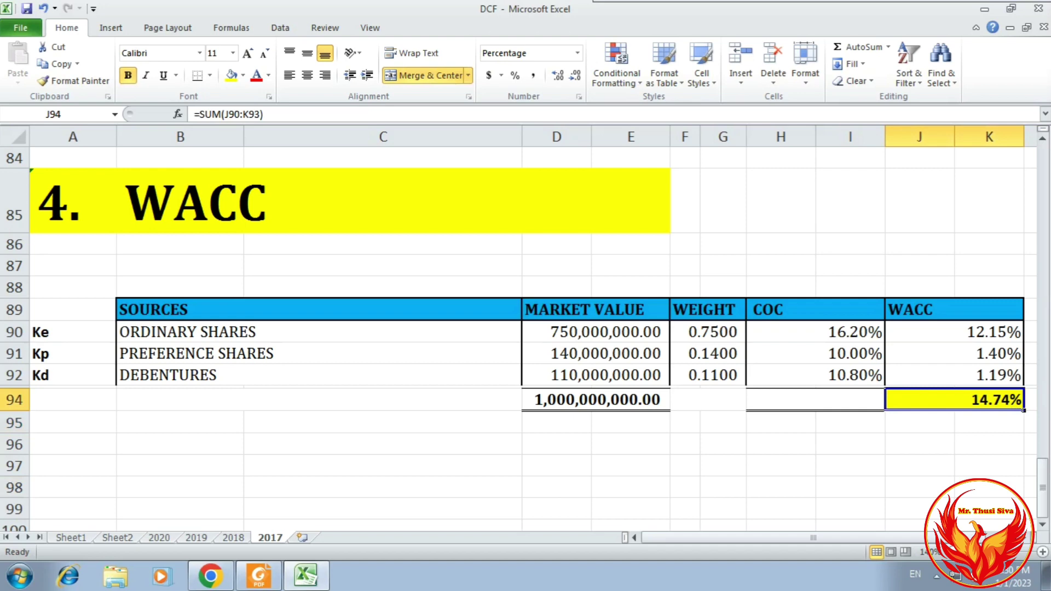
left_click(952, 494)
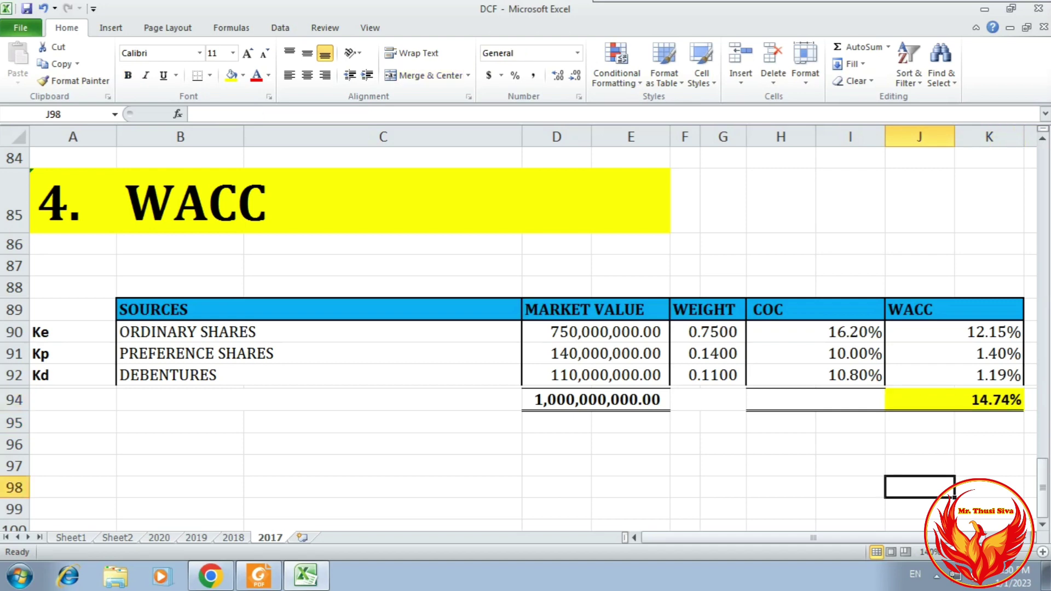
Review the Ke working in section 1 and the Kp working in section 2, including their inputs and results.
scroll(952, 495, "up", 20)
scroll(951, 494, "down", 2)
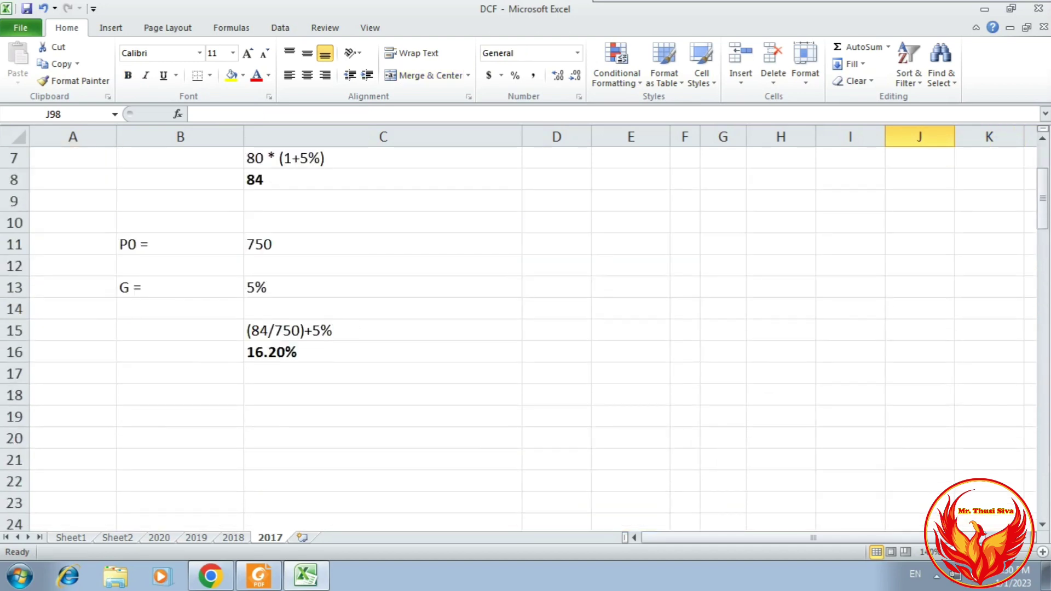
scroll(952, 494, "up", 2)
scroll(952, 494, "down", 1)
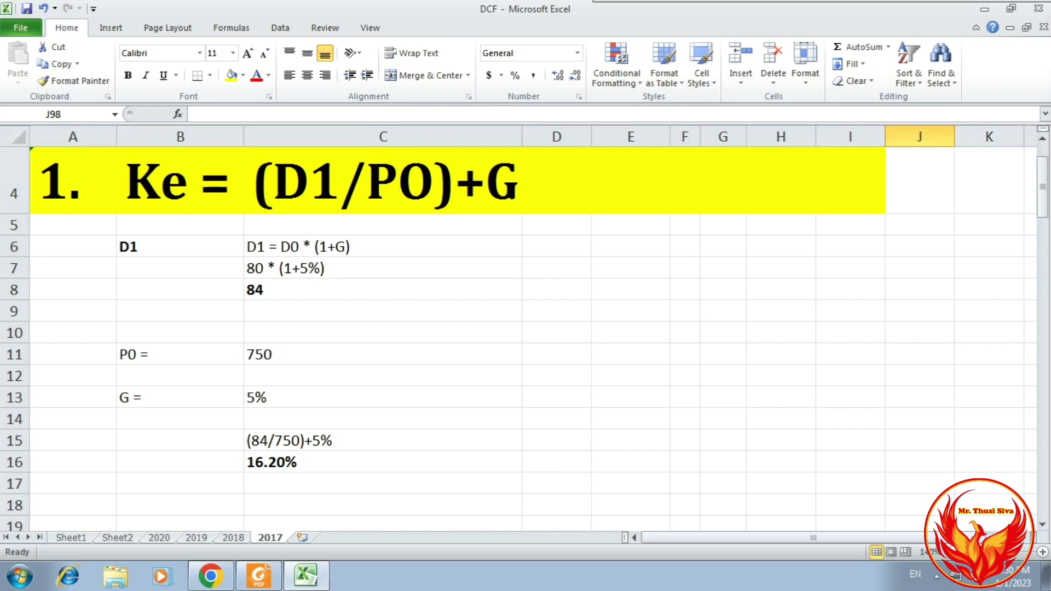
left_click(382, 397)
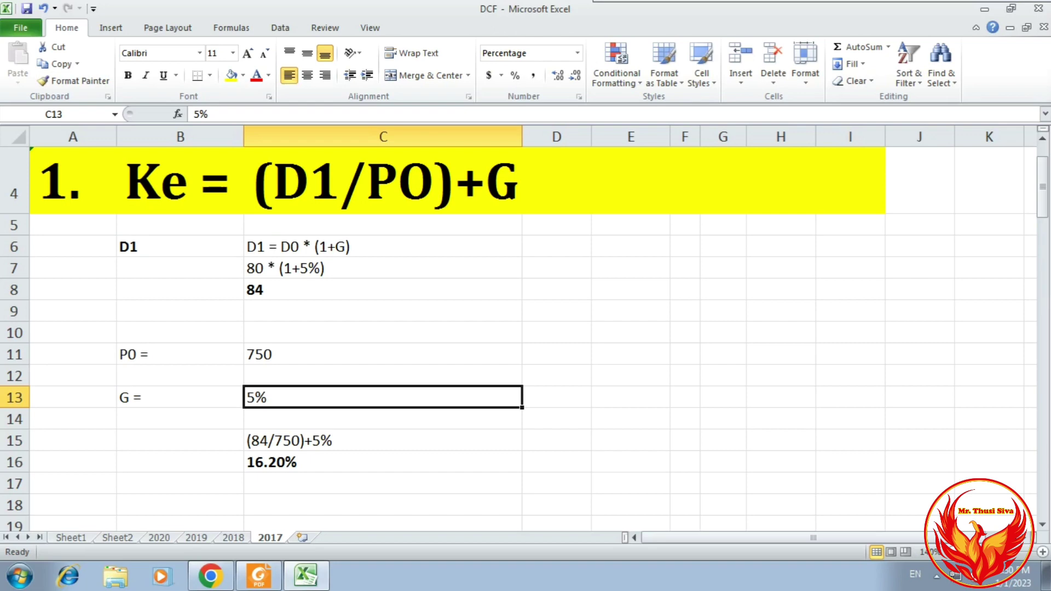
left_click(382, 462)
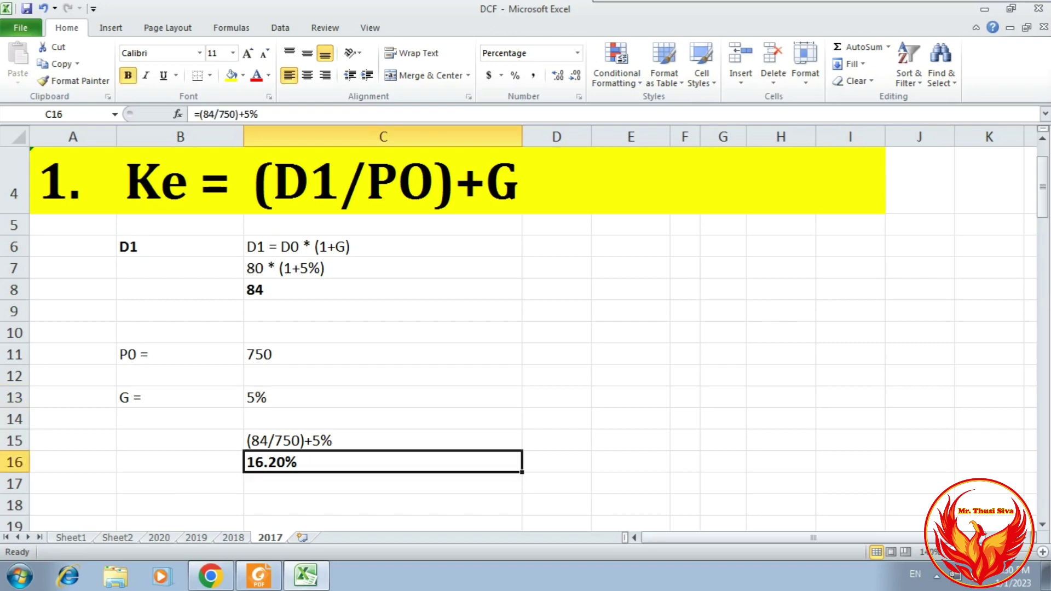
scroll(525, 329, "down", 7)
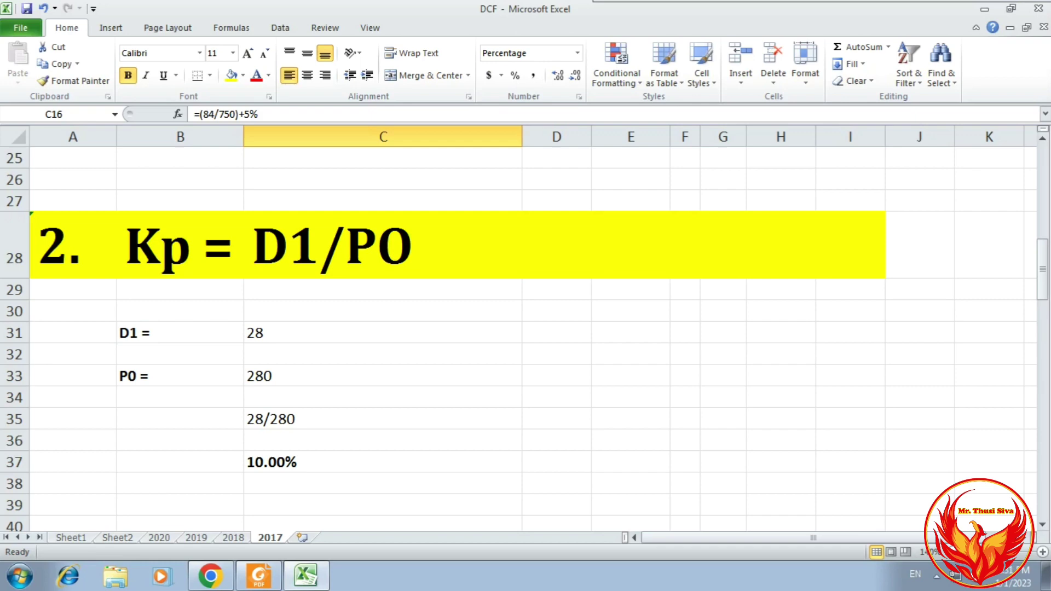
left_click(382, 332)
left_click(180, 375)
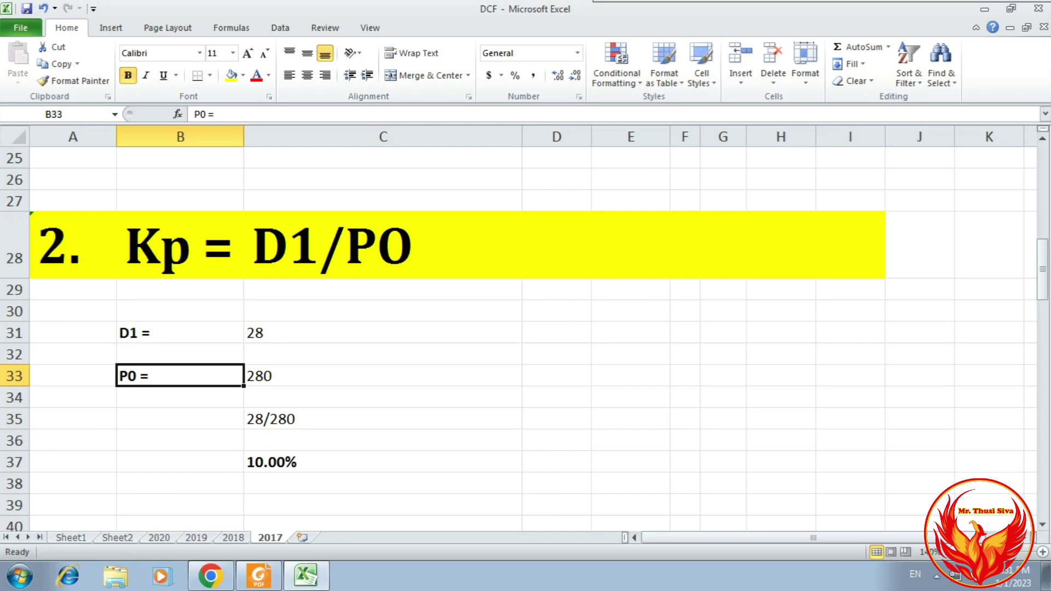
left_click(255, 460)
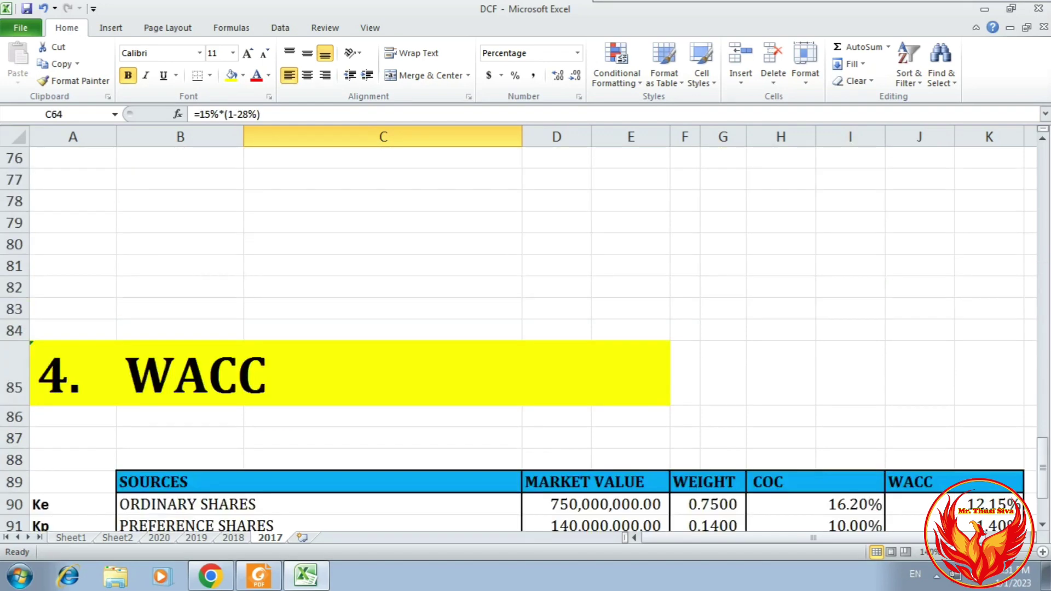
Review the WACC table's market values, weights and costs of capital, and check the total in J94.
scroll(525, 329, "down", 4)
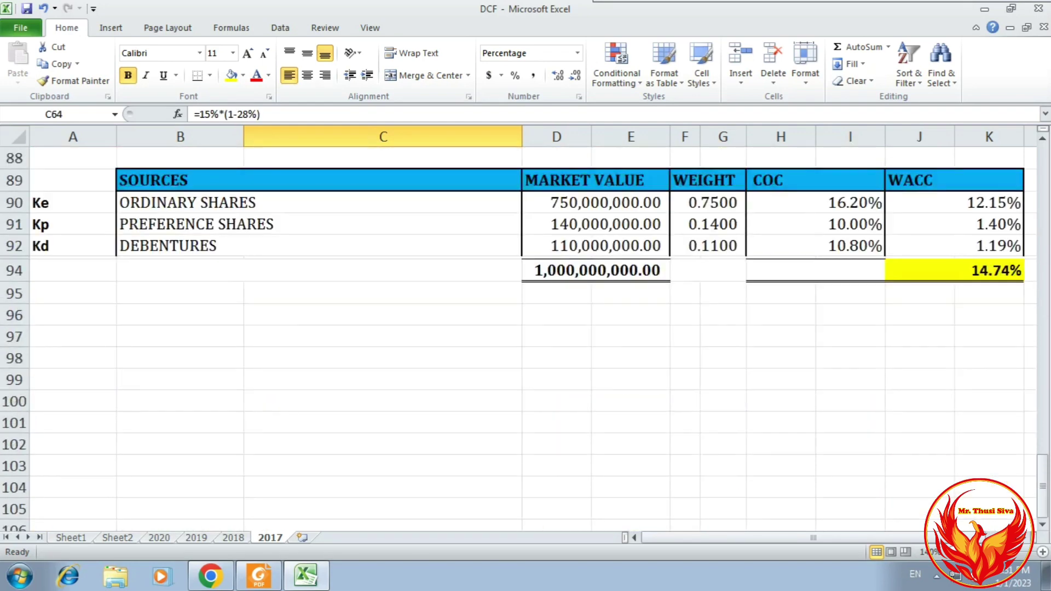
scroll(525, 328, "up", 2)
scroll(525, 329, "down", 1)
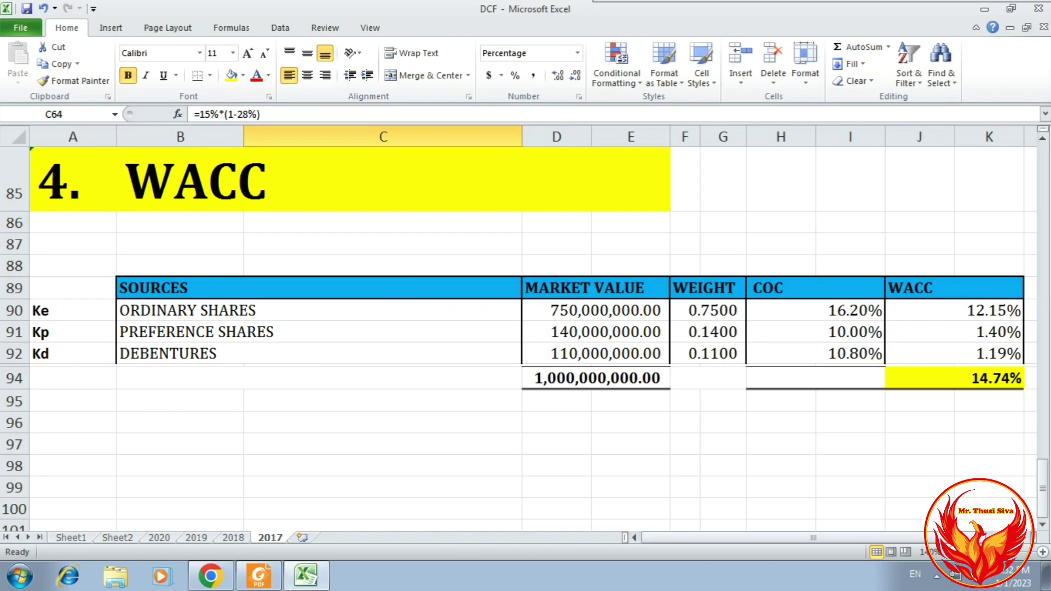
left_click(954, 378)
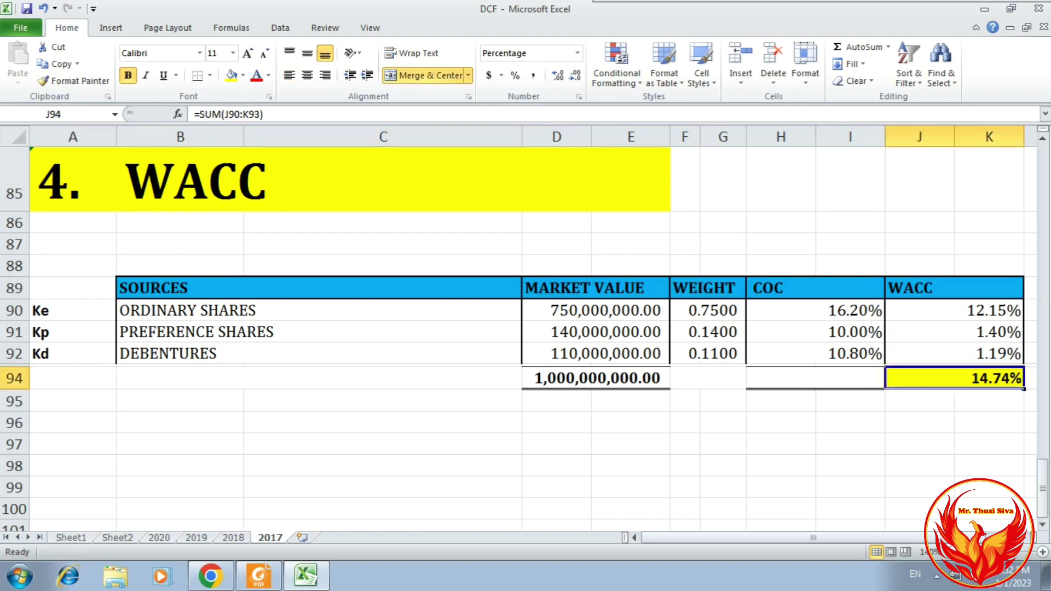
left_click(849, 443)
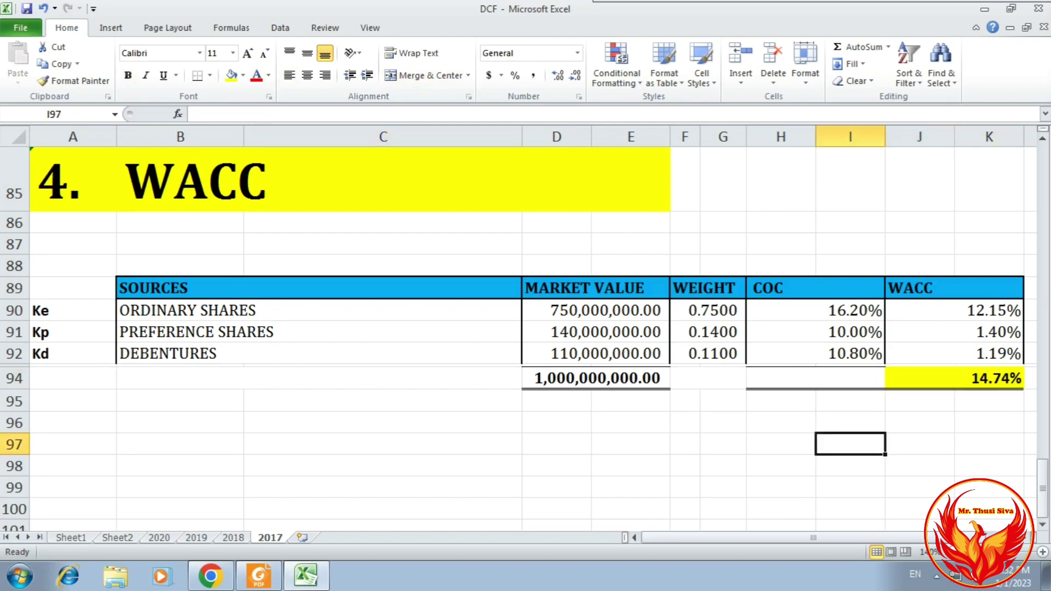